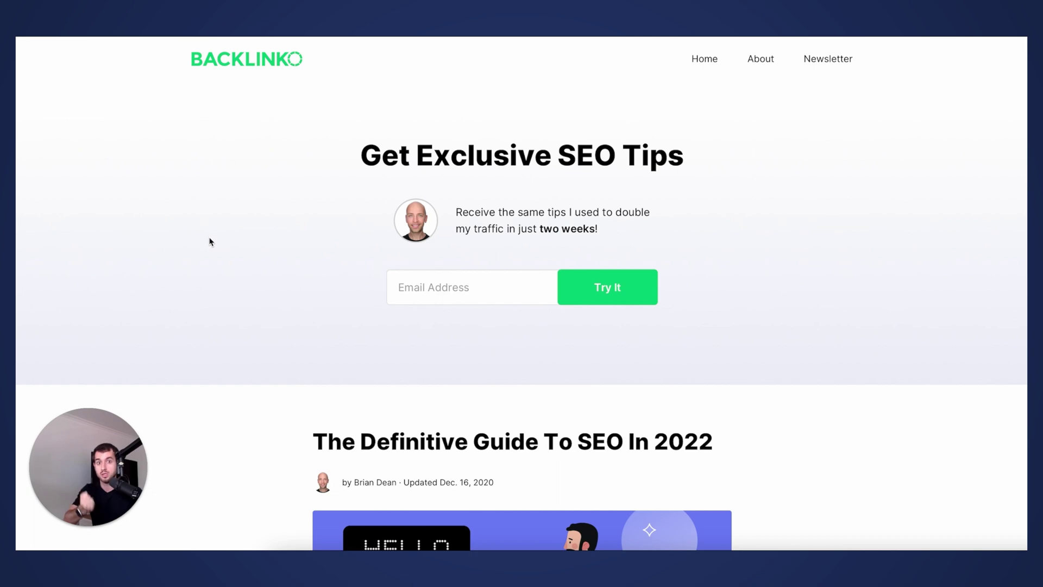
Step: Examine the Backlinko blog homepage, looking at how each post's title, byline, featured image, teaser text and continue-reading link are laid out
scroll(279, 211, down, 3)
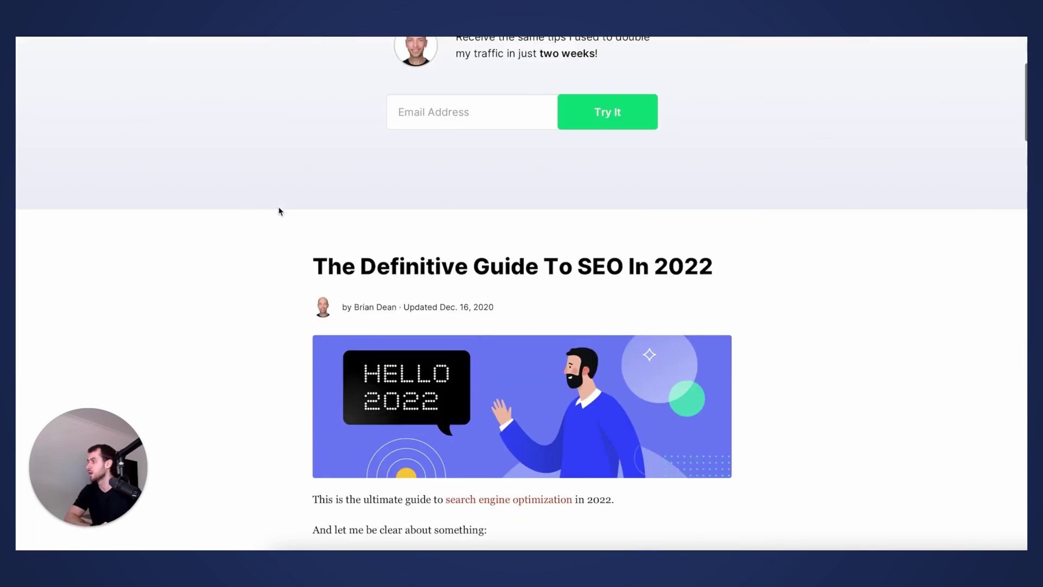
scroll(279, 211, down, 1)
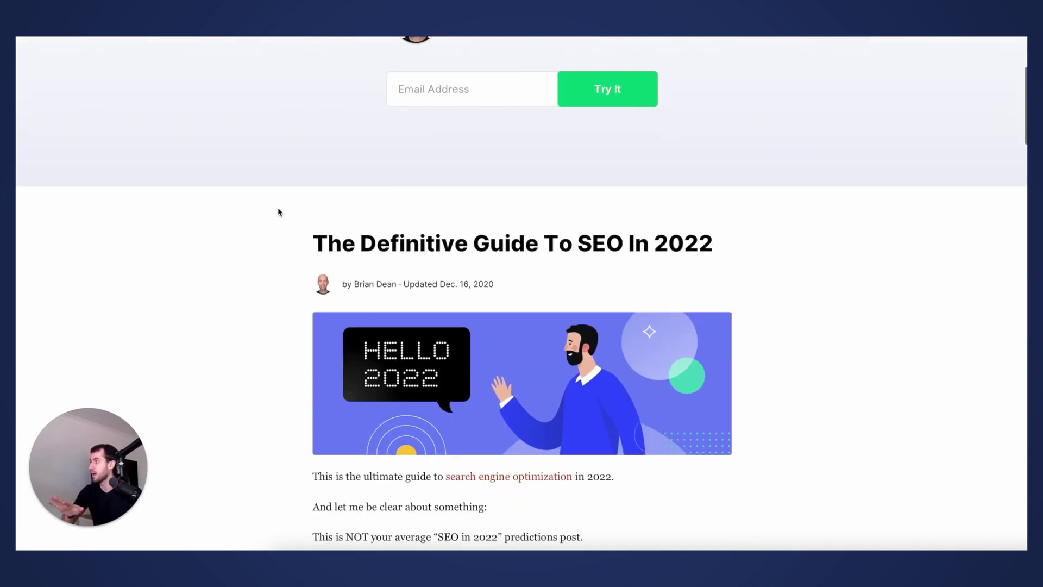
scroll(263, 261, down, 1)
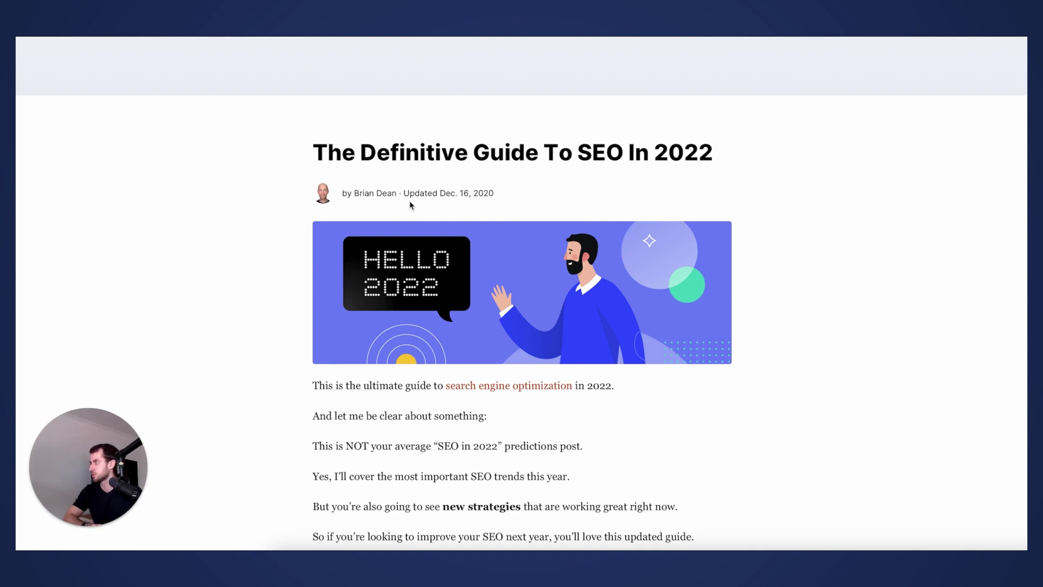
scroll(537, 352, down, 3)
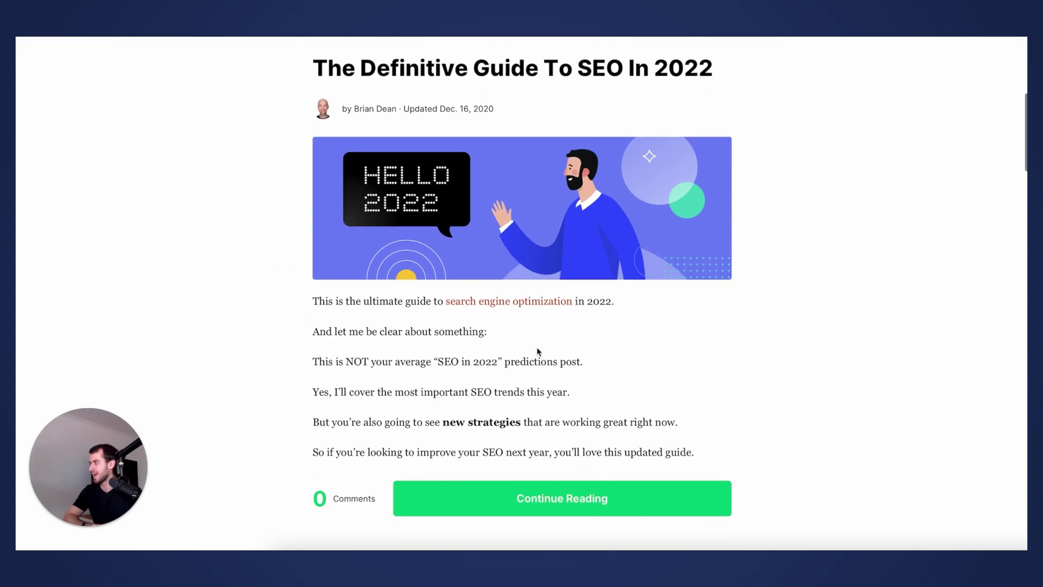
drag(746, 444, 294, 298)
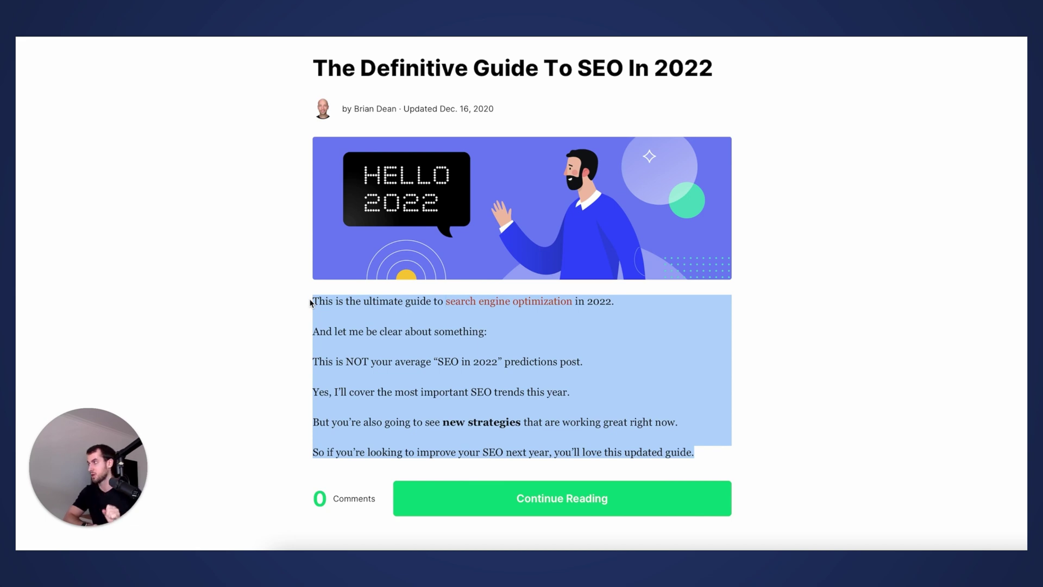
click(318, 311)
scroll(319, 310, down, 3)
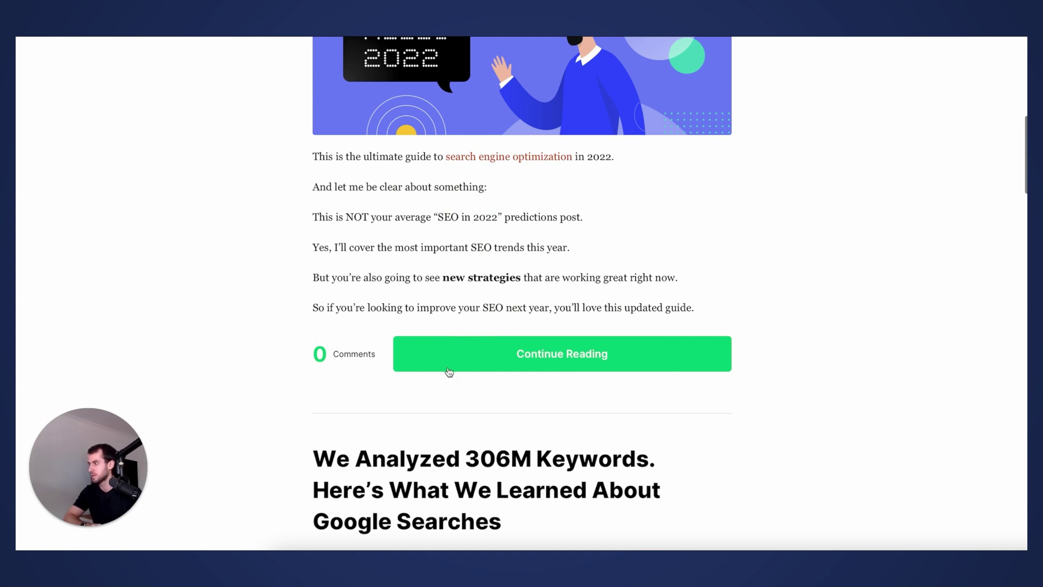
scroll(503, 44, up, 5)
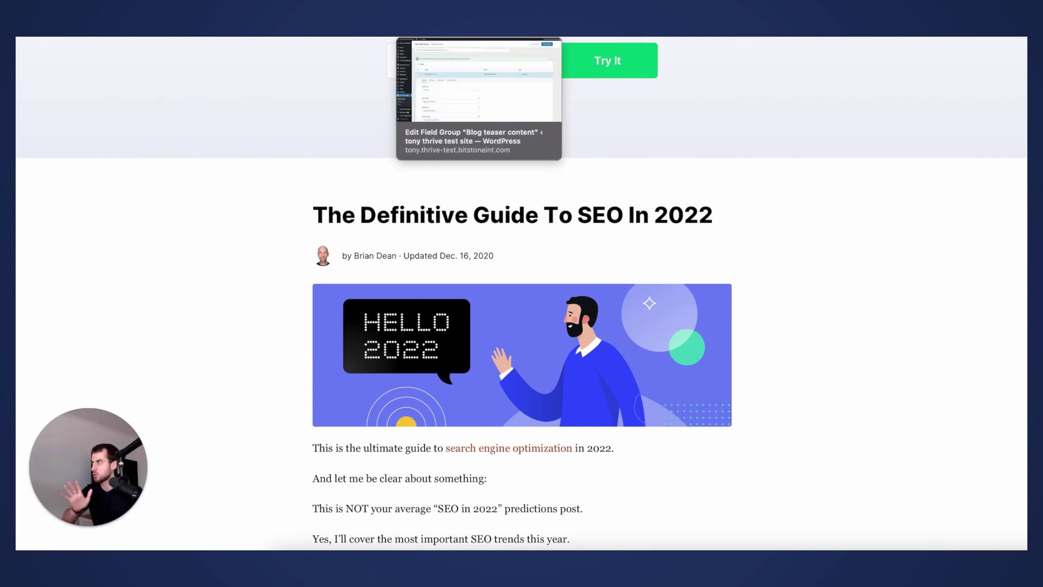
Step: Switch to the Thrive template editor and inspect the header's logo and navigation columns against the Backlinko page, then finish header editing
key(ctrl+Tab)
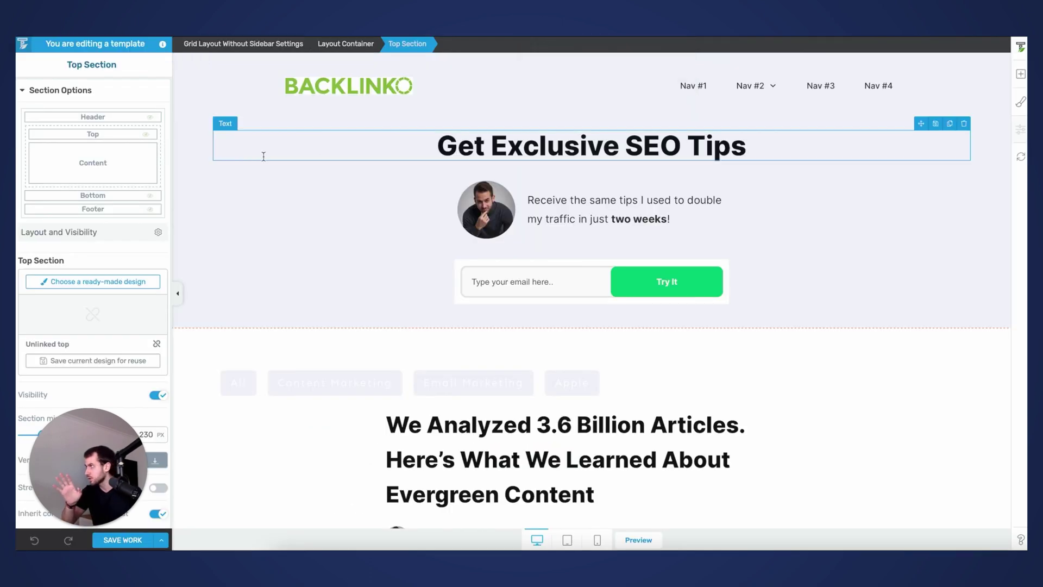
click(225, 102)
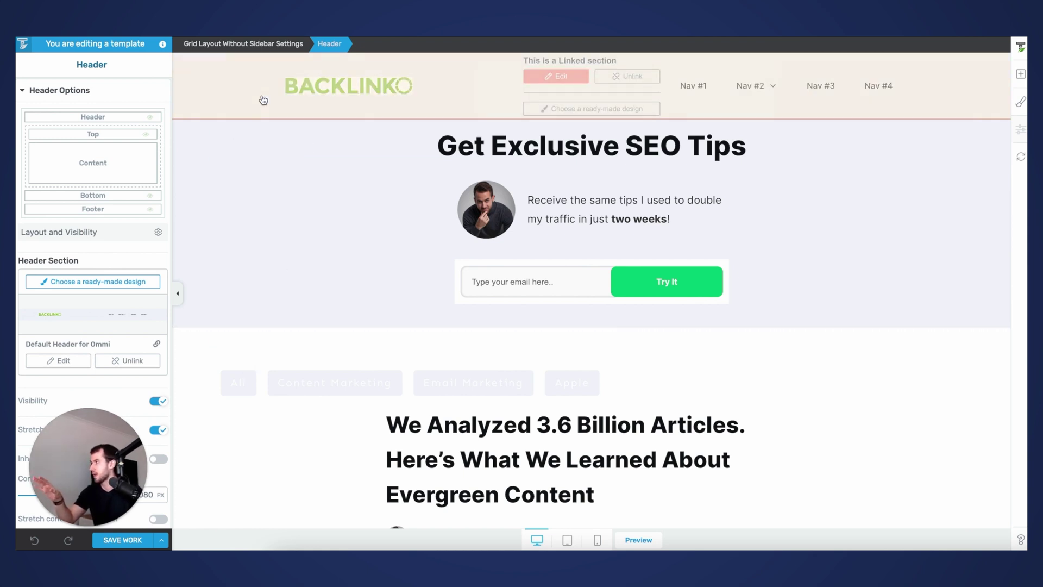
click(557, 76)
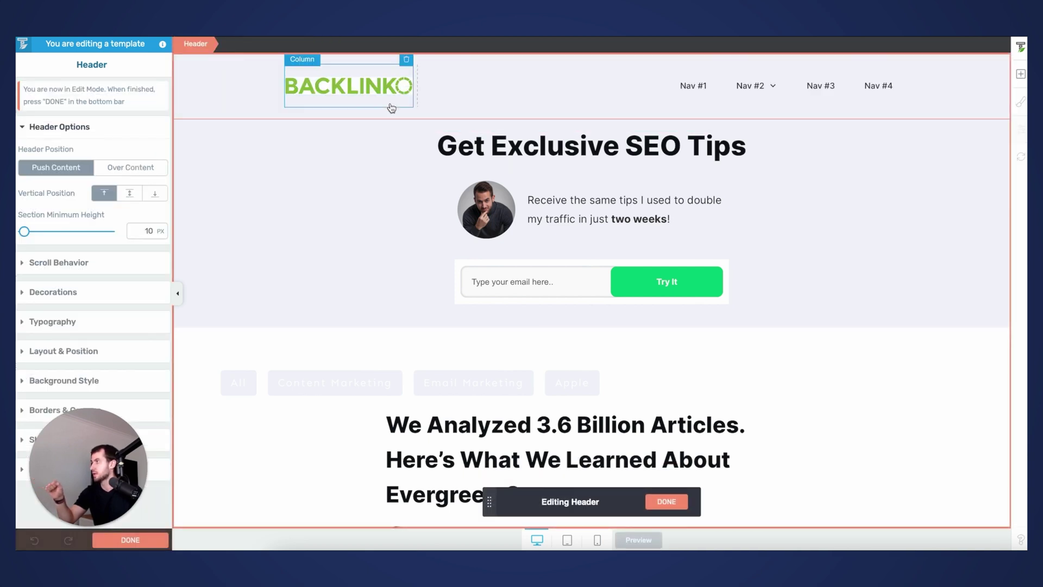
click(398, 98)
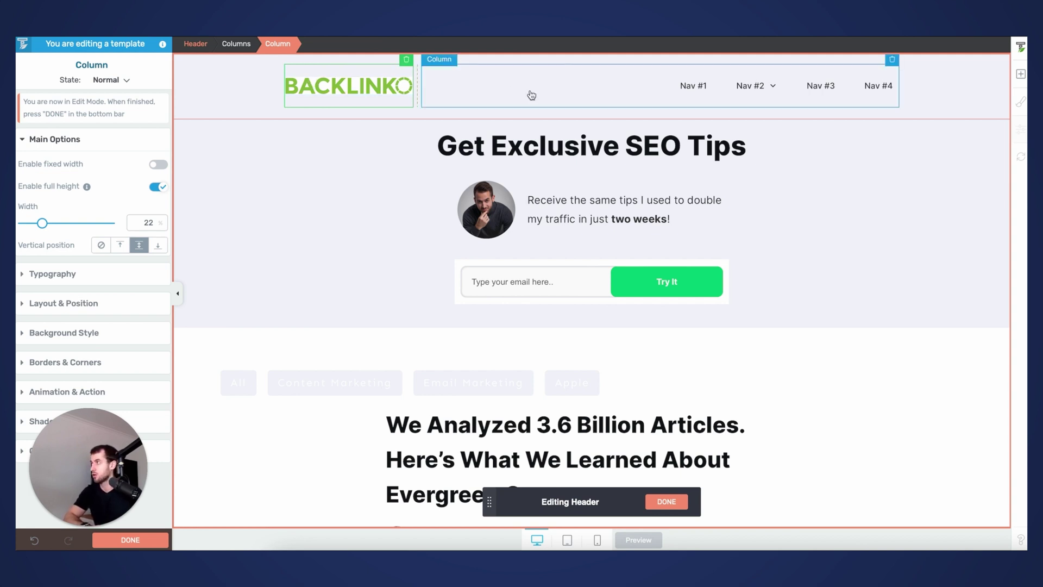
click(562, 95)
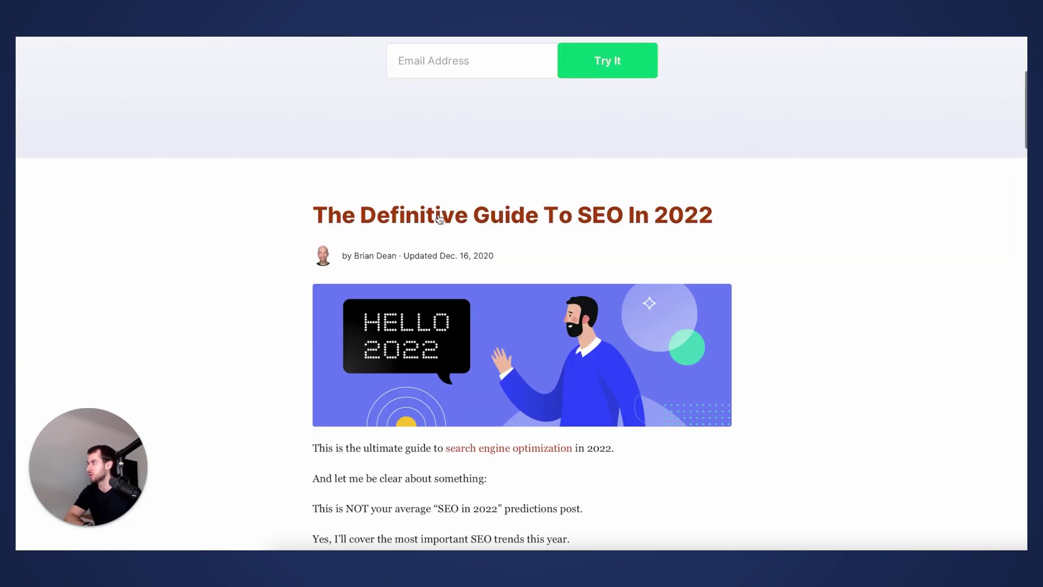
scroll(438, 219, up, 4)
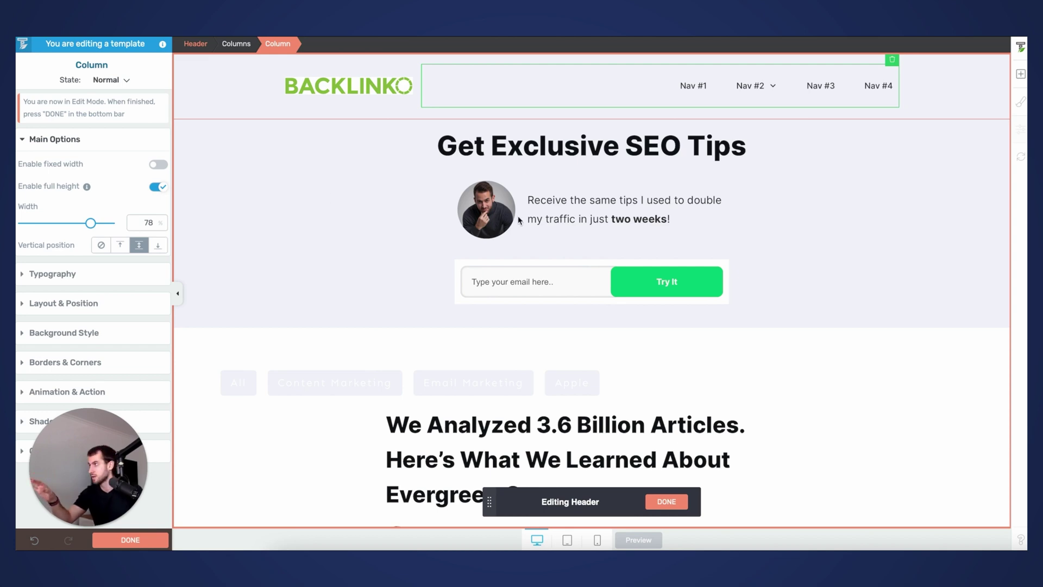
click(653, 503)
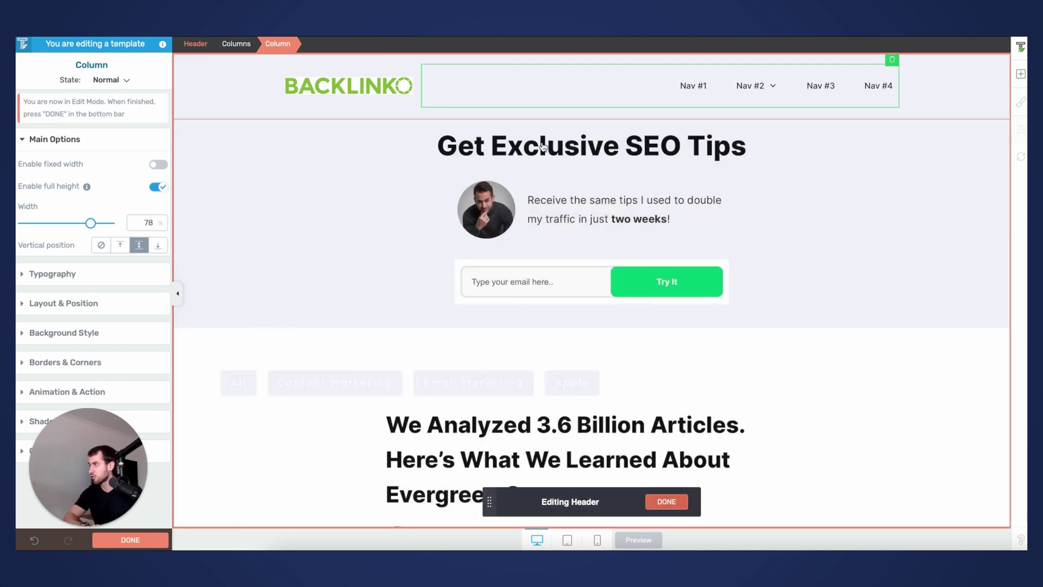
Step: Set the bold weight of the "Get Exclusive SEO Tips" heading's Inter font to 800
click(528, 146)
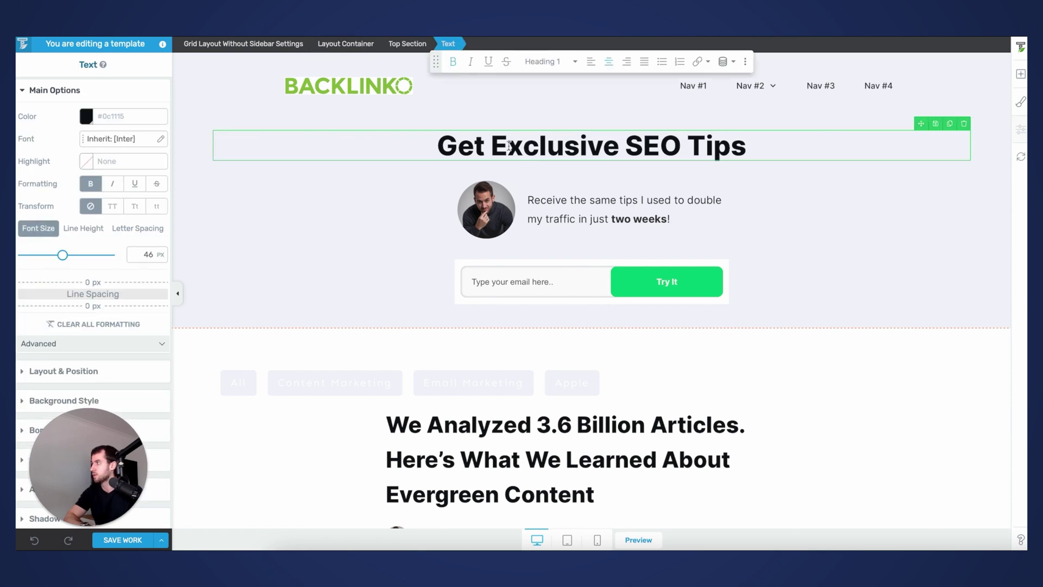
click(112, 140)
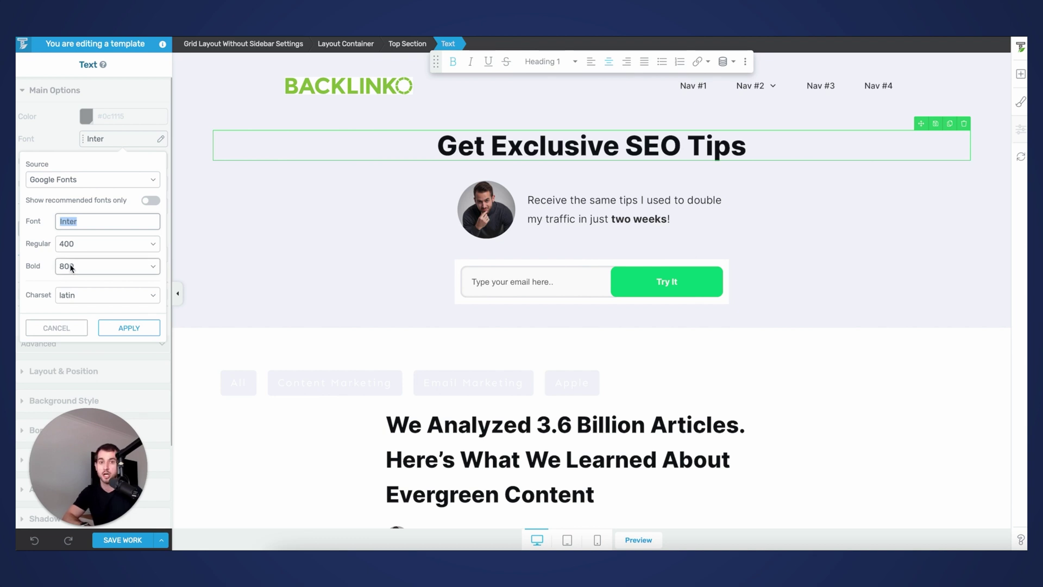
click(57, 327)
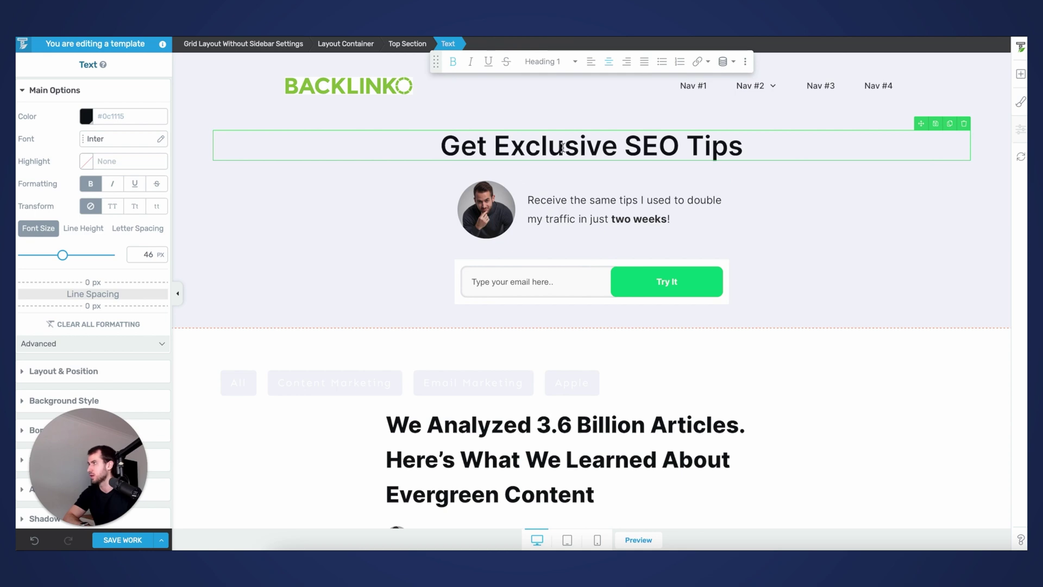
triple_click(516, 147)
click(117, 138)
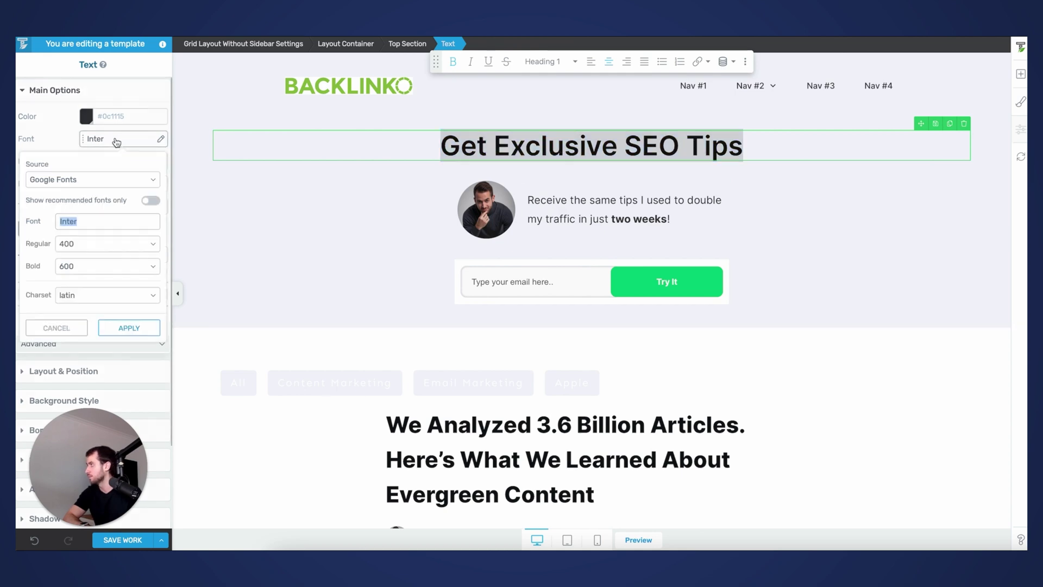
click(106, 265)
click(103, 288)
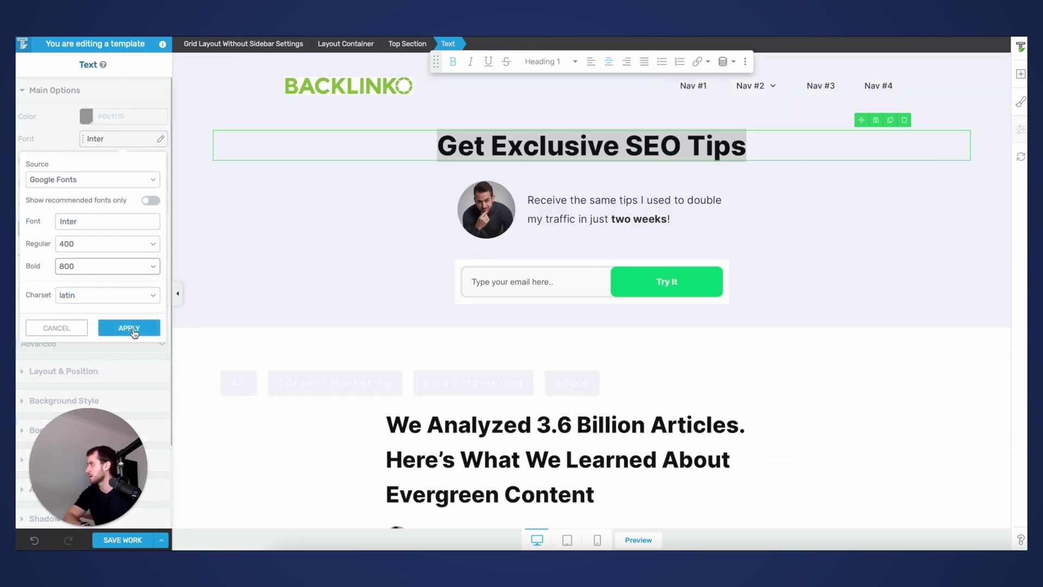
click(128, 327)
Step: Inspect the settings of the intro paragraph, the top section and the circular portrait image
click(554, 218)
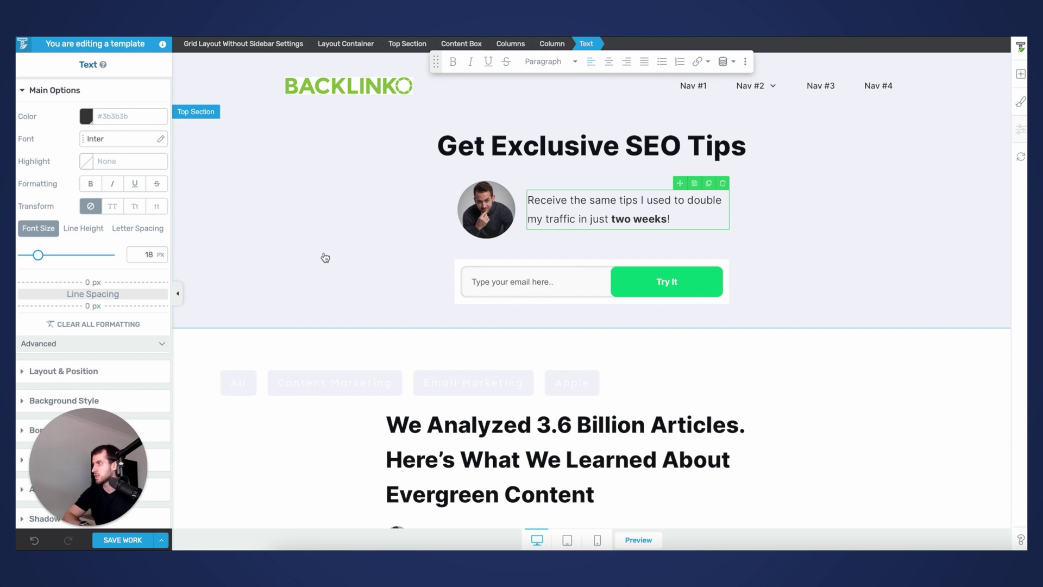
click(303, 202)
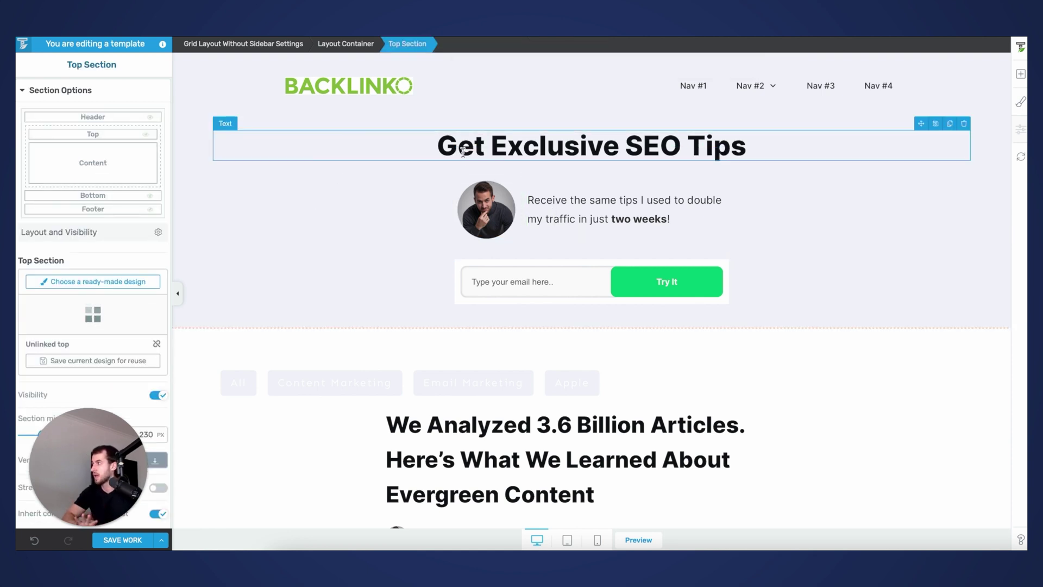
click(562, 220)
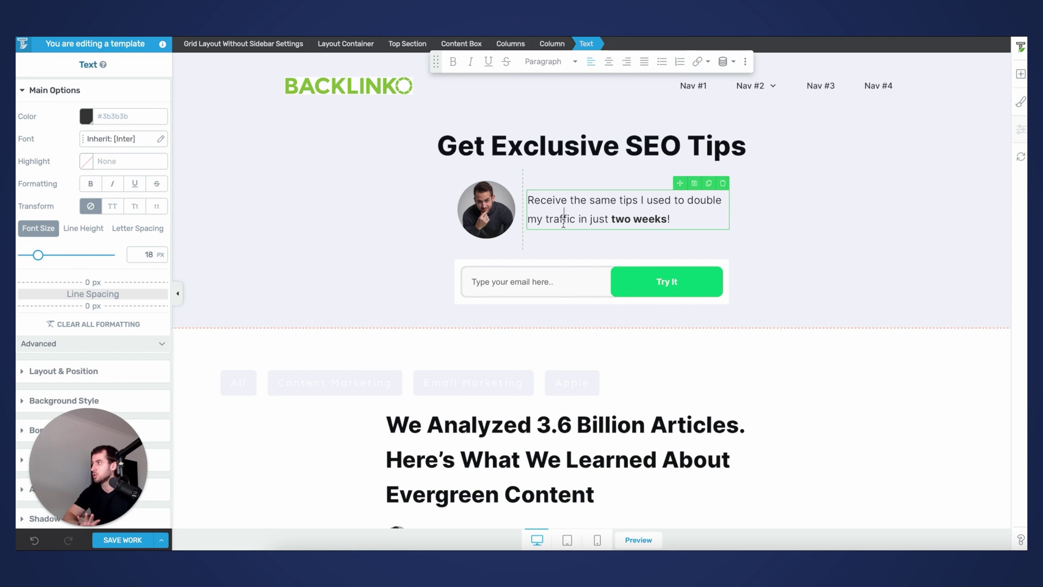
click(498, 214)
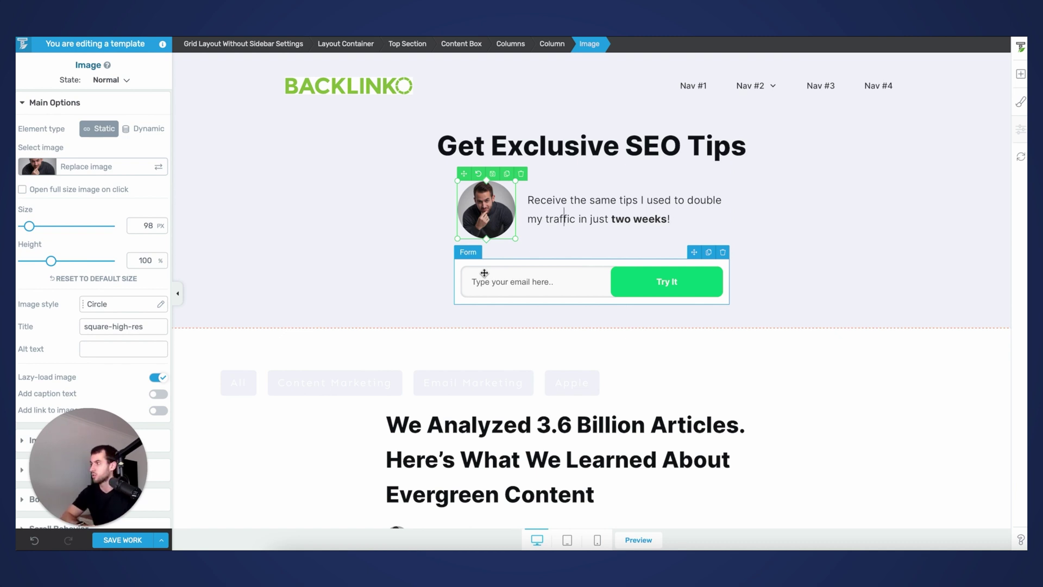
Step: Delete the category Post List Filter above the blog list in the content area
scroll(484, 272, down, 1)
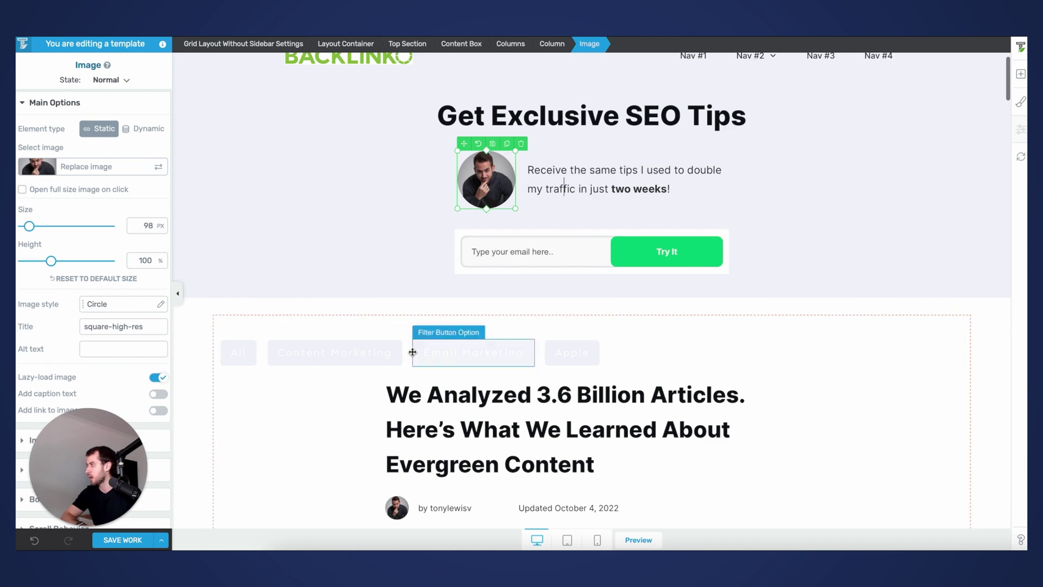
scroll(412, 352, down, 4)
click(615, 143)
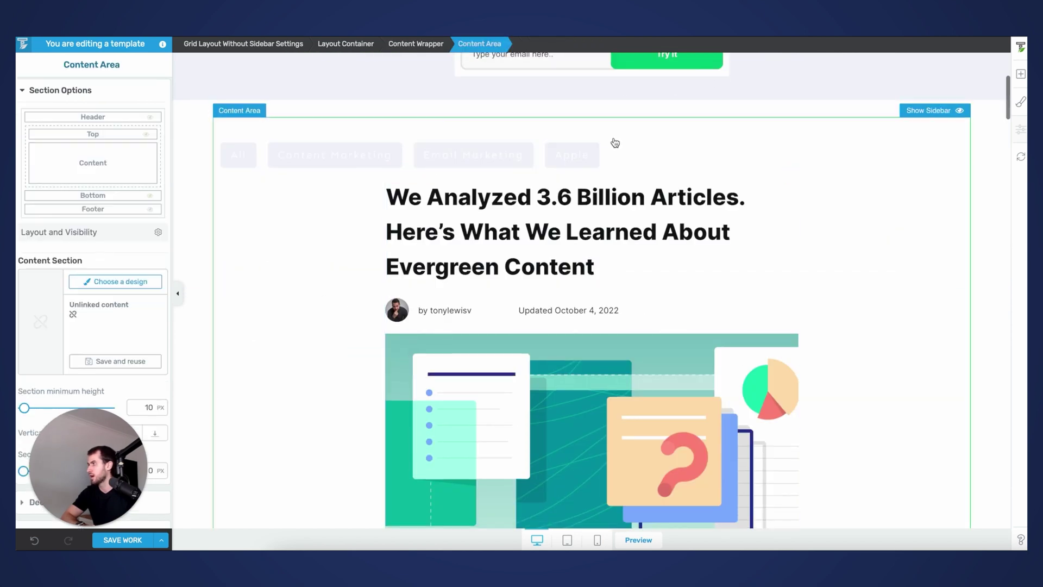
click(619, 148)
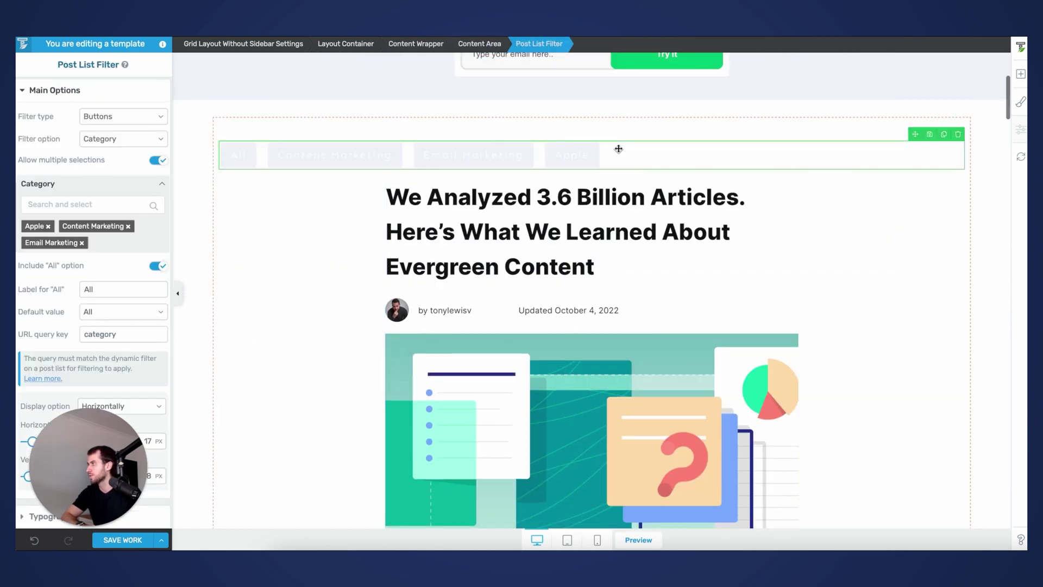
click(959, 135)
scroll(331, 280, up, 1)
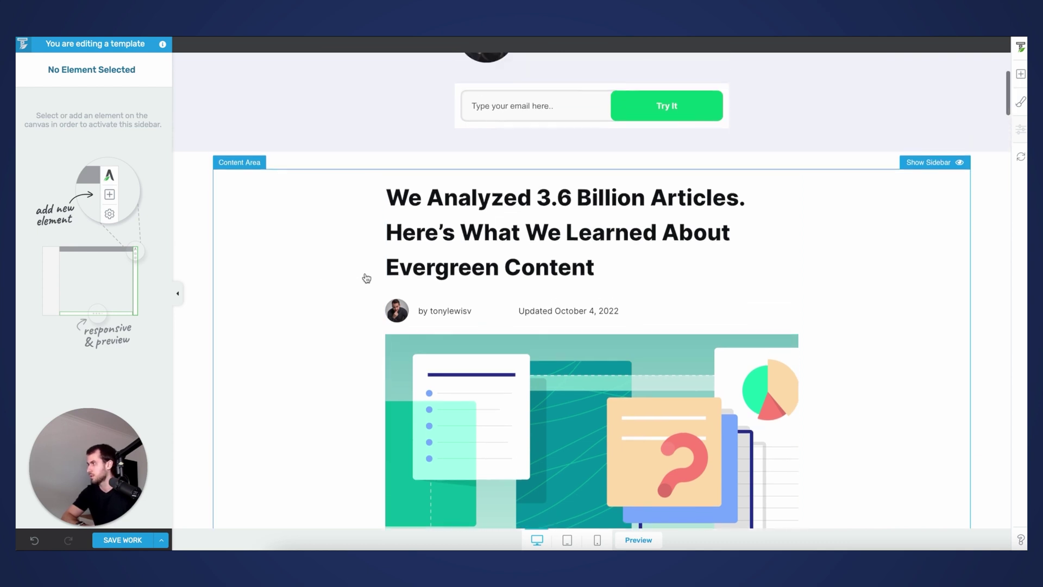
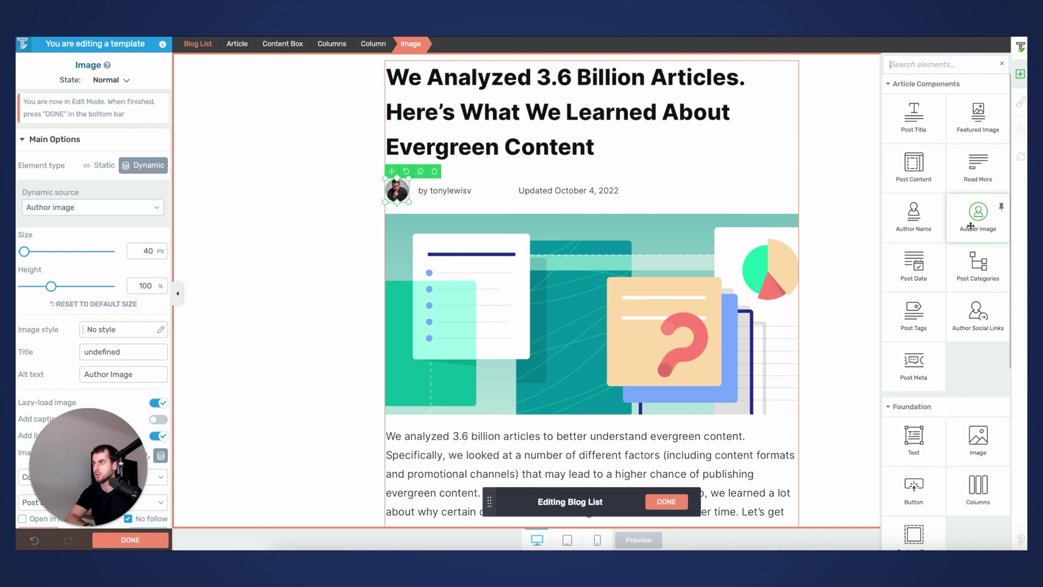
Step: Replace the word "by" before the dynamic author name with the trial text "this is simpel te"
click(444, 206)
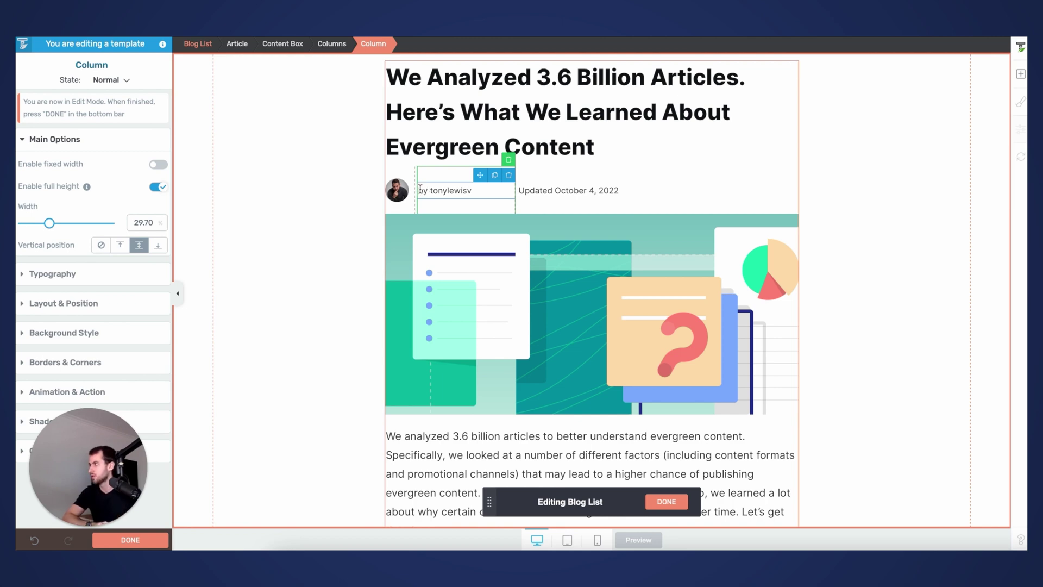
click(420, 189)
double_click(423, 190)
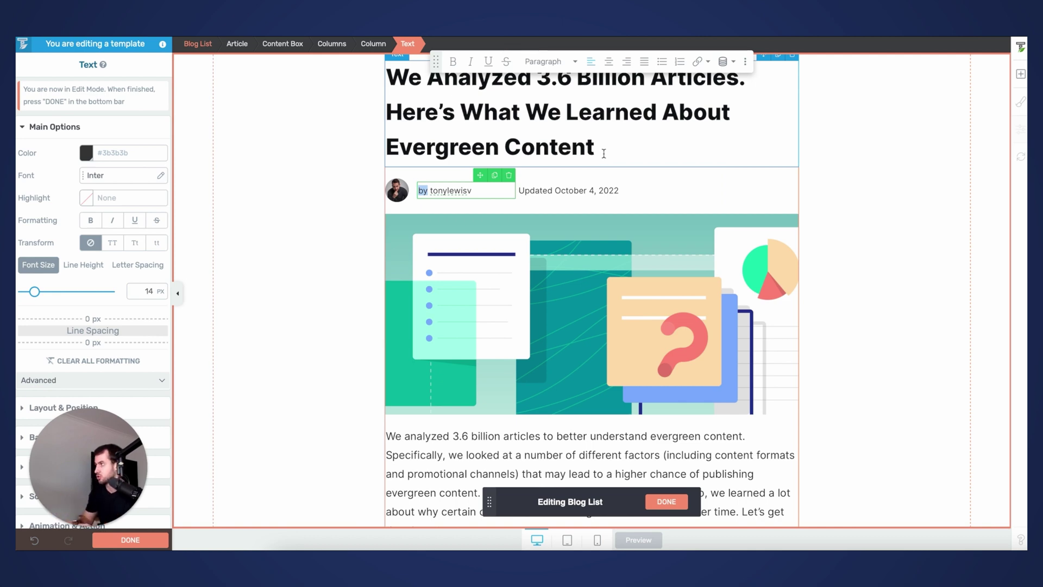
key(BackSpace)
text(b)
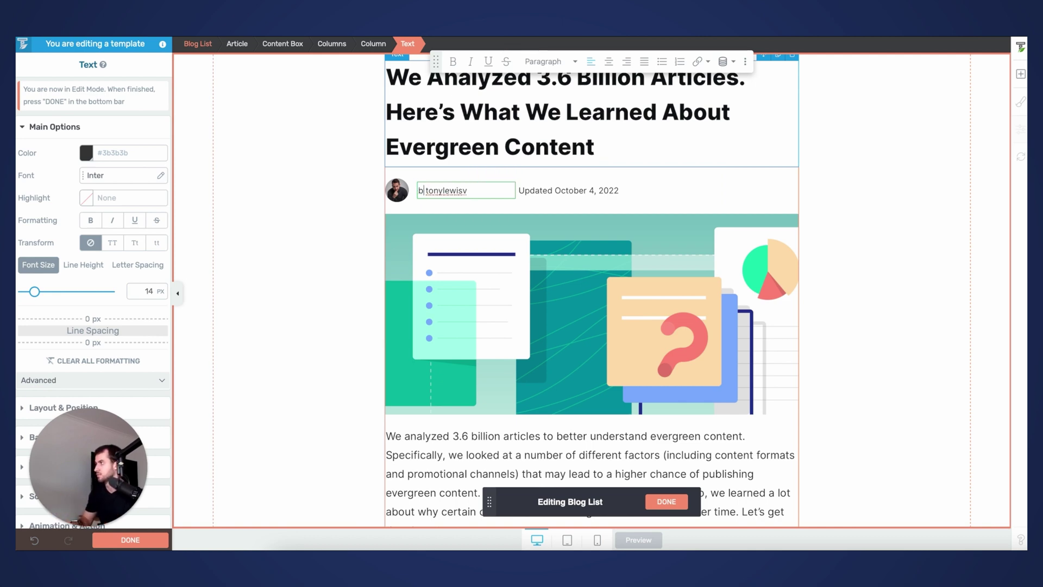
key(BackSpace)
text(this is simpel te)
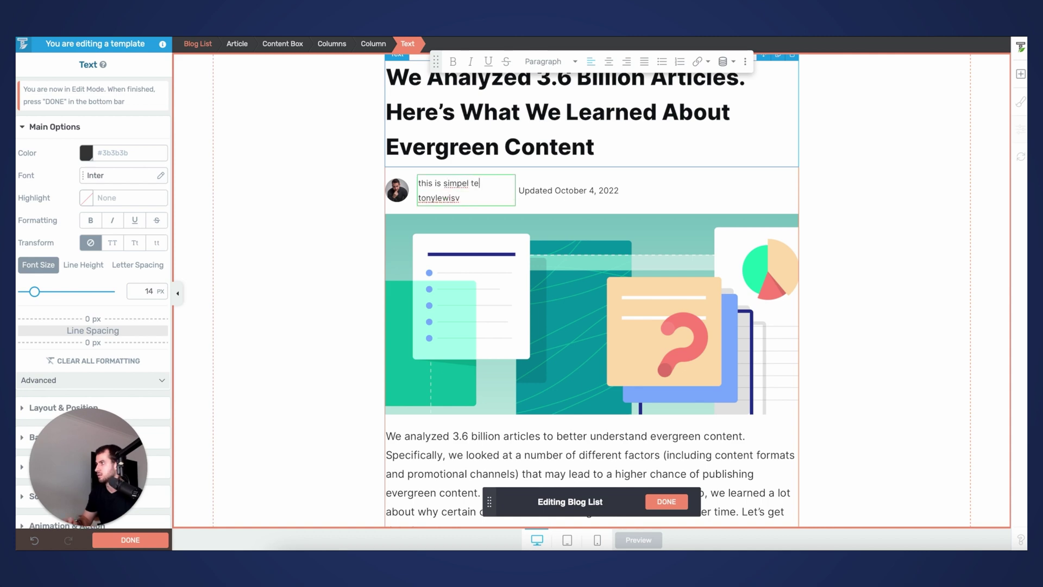
Step: Remove the trial text before the author name, restore "by", and check the byline on the Backlinko page
key(BackSpace)
key(BackSpace)
key(BackSpace)
key(BackSpace)
key(BackSpace)
text(le t)
key(BackSpace)
key(BackSpace)
key(BackSpace)
key(BackSpace)
key(BackSpace)
key(BackSpace)
key(BackSpace)
key(BackSpace)
key(BackSpace)
key(BackSpace)
key(BackSpace)
key(BackSpace)
key(BackSpace)
key(BackSpace)
key(BackSpace)
key(BackSpace)
key(BackSpace)
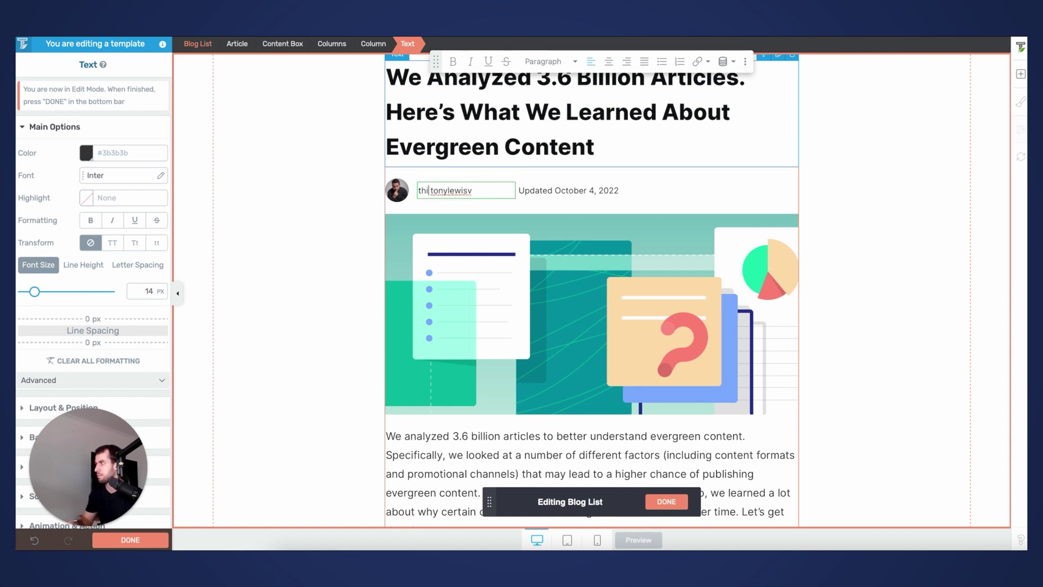
key(BackSpace)
text(by)
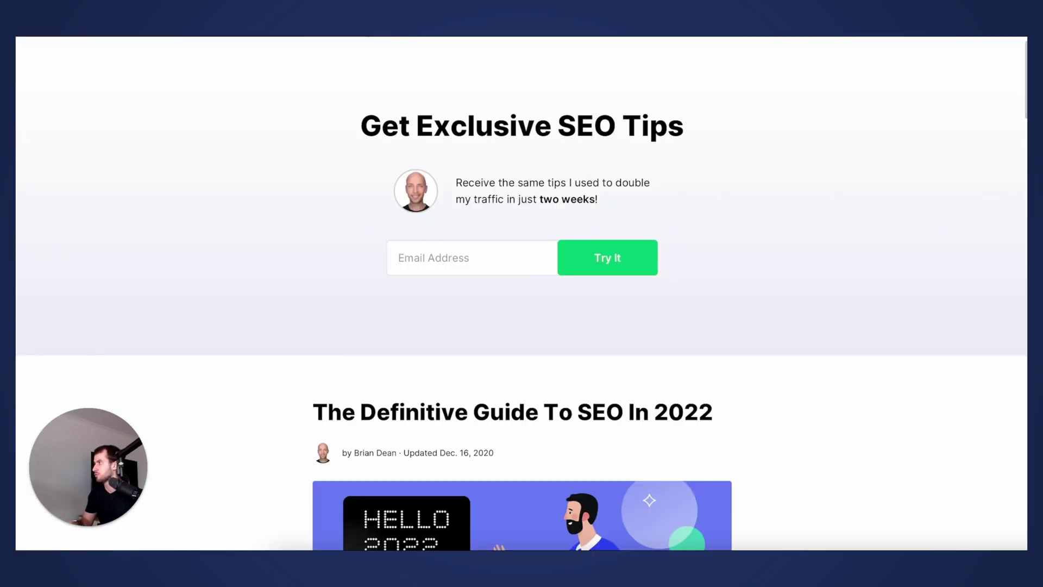
scroll(527, 266, down, 5)
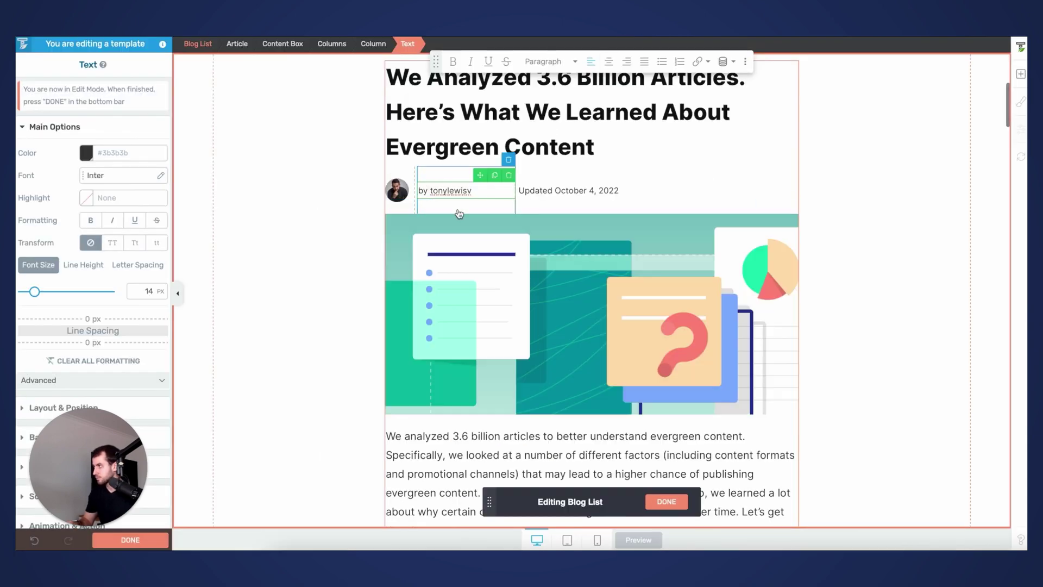
Step: Replace the dynamic author name after "by" in the first post's byline with the placeholder text "authorname"
shift+click(464, 191)
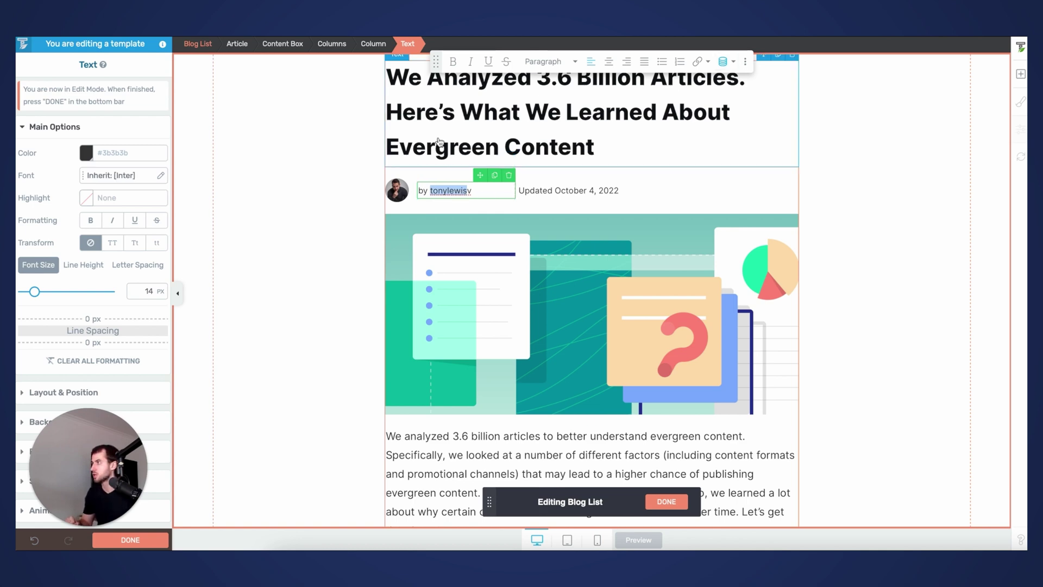
key(BackSpace)
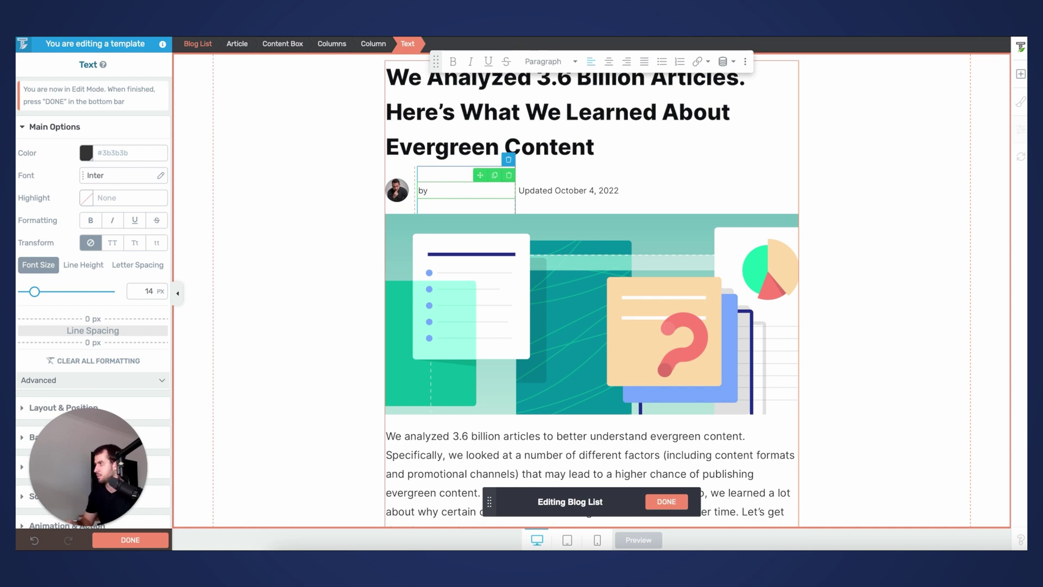
text(authornam)
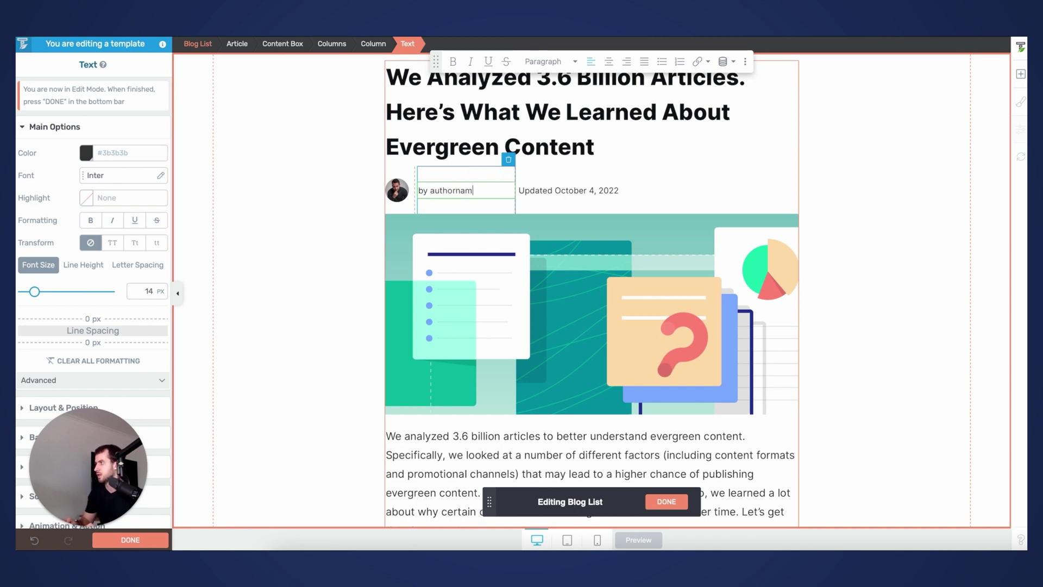
text(e)
Step: Convert the "authorname" placeholder into dynamic text with source Post and option Author name
drag(477, 190, 429, 190)
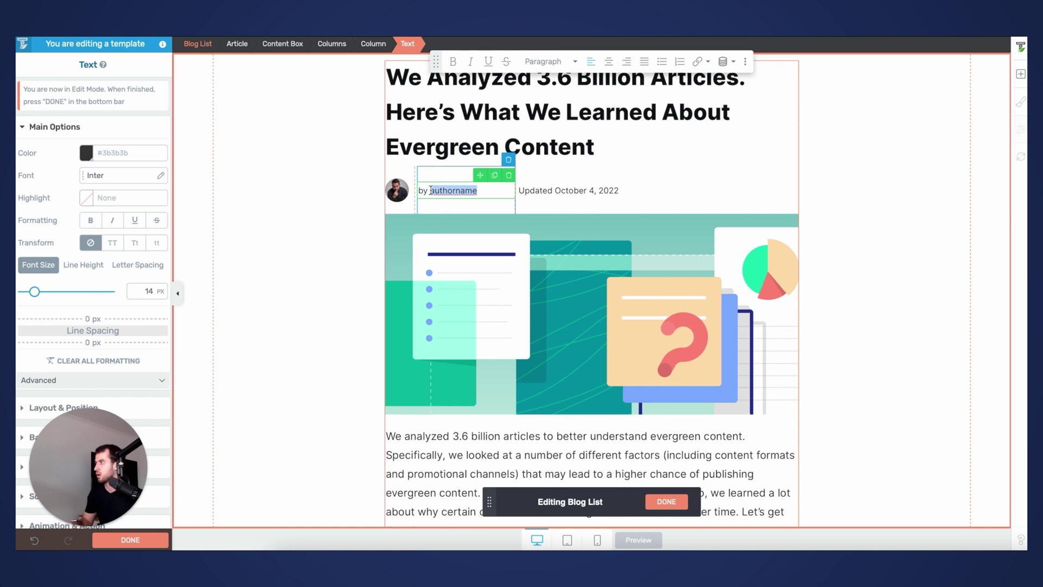
click(723, 61)
click(738, 102)
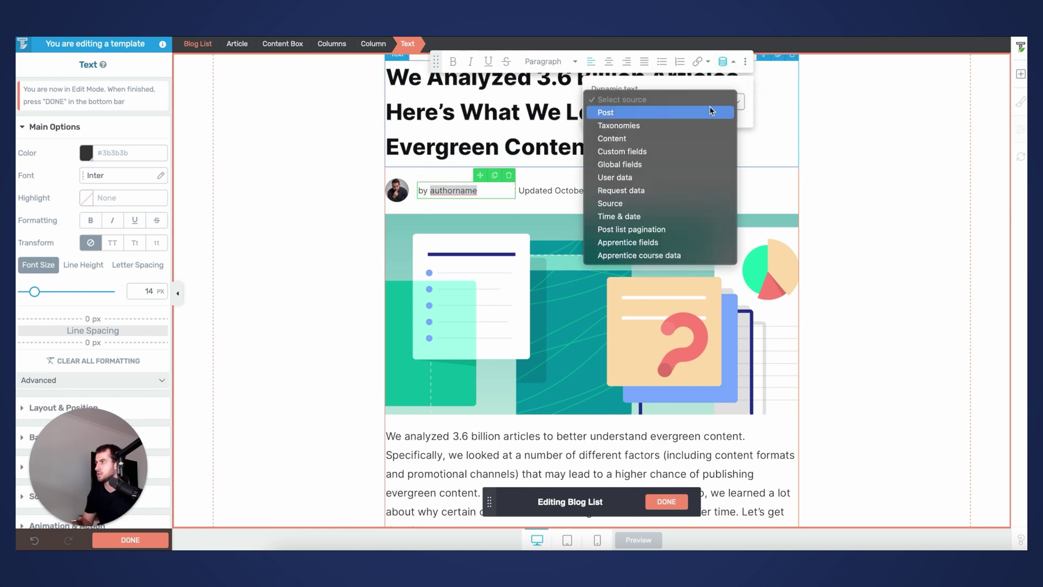
click(711, 110)
click(663, 128)
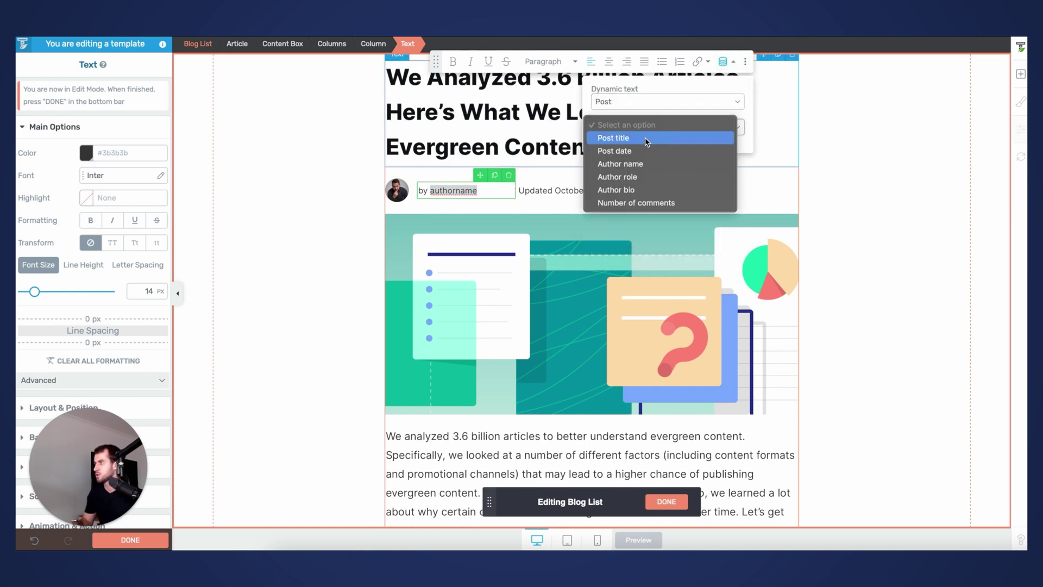
click(613, 165)
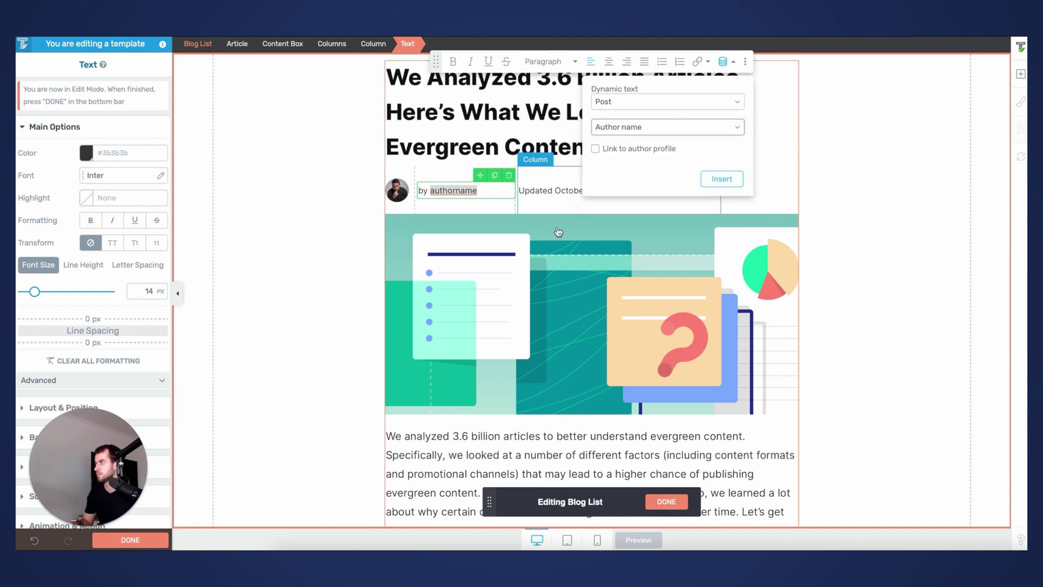
click(721, 179)
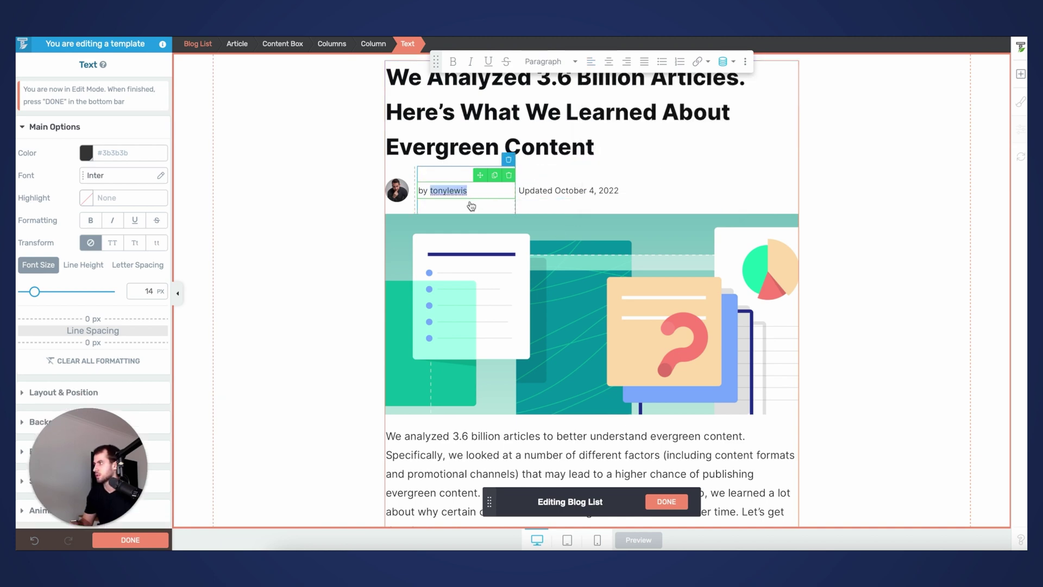
click(470, 206)
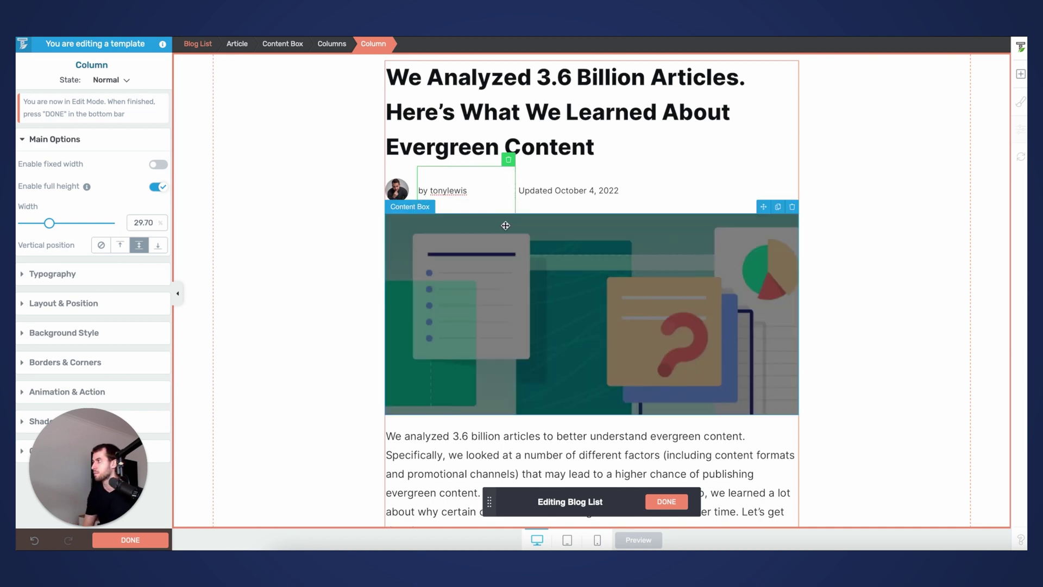
Step: Replace the date after "Updated" in the byline with the placeholder text "this is my actual date"
click(553, 191)
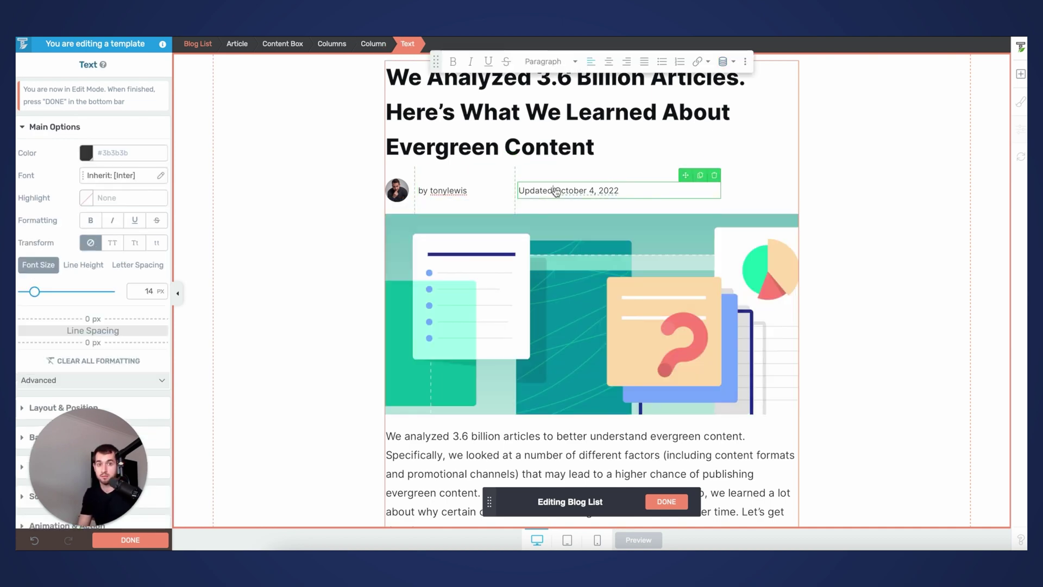
double_click(536, 192)
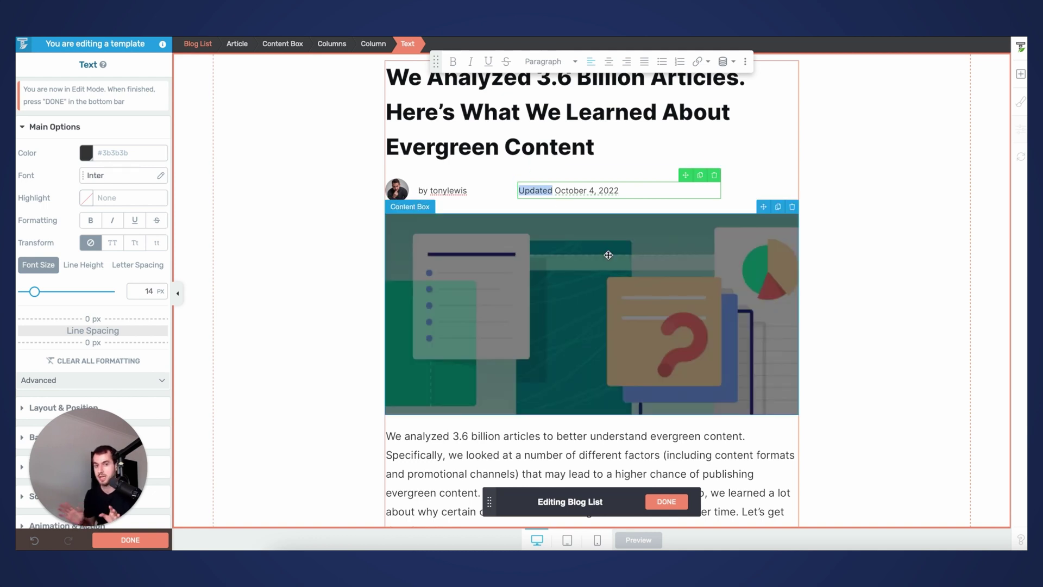
click(635, 192)
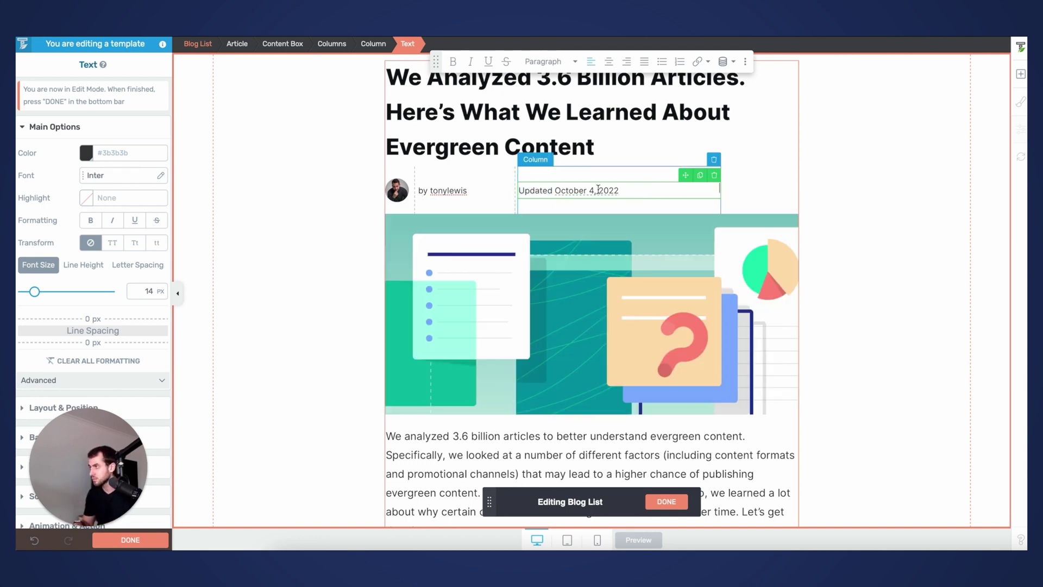
key(ctrl+shift+Left)
key(ctrl+shift+Left)
key(ctrl+shift+Left)
key(BackSpace)
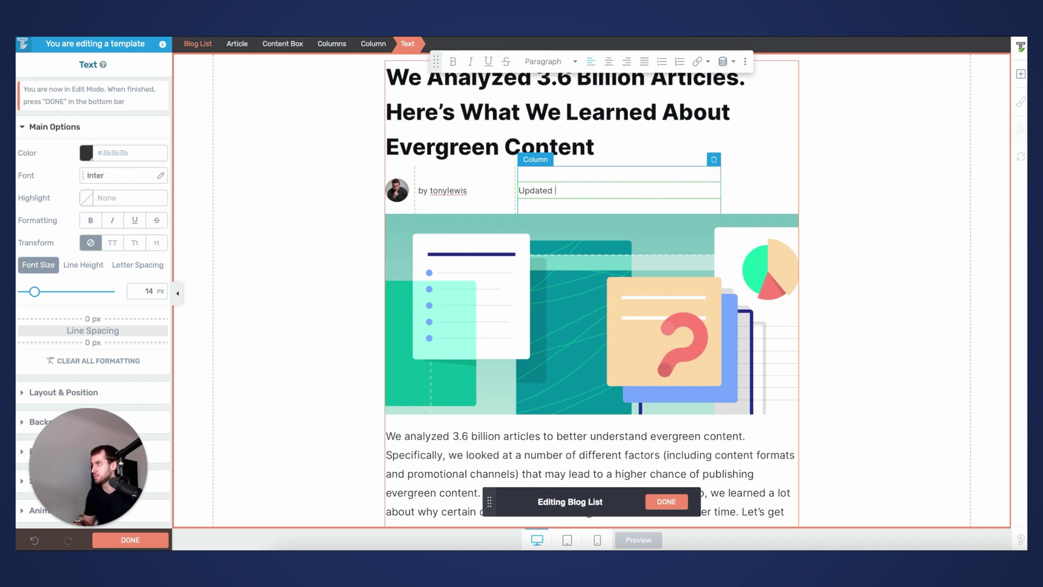
text(this )
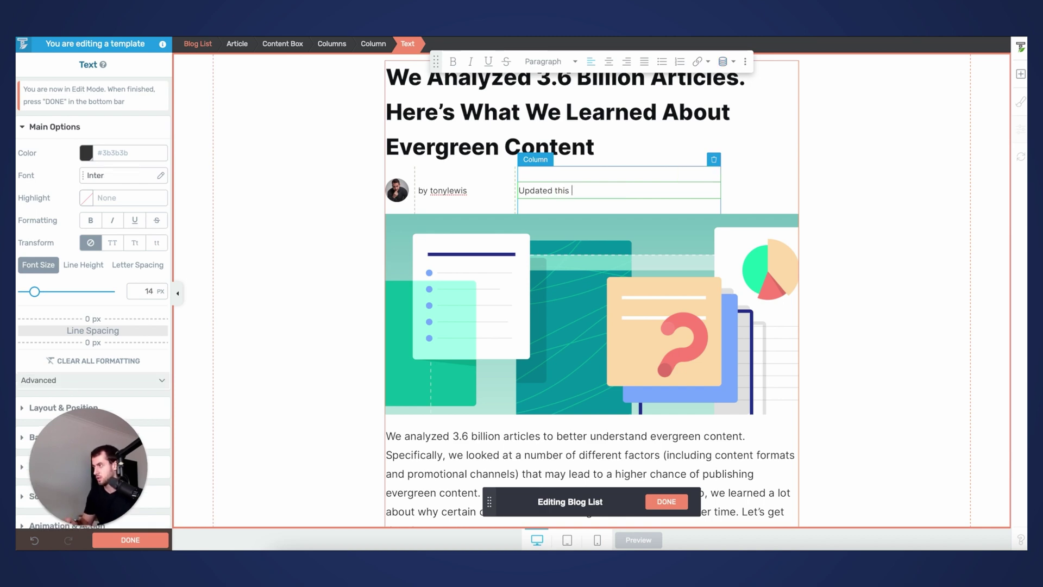
text(is my actual date)
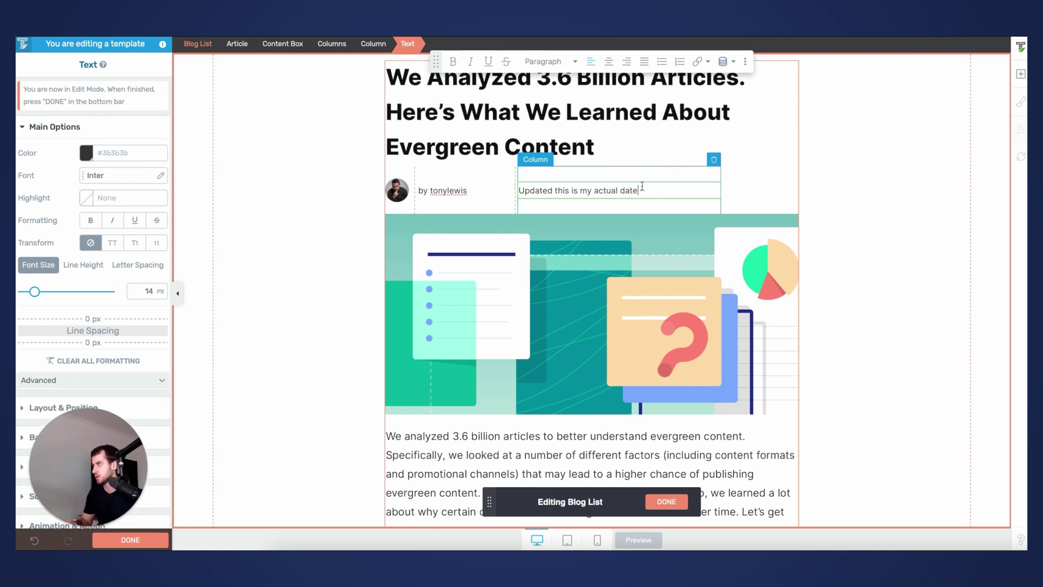
Step: Convert the date placeholder after "Updated" into dynamic text from Post, using Post date displayed as Modified date
drag(641, 190, 557, 193)
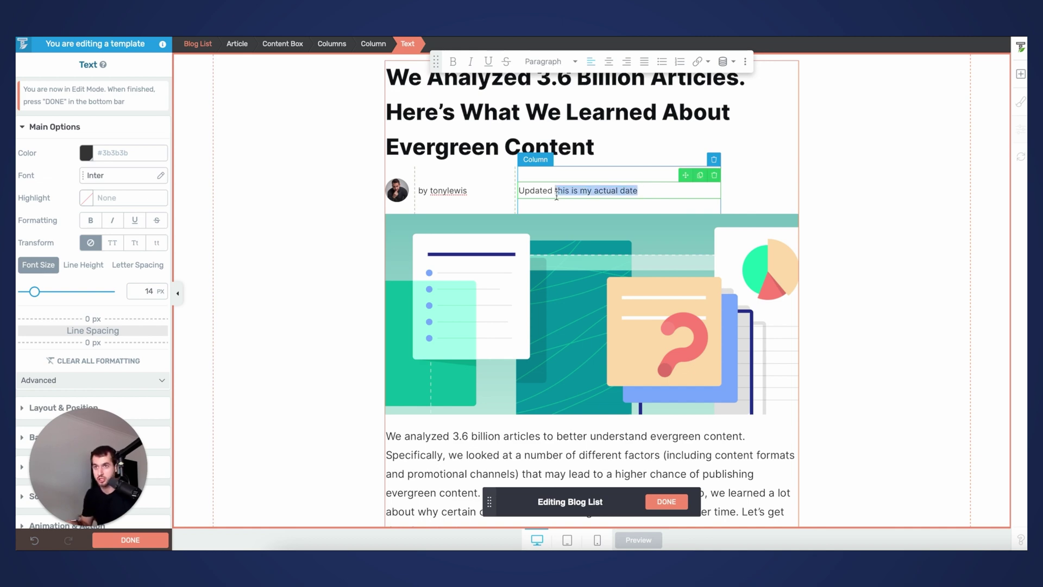
click(723, 61)
click(658, 102)
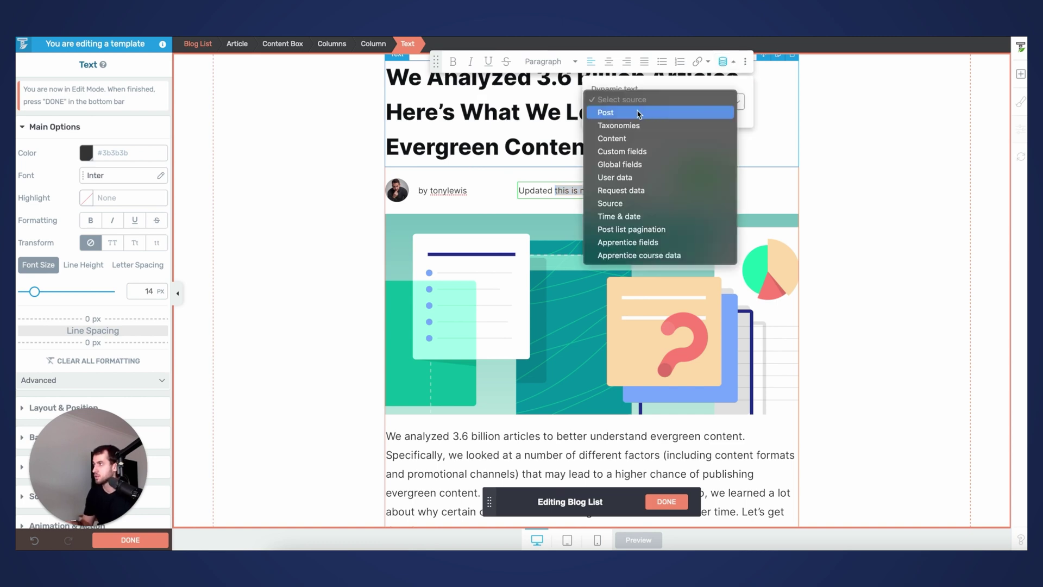
click(639, 113)
click(630, 127)
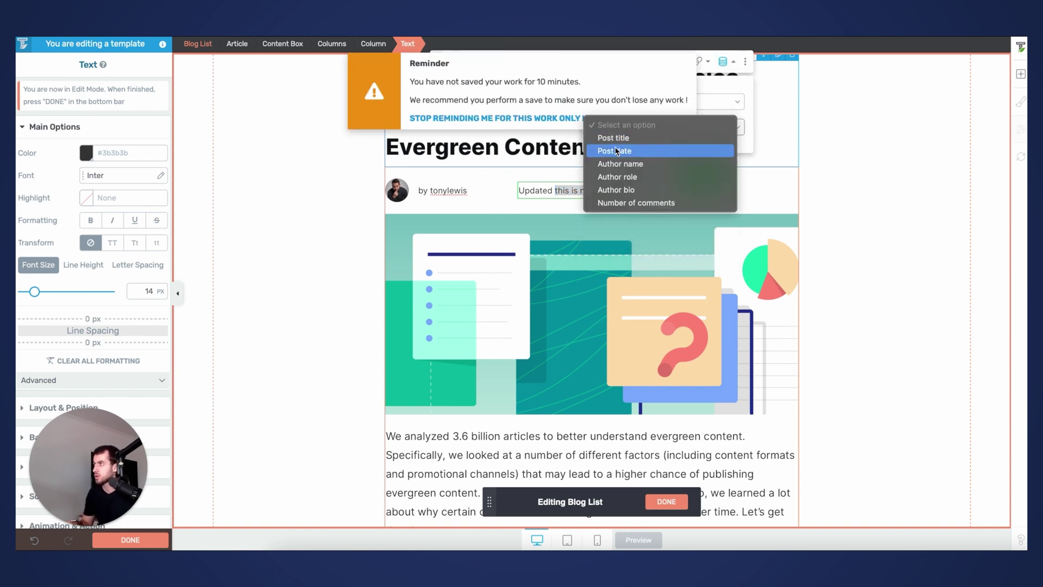
click(614, 152)
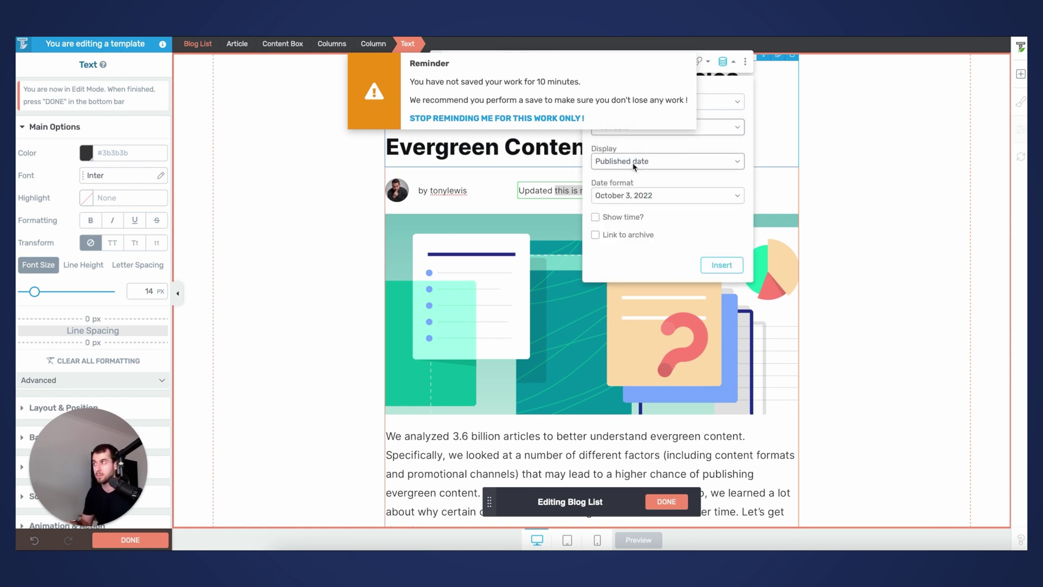
click(633, 162)
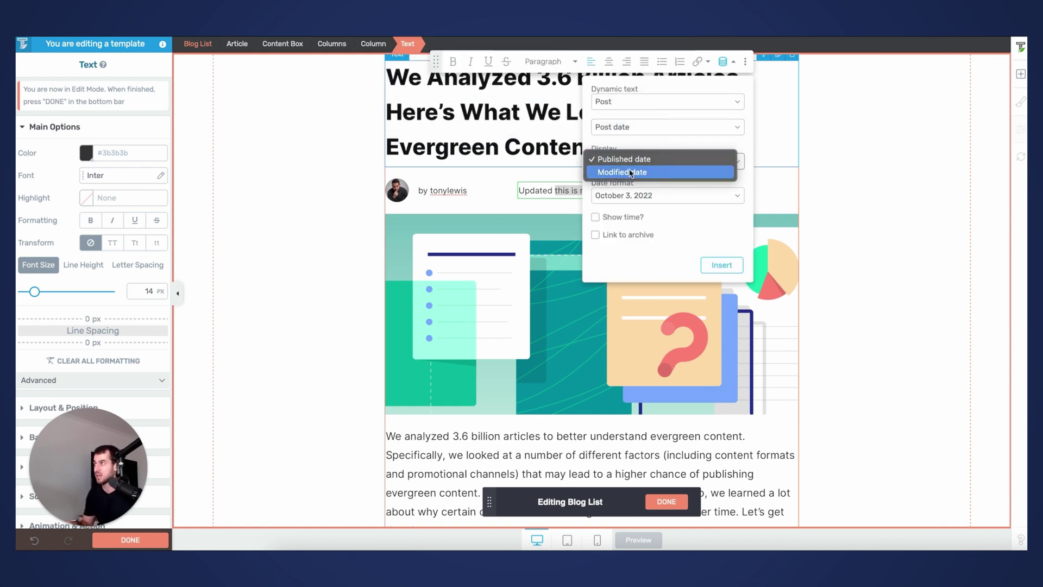
click(630, 173)
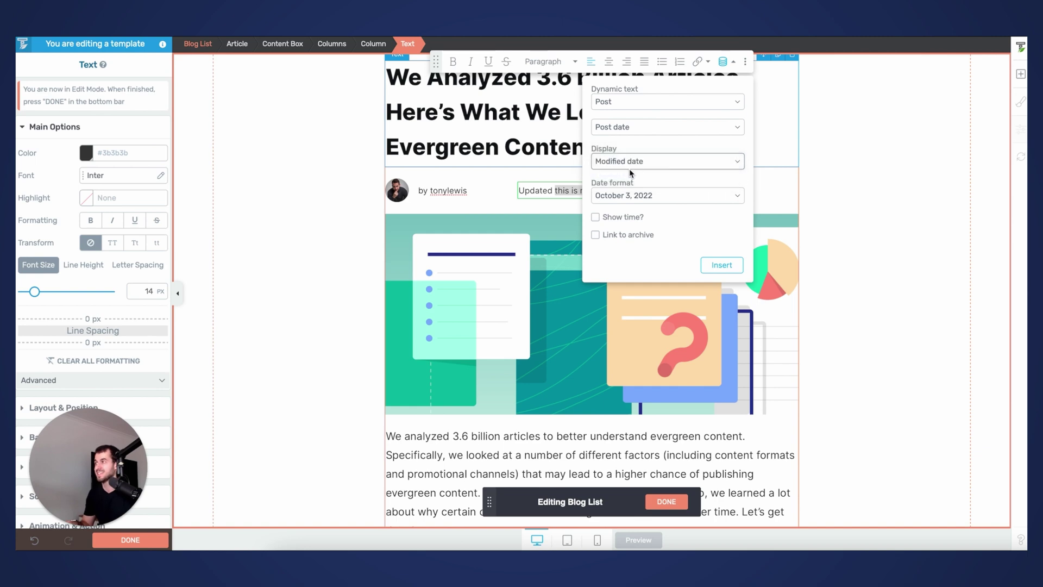
click(715, 266)
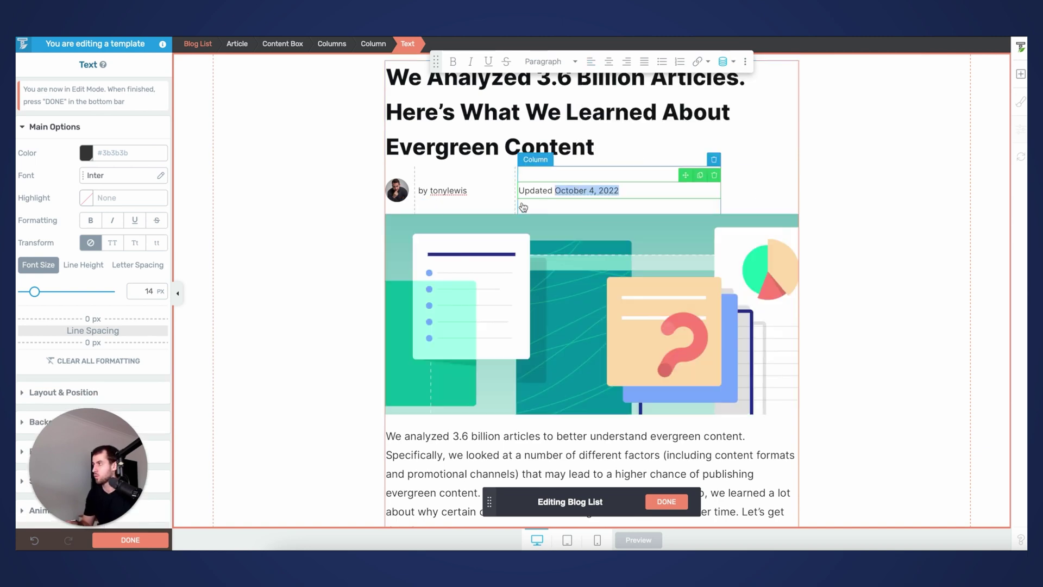
Step: Narrow the author name column so the updated date sits closer to the name, and compare the byline with the Backlinko page
click(510, 207)
drag(510, 204, 479, 200)
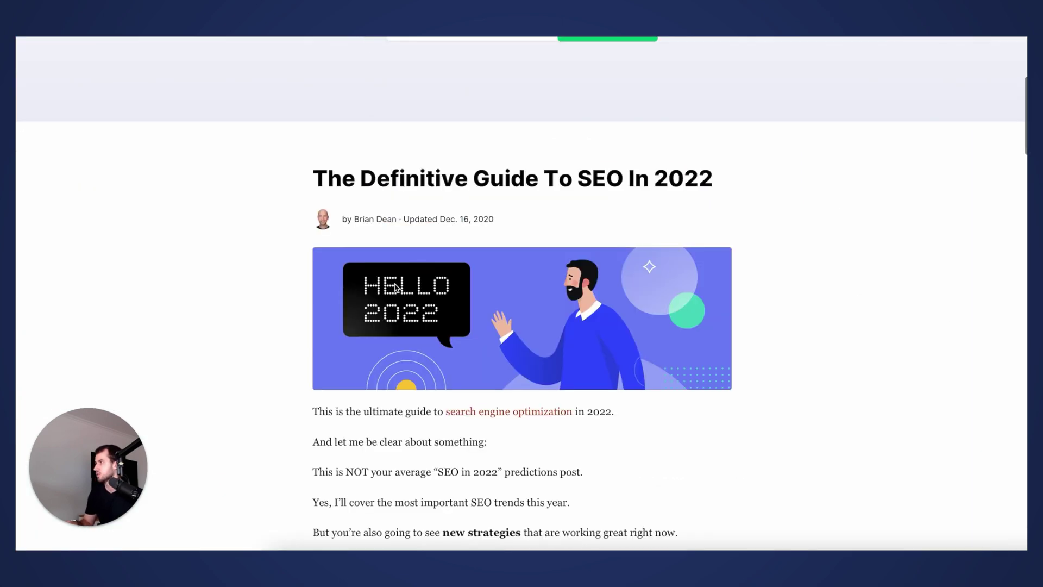
scroll(266, 265, down, 2)
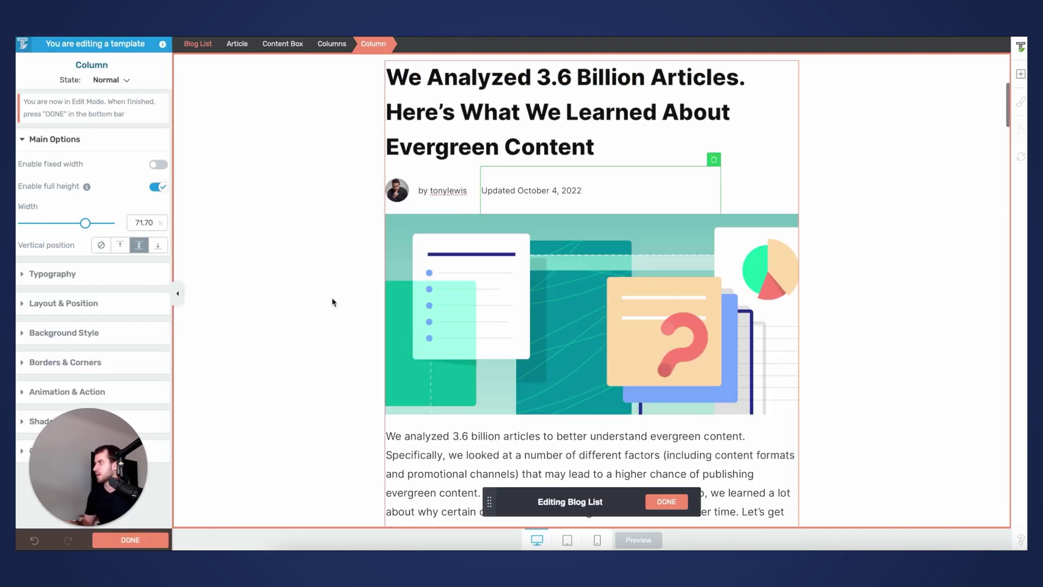
Step: Set the font size of the green comment count below the post excerpt to 32 px
scroll(326, 300, down, 1)
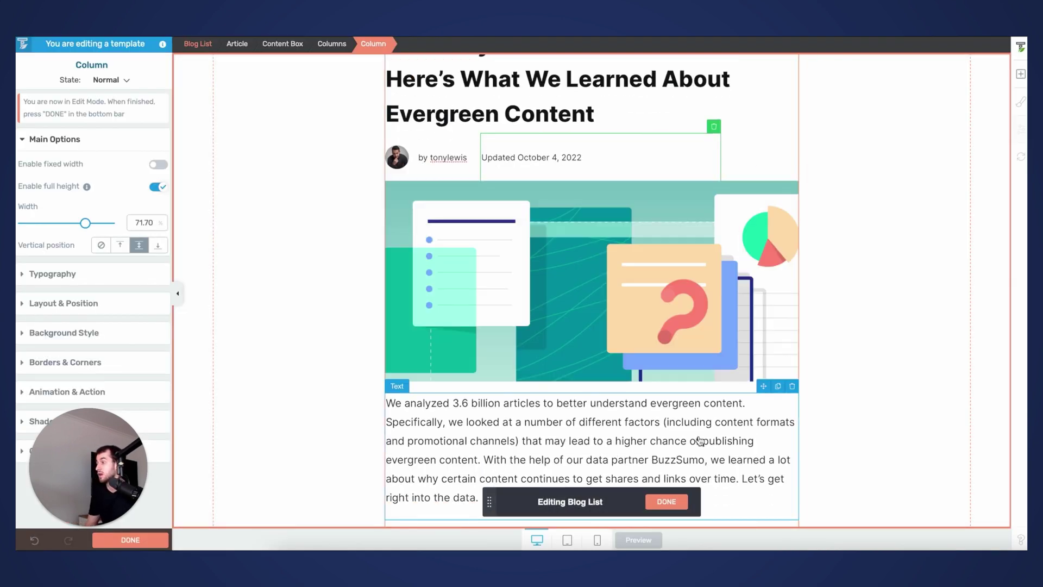
scroll(698, 432, down, 2)
scroll(699, 437, down, 2)
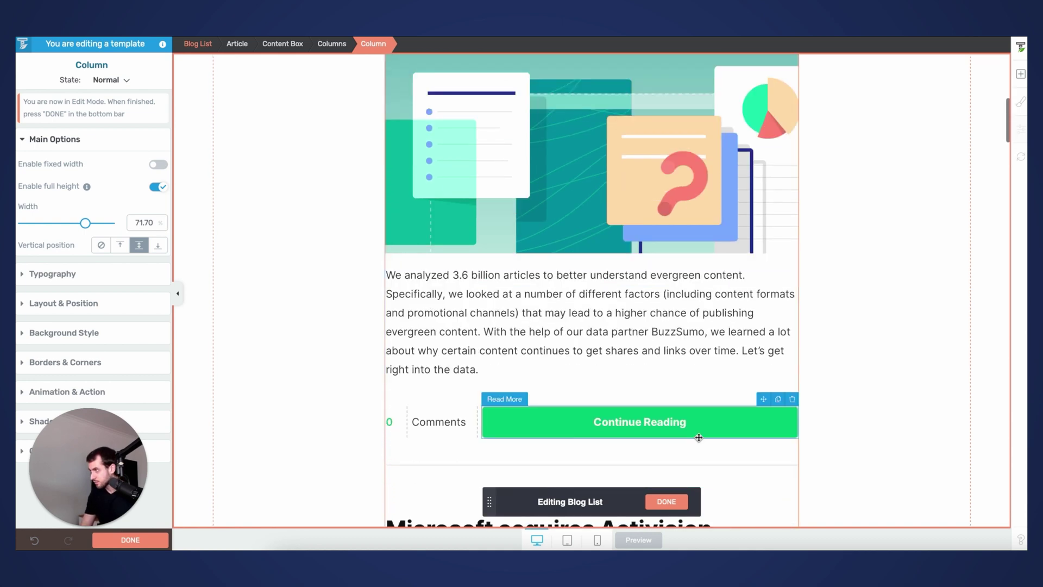
double_click(388, 416)
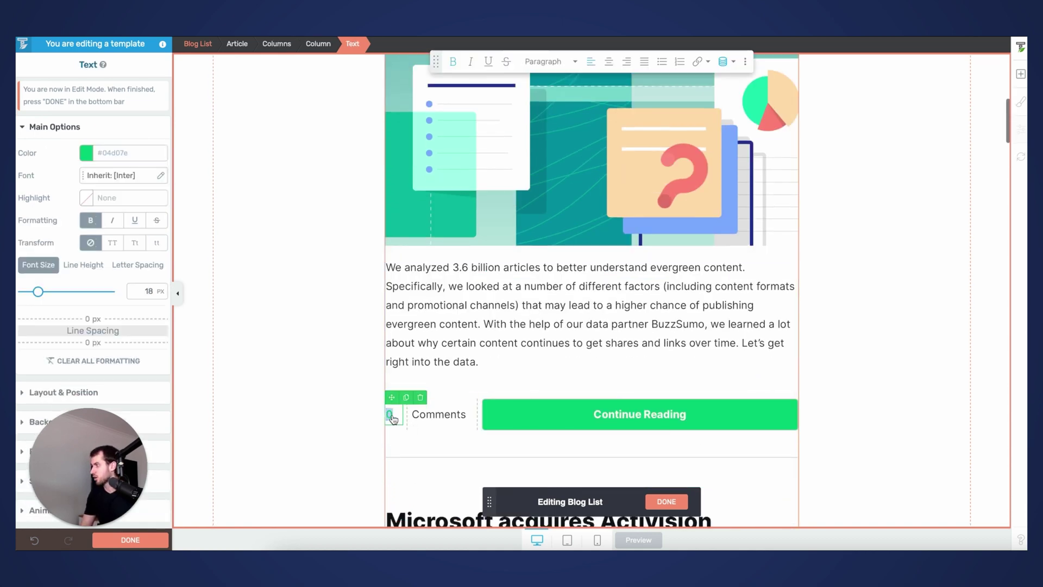
click(141, 285)
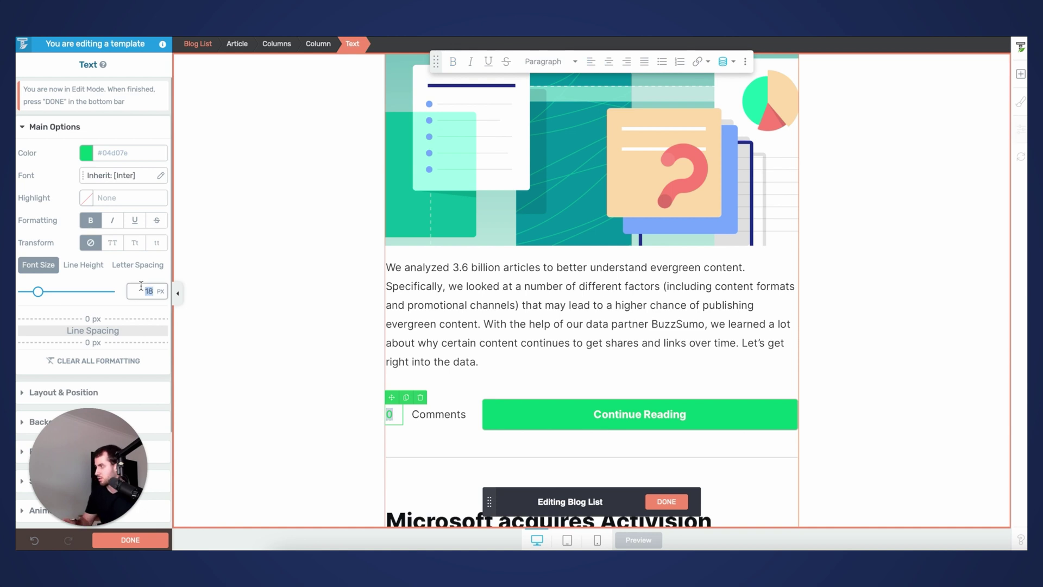
text(32)
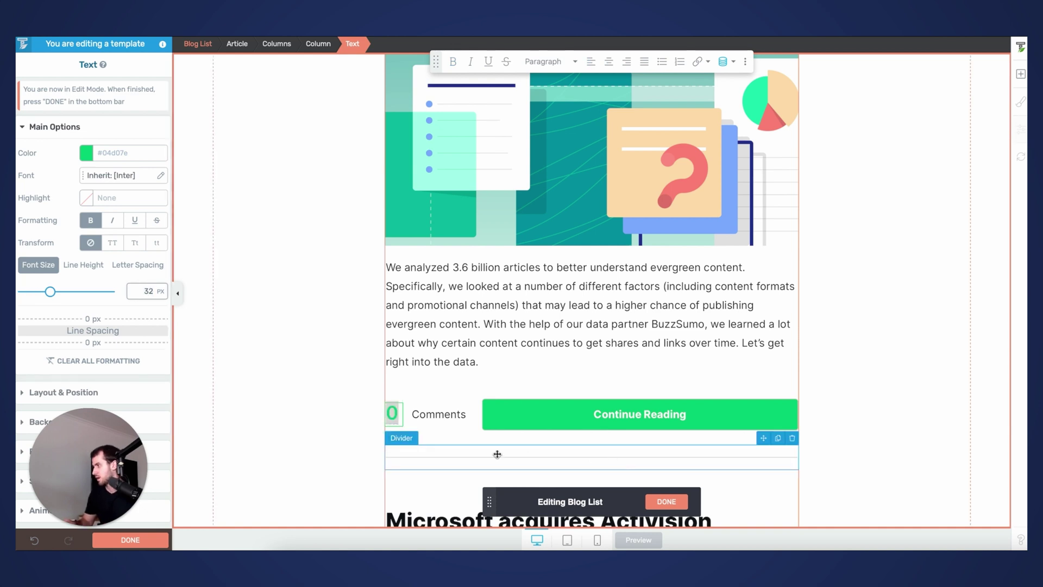
click(497, 454)
Step: Set the font size of the "Comments" label beside the comment count to 14 px
double_click(439, 414)
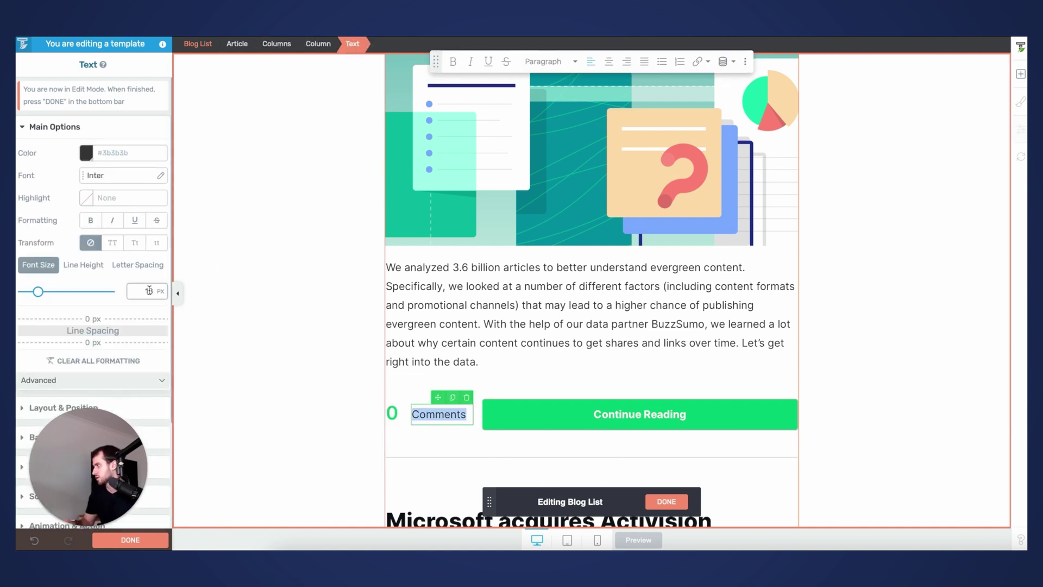
text(14)
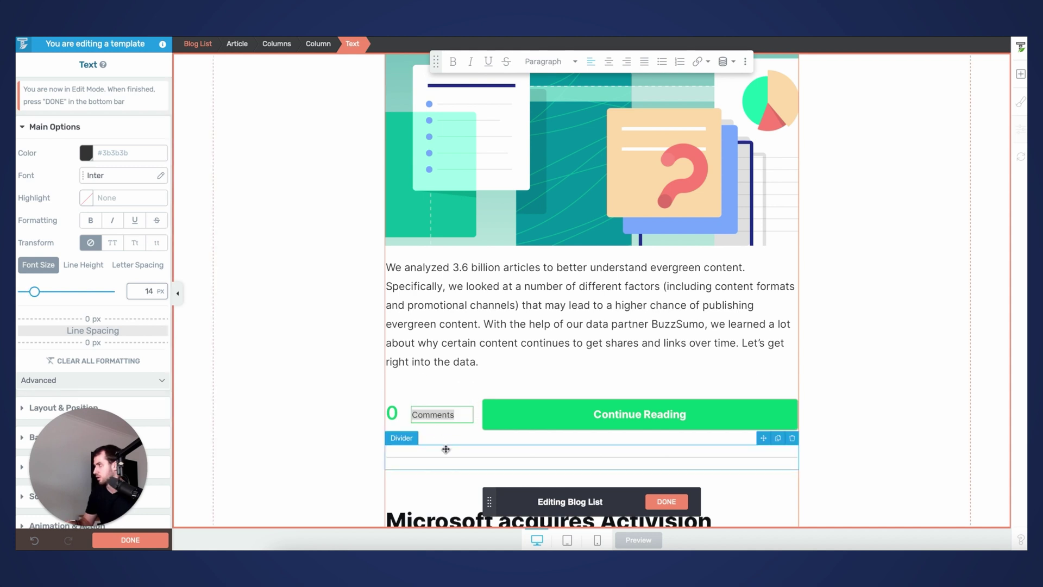
click(446, 449)
Step: Narrow the comment count and "Comments" columns to widen the Continue Reading button, and compare the teaser with the Backlinko page
drag(446, 448, 447, 450)
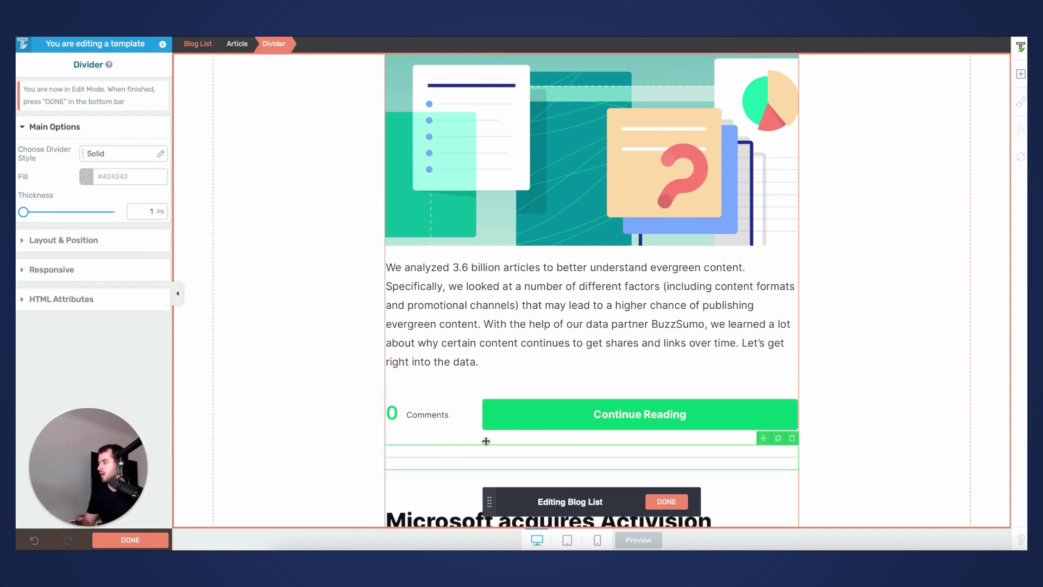
drag(474, 415, 459, 412)
click(571, 324)
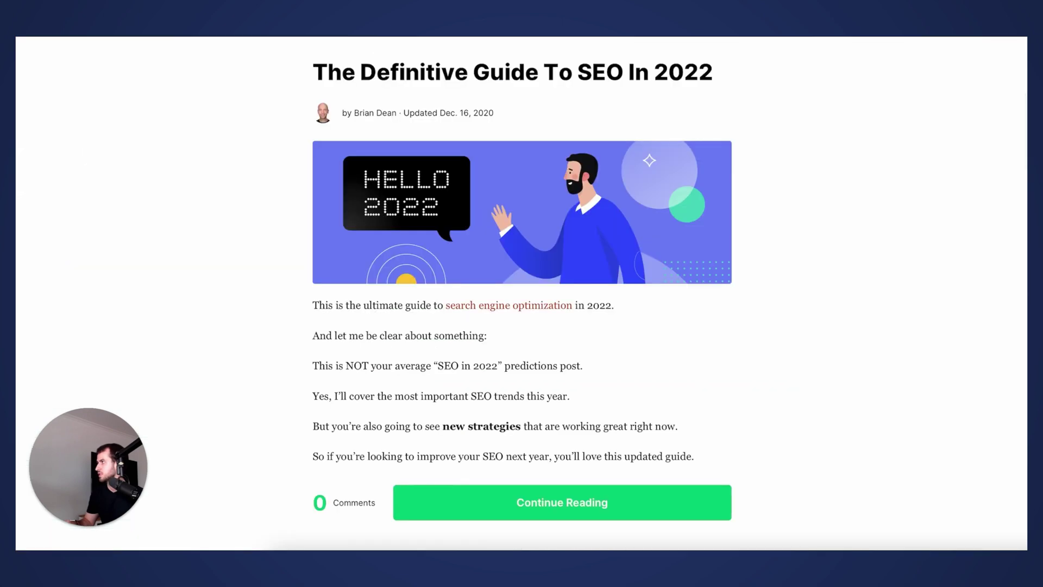
scroll(698, 364, down, 3)
scroll(698, 364, down, 1)
scroll(698, 367, up, 1)
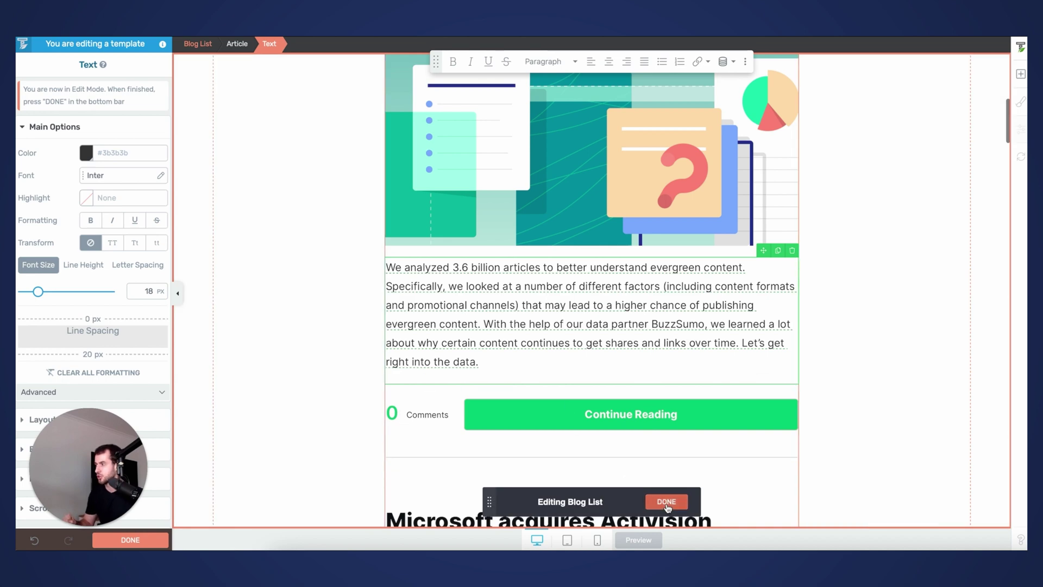
scroll(624, 473, up, 2)
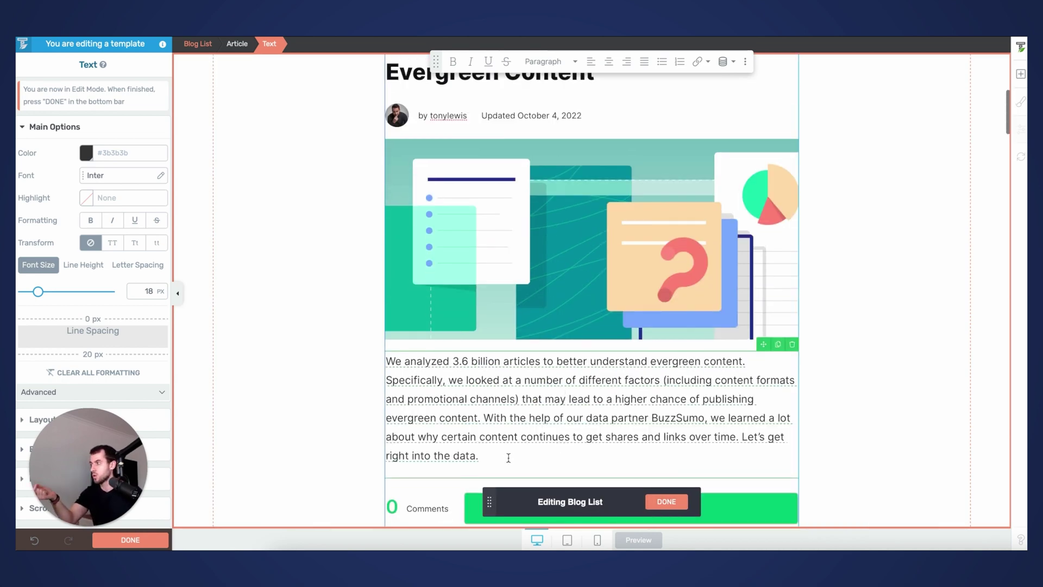
Step: Compare the excerpt text in the template's first post teaser with the separately spaced teaser paragraphs on the Backlinko page
scroll(508, 457, down, 1)
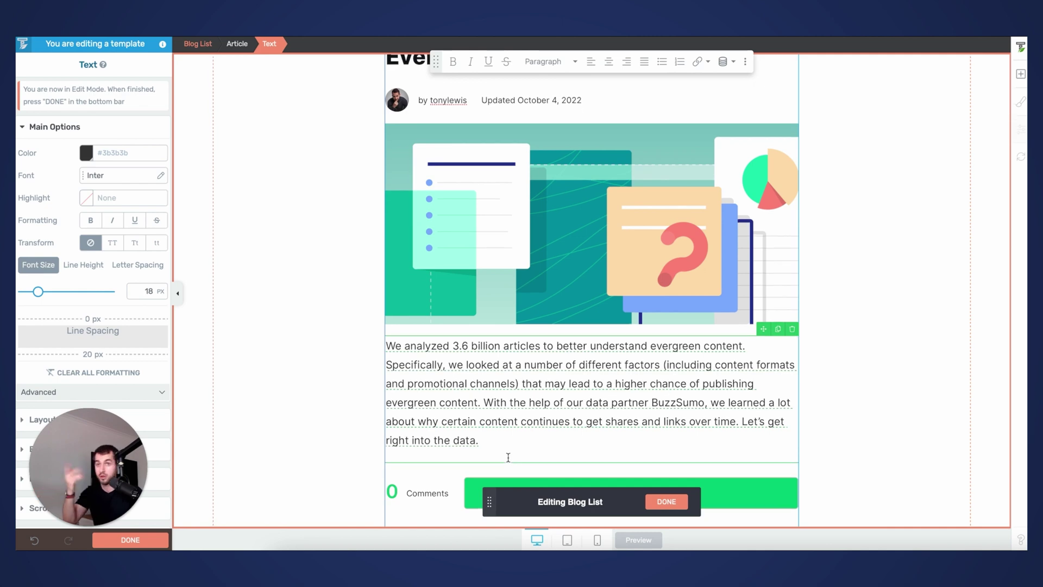
scroll(508, 457, down, 2)
scroll(508, 457, up, 1)
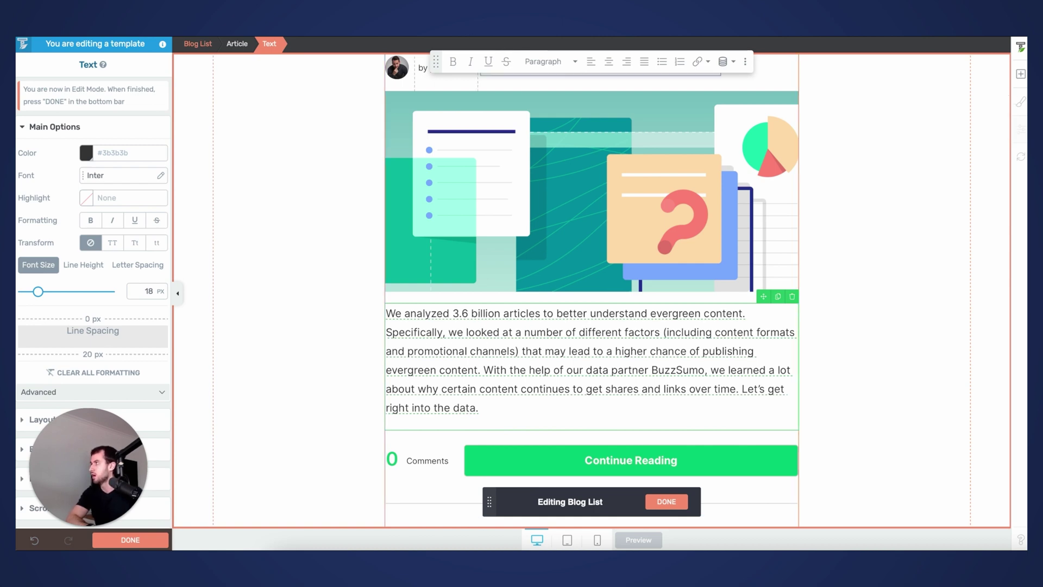
triple_click(417, 340)
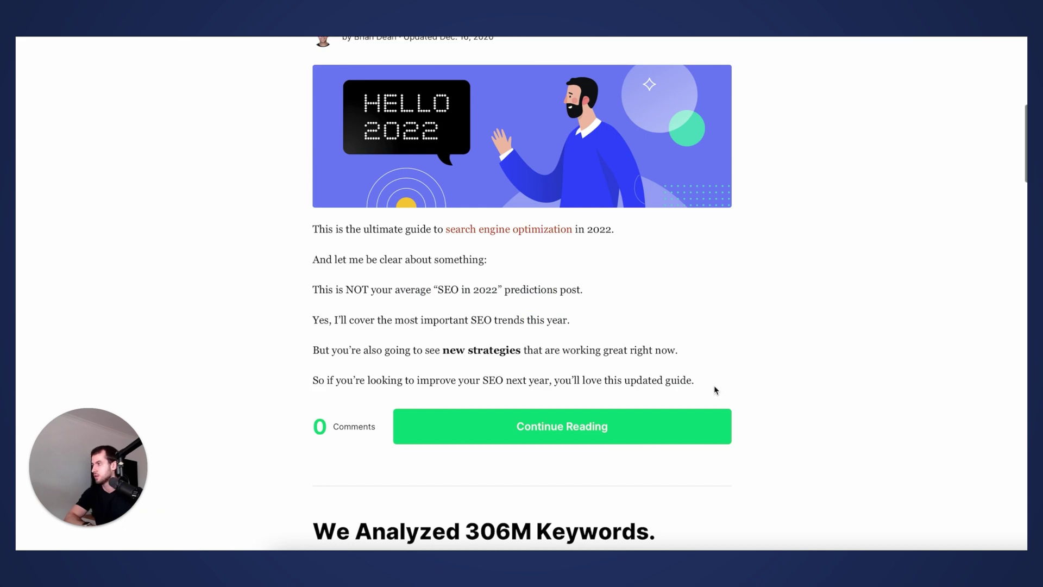
scroll(710, 386, down, 2)
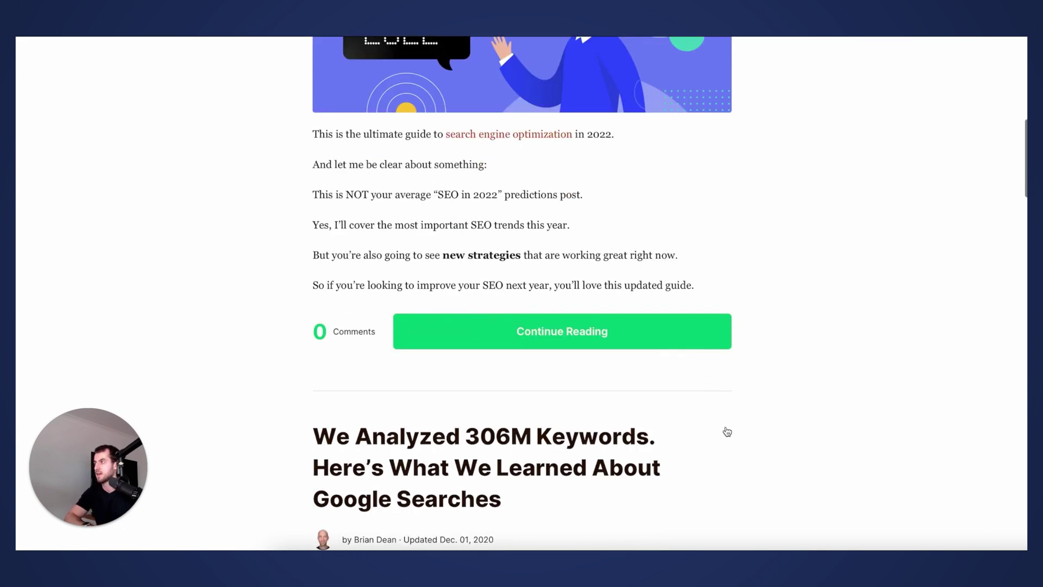
scroll(727, 431, up, 2)
drag(712, 398, 321, 245)
Step: Examine the type, label, name and default value of the Blog teaser content field in the WordPress custom field group
click(541, 95)
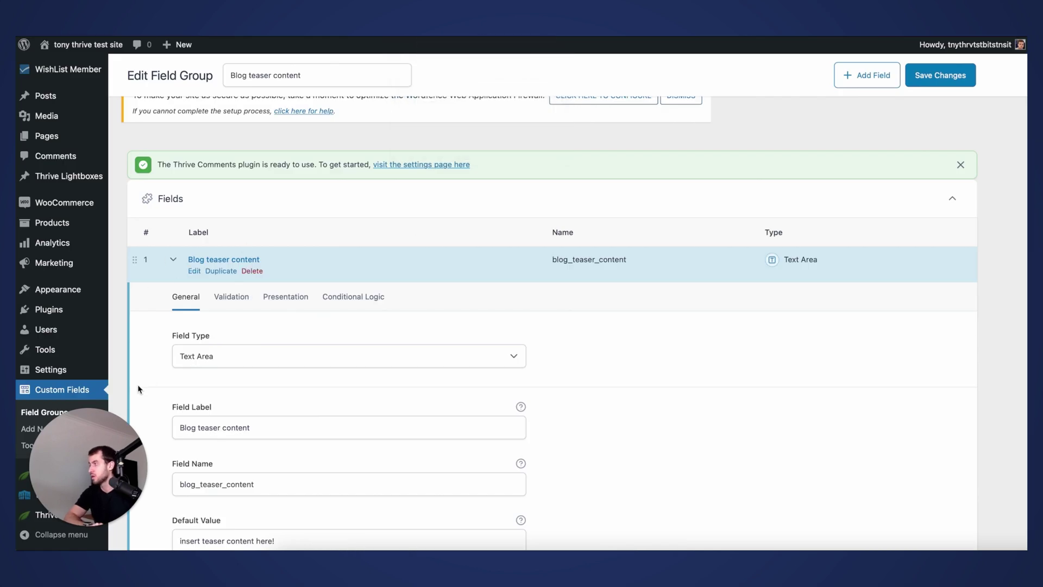
scroll(163, 378, down, 3)
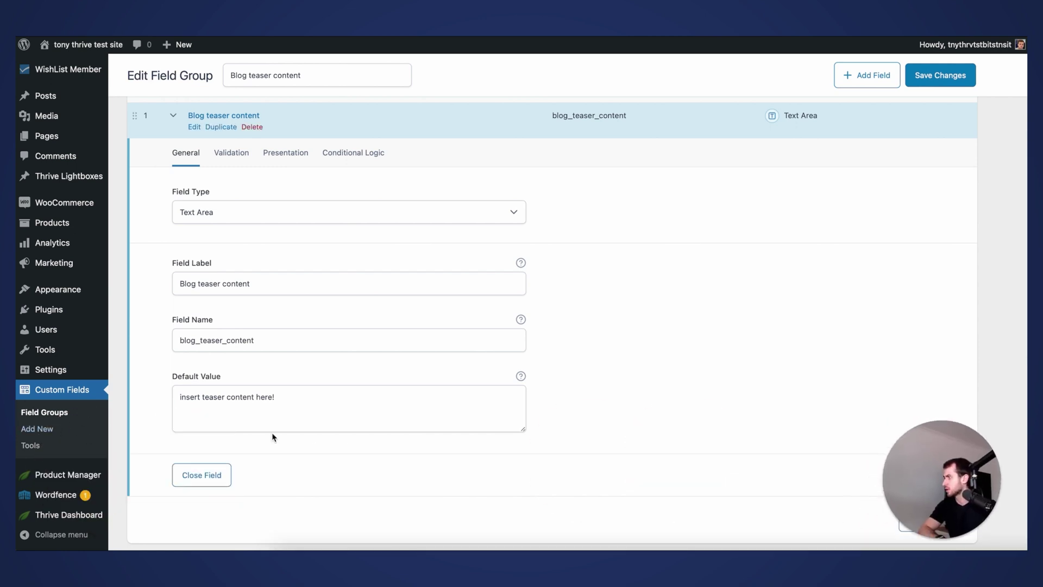
scroll(272, 433, up, 2)
scroll(205, 296, down, 1)
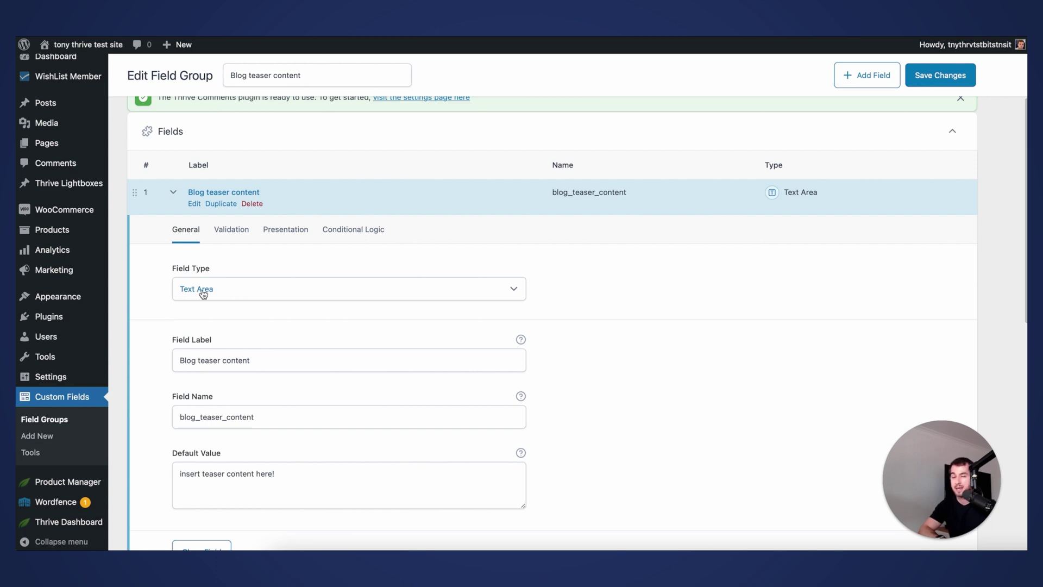
scroll(203, 294, down, 1)
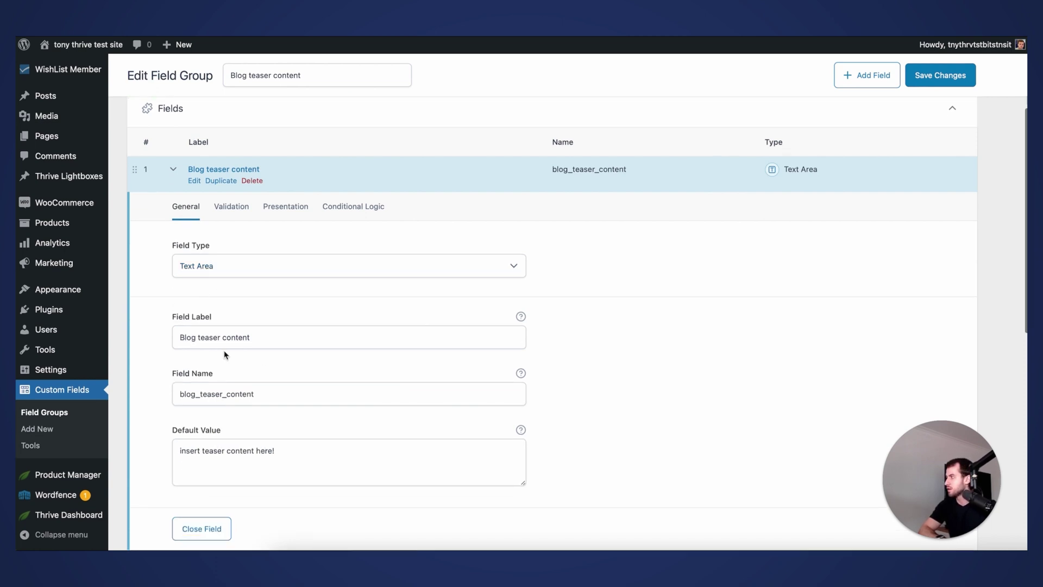
scroll(212, 356, down, 2)
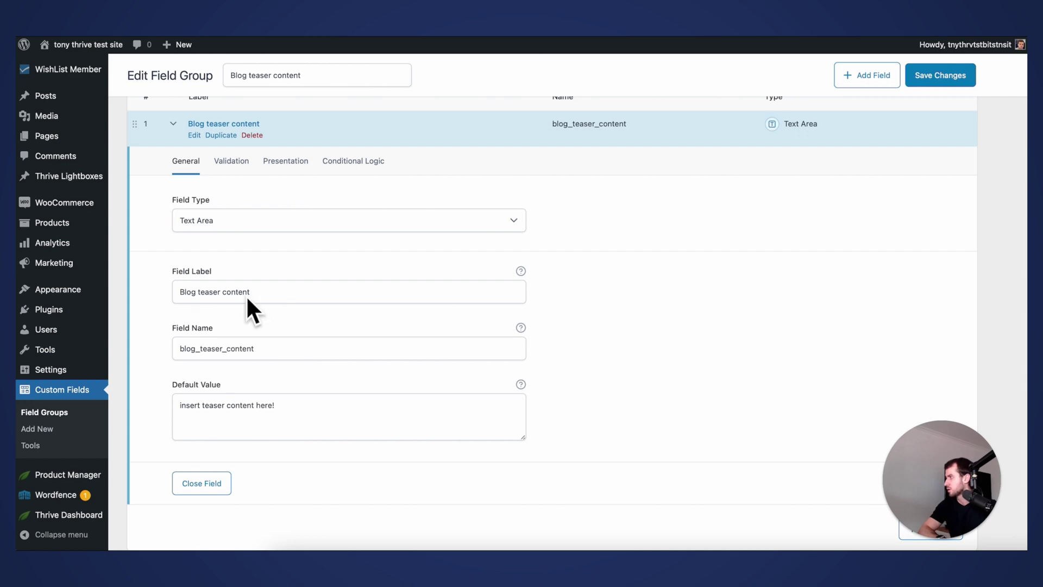
Step: Check the location rule of the Blog teaser content field group and save the group
scroll(318, 338, up, 5)
scroll(315, 381, down, 8)
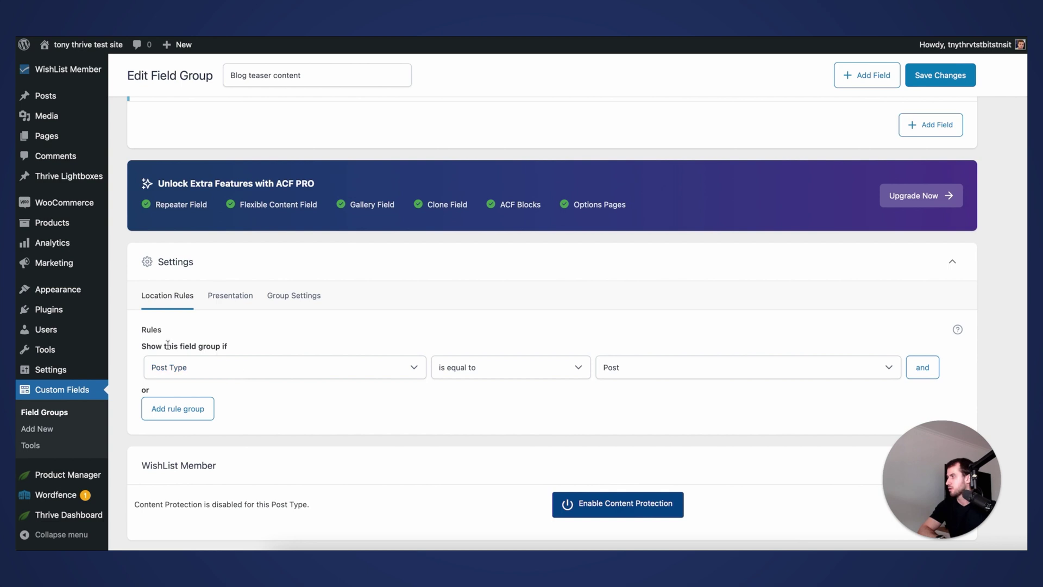
scroll(891, 111, up, 1)
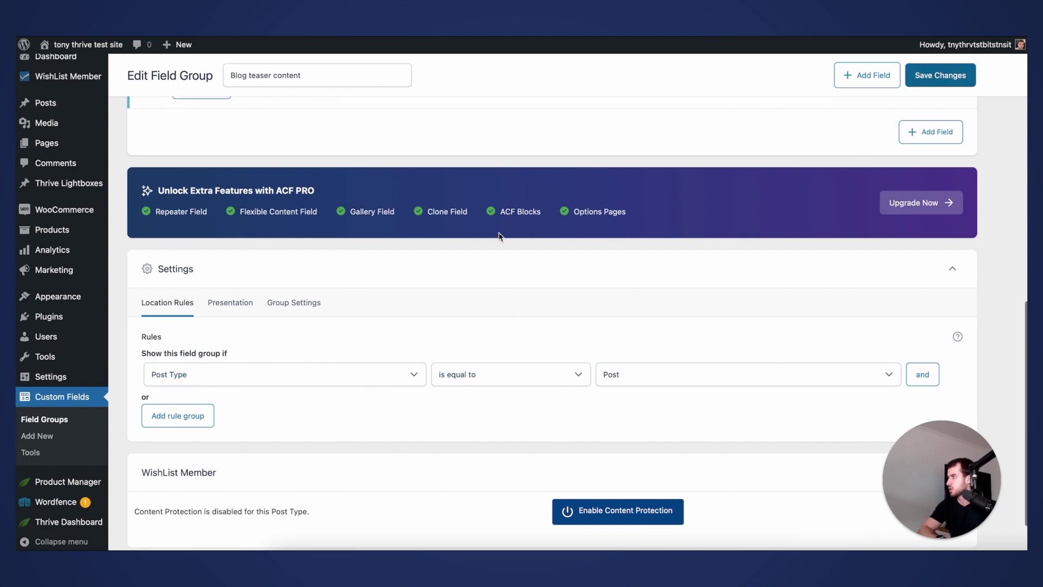
scroll(385, 255, up, 3)
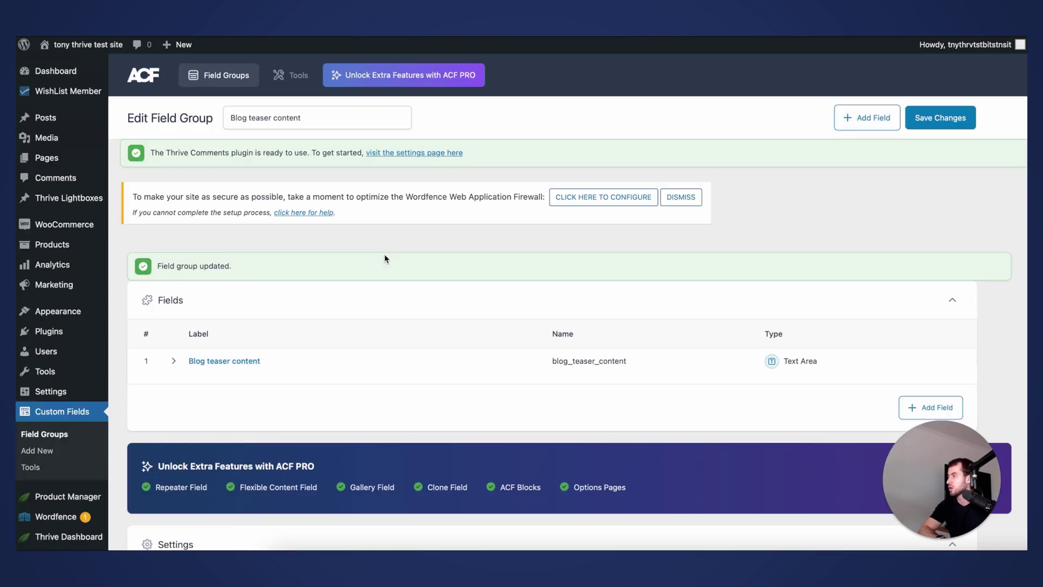
Step: Examine the Blog teaser content field in the evergreen content post, and compare the template's excerpt with the Backlinko teaser
mouse_move(67, 126)
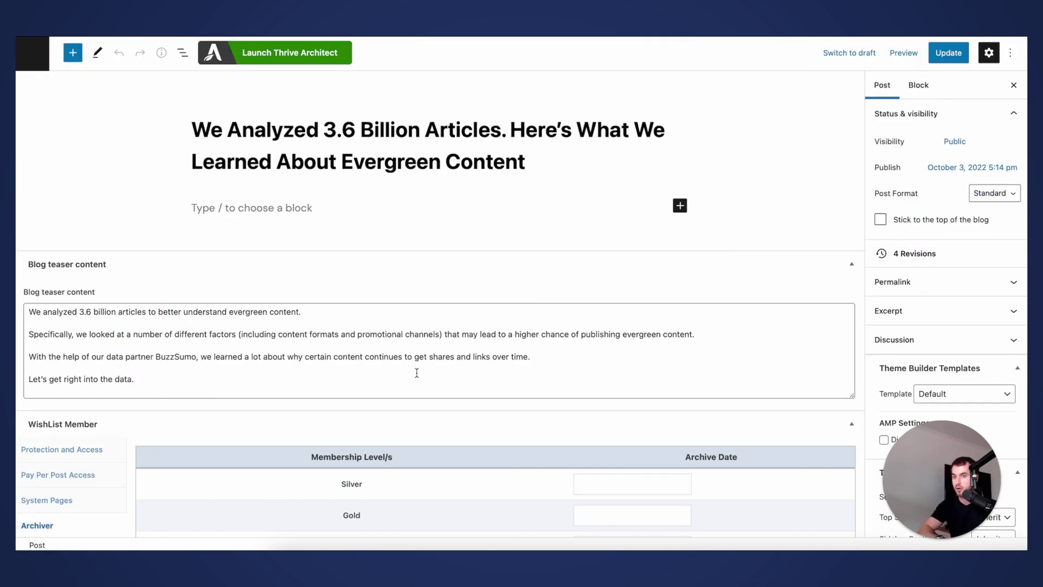
scroll(417, 376, down, 3)
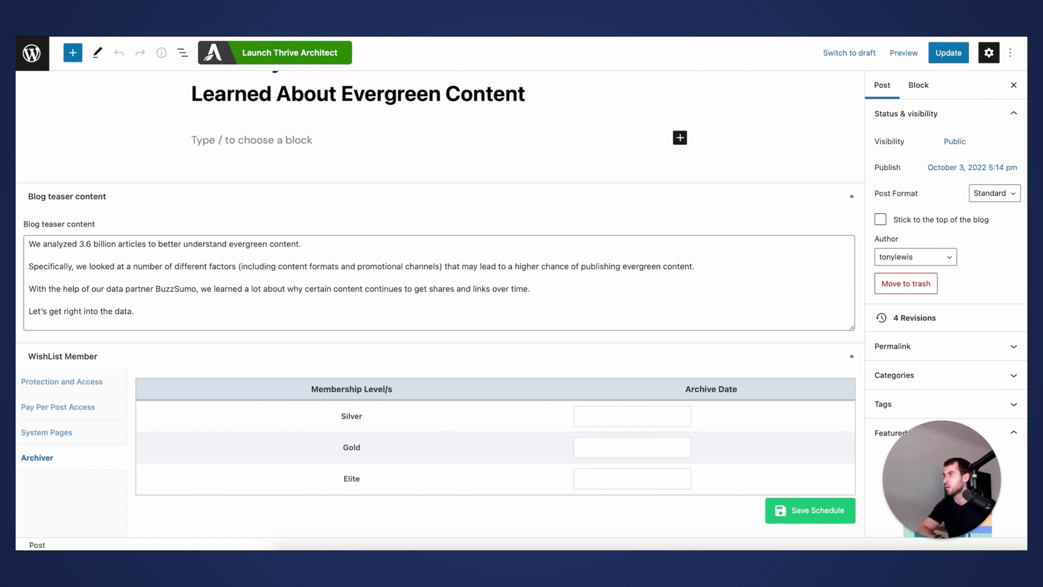
scroll(691, 37, up, 2)
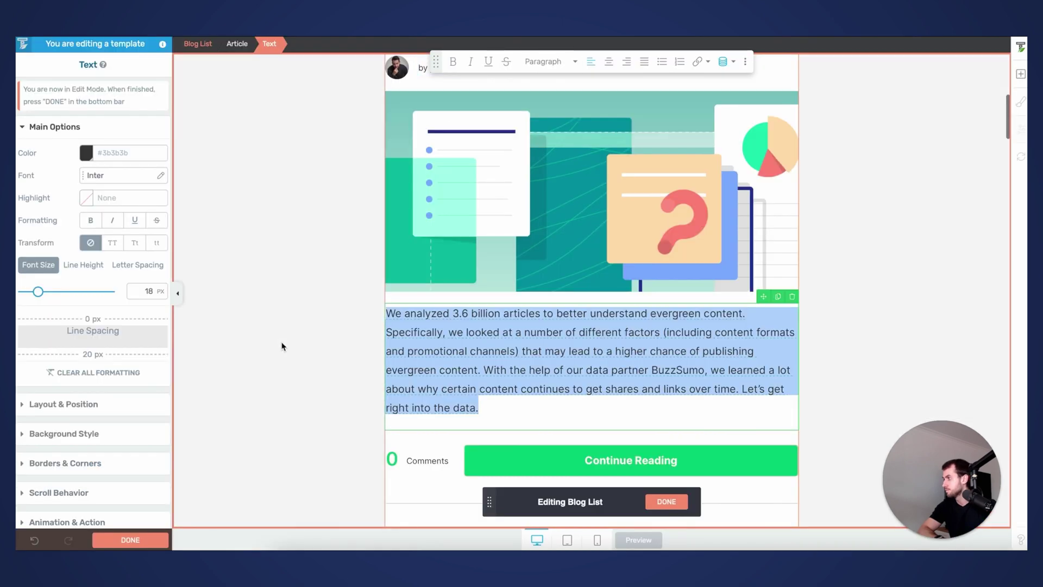
scroll(435, 348, up, 1)
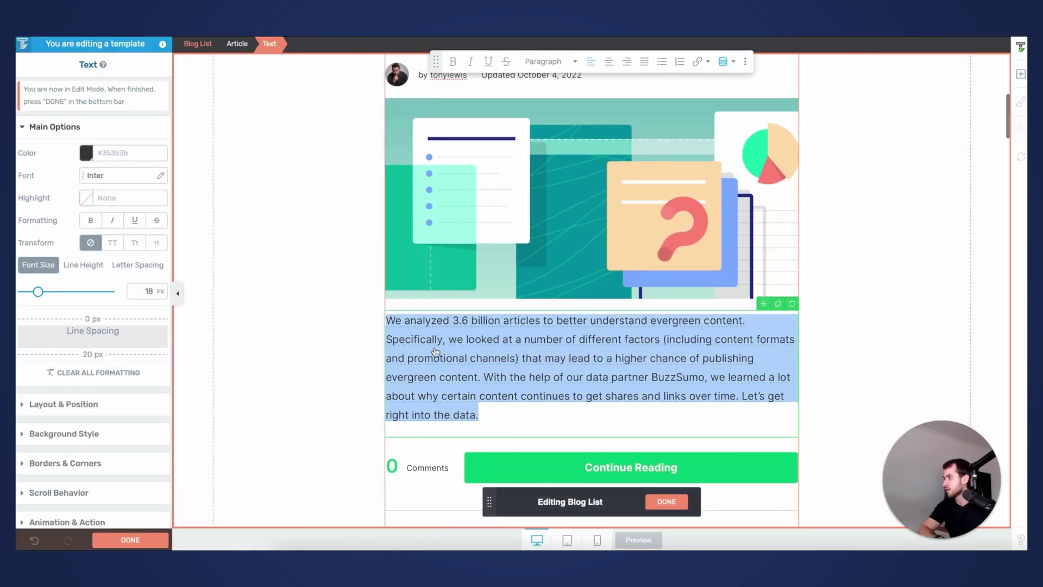
scroll(435, 348, down, 1)
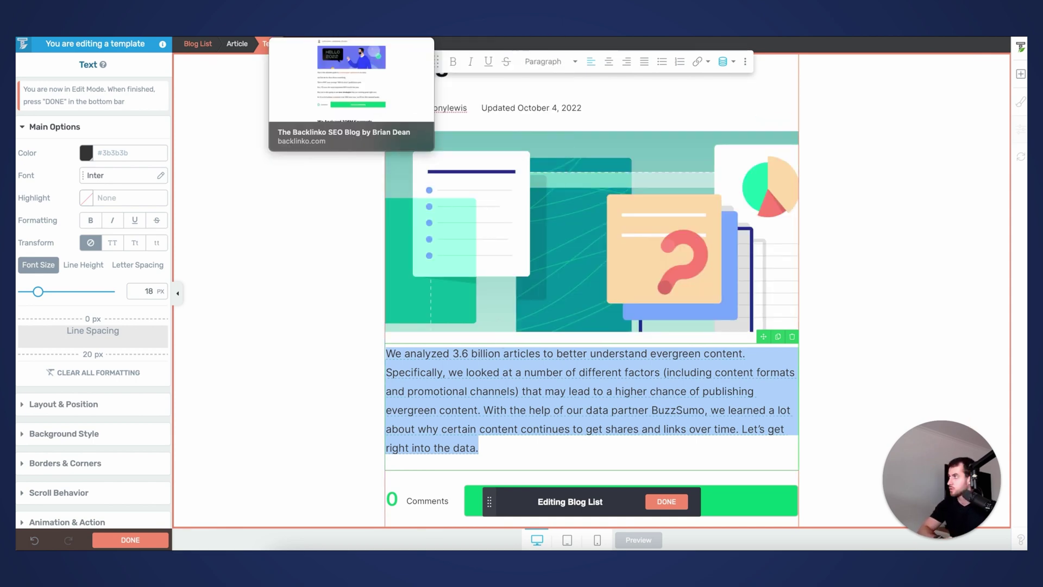
click(402, 34)
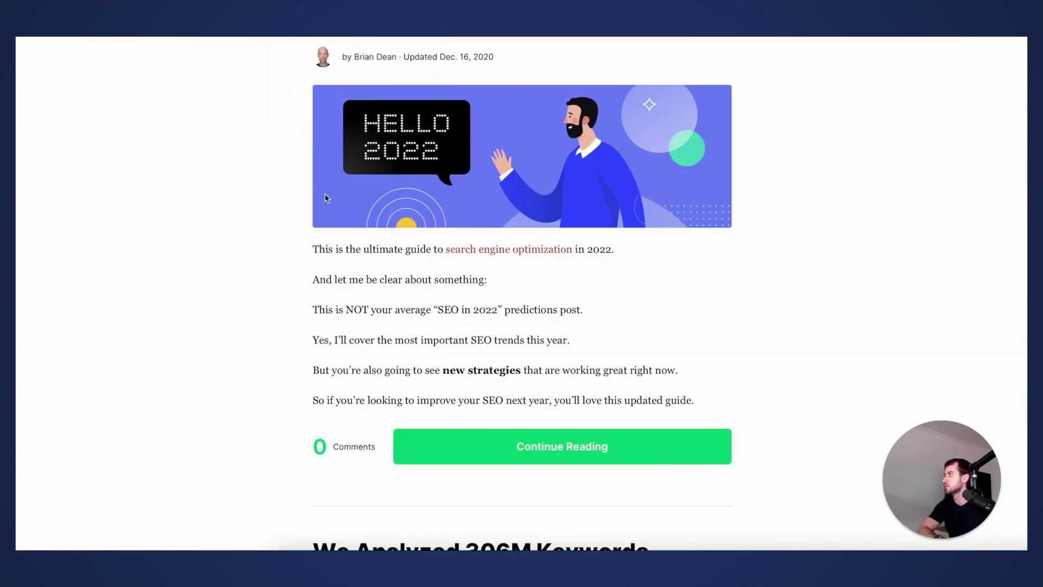
click(467, 33)
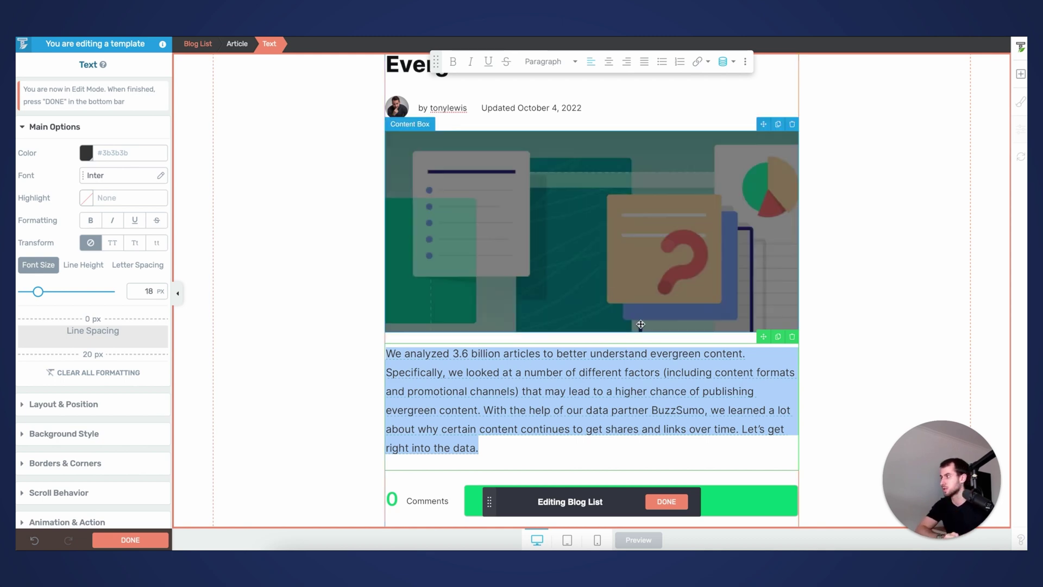
Step: Replace the post excerpt below the featured image with a new text element
click(792, 337)
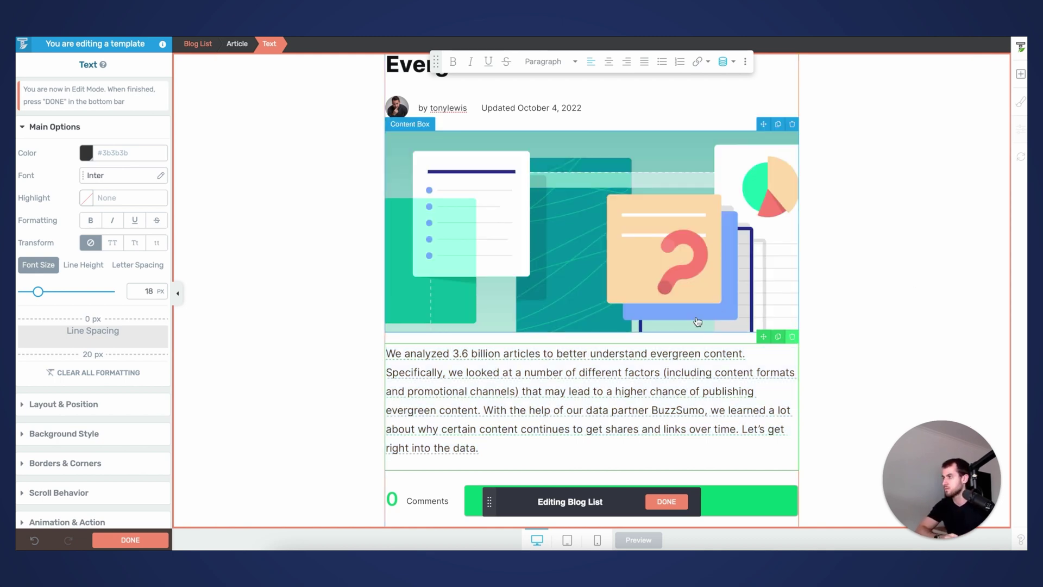
click(1021, 74)
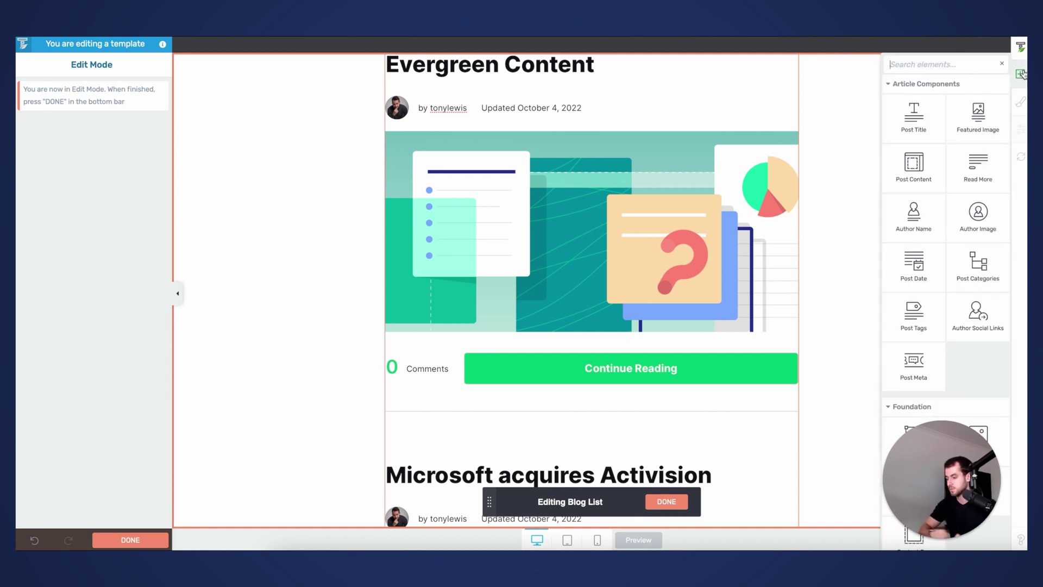
text(text)
drag(924, 136, 551, 346)
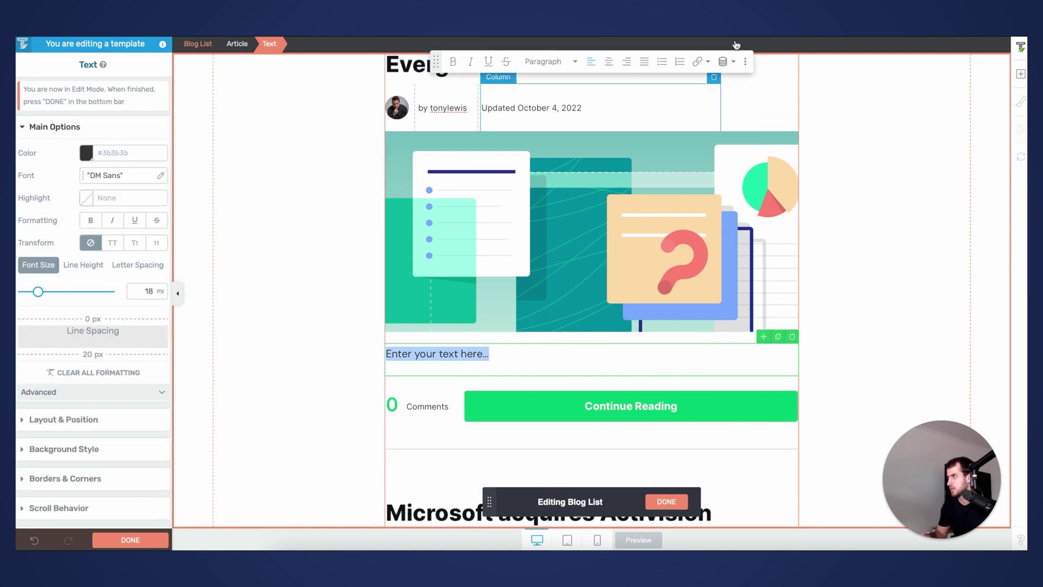
Step: Replace the placeholder text with dynamic text from Custom fields, using the Blog teaser content field, and check the teaser paragraphs
click(723, 61)
click(681, 104)
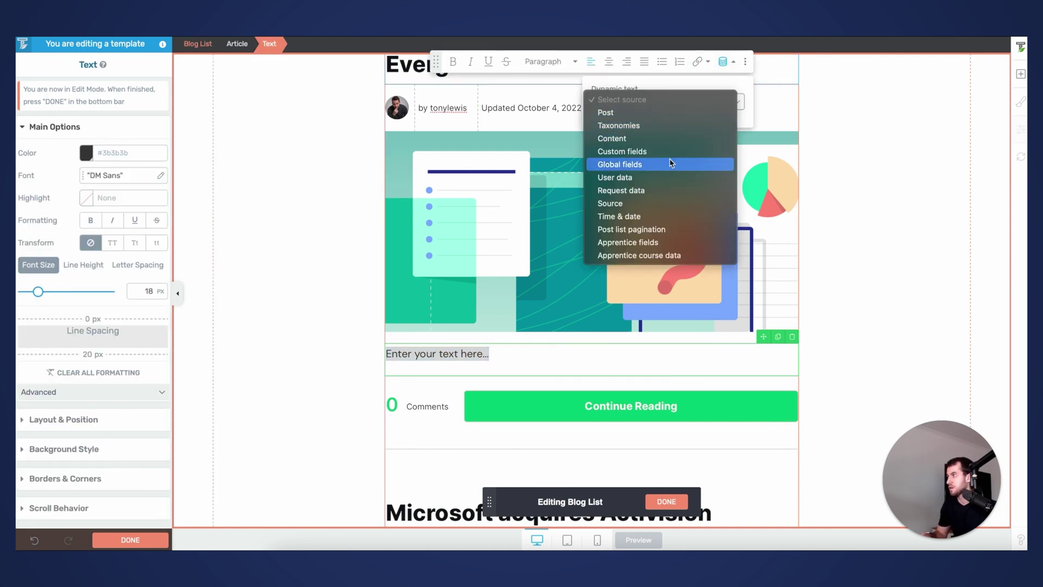
click(652, 150)
click(615, 136)
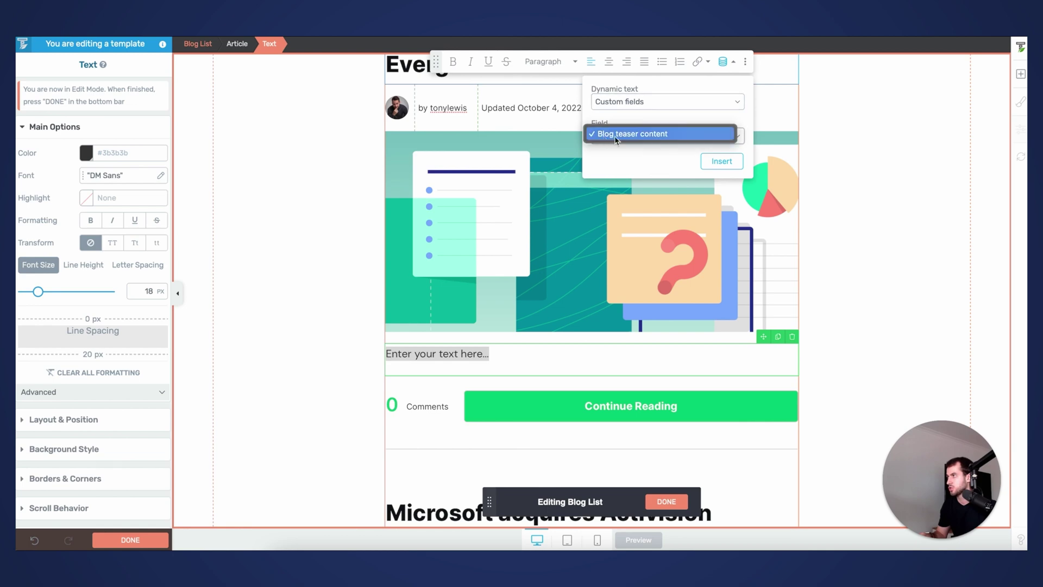
click(630, 160)
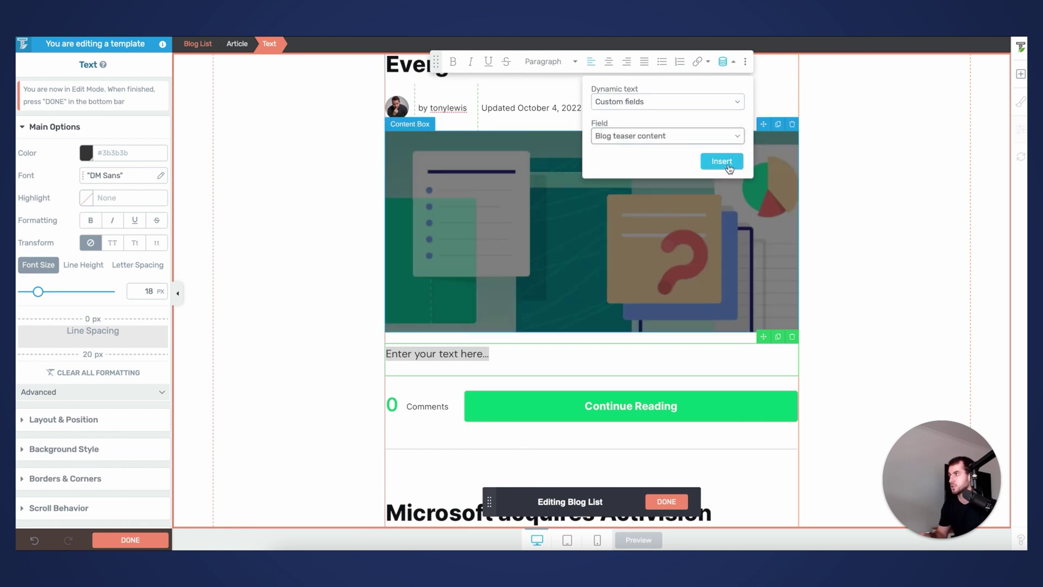
click(722, 161)
scroll(732, 448, down, 6)
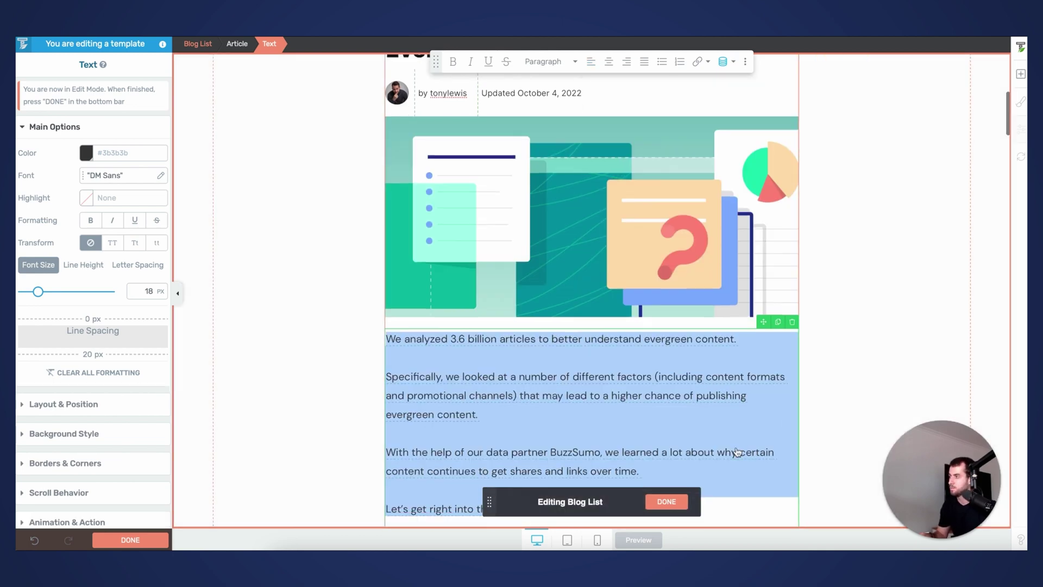
scroll(732, 448, up, 6)
scroll(733, 448, down, 1)
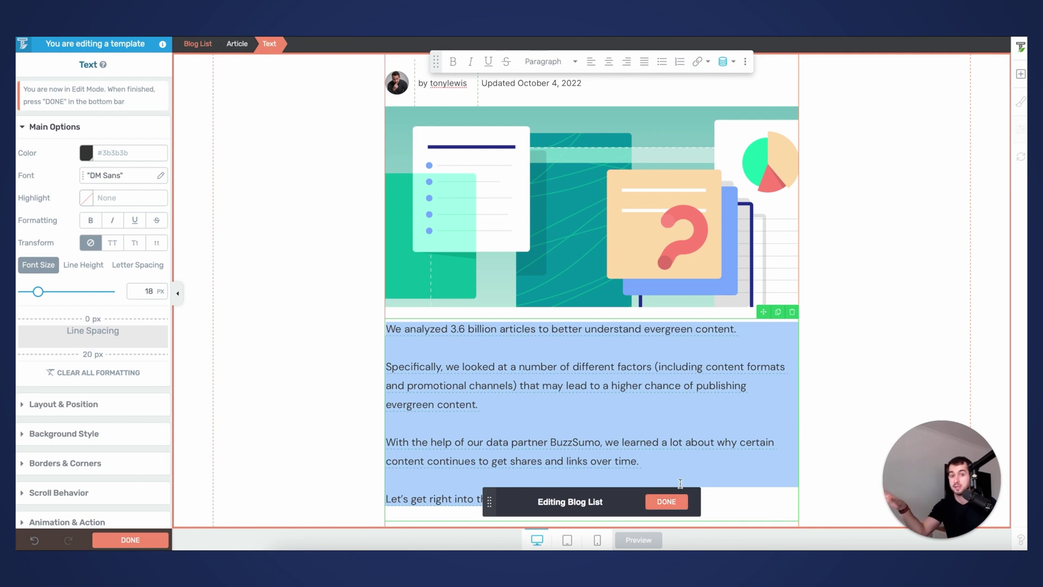
Step: Finish editing the Blog List design and look over the template from the header to the first post teaser
click(666, 501)
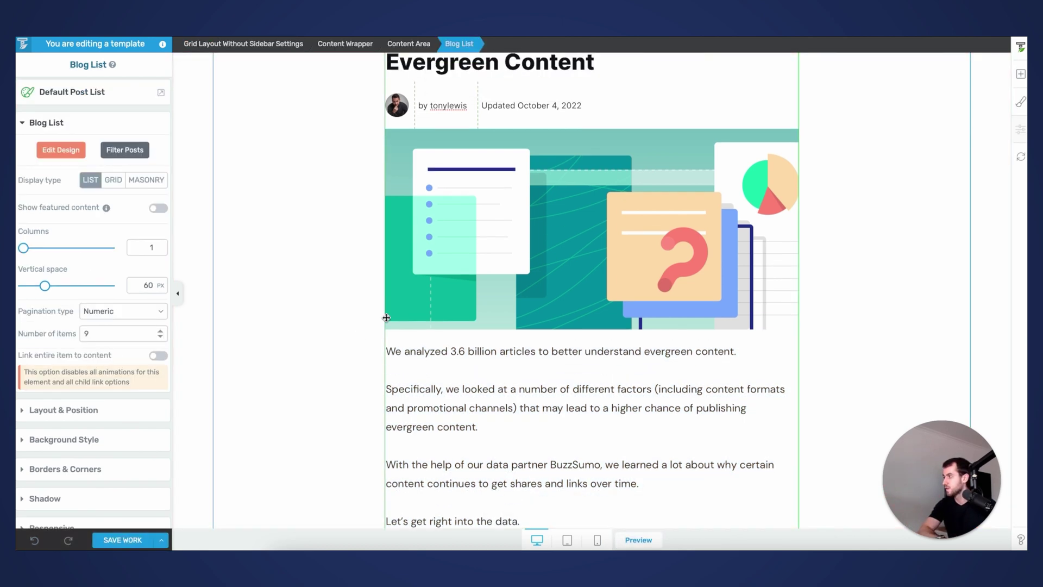
scroll(489, 326, up, 5)
scroll(387, 318, up, 2)
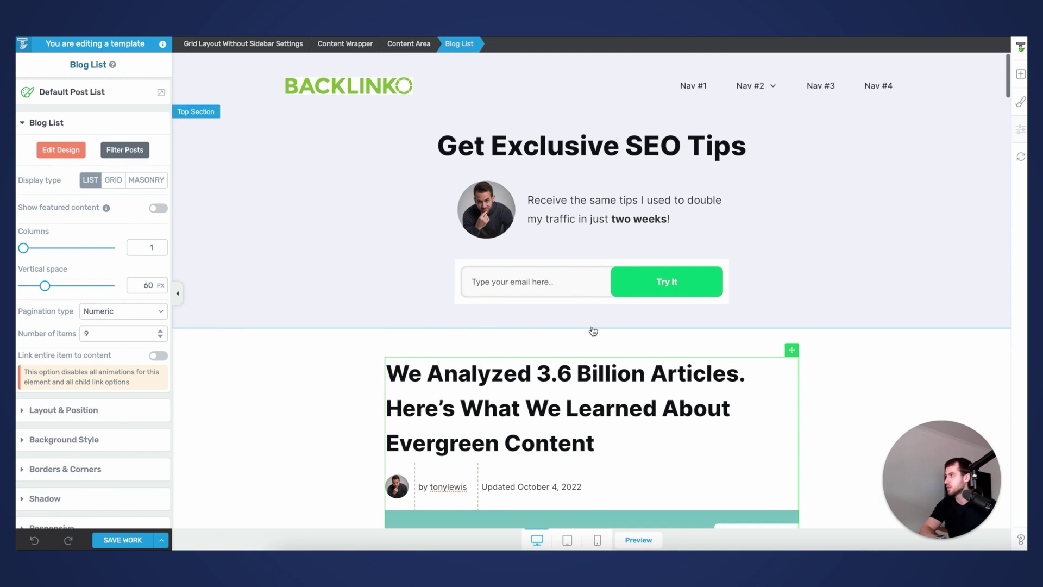
scroll(591, 333, down, 8)
scroll(431, 377, down, 3)
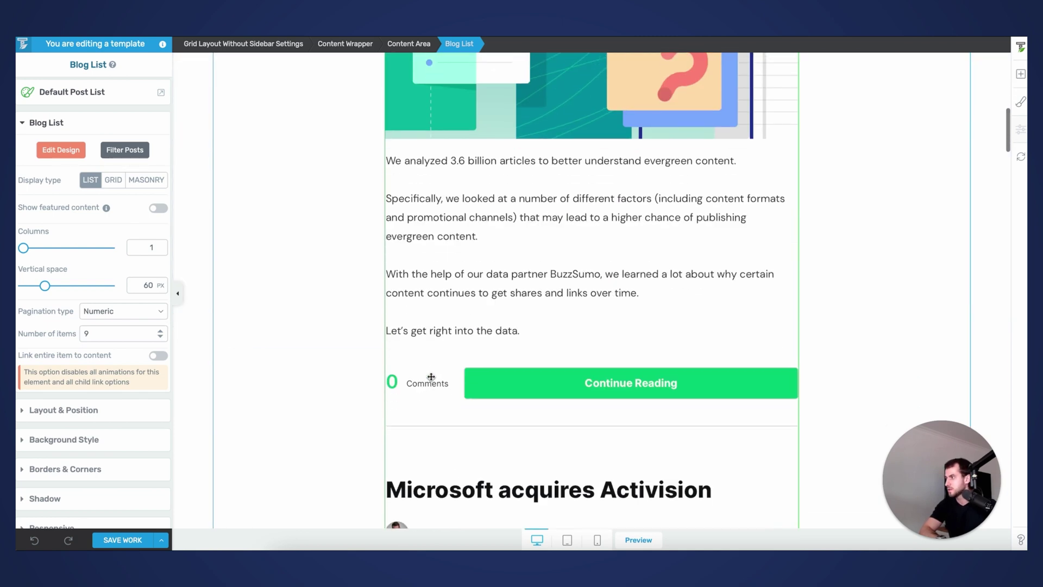
scroll(431, 377, up, 10)
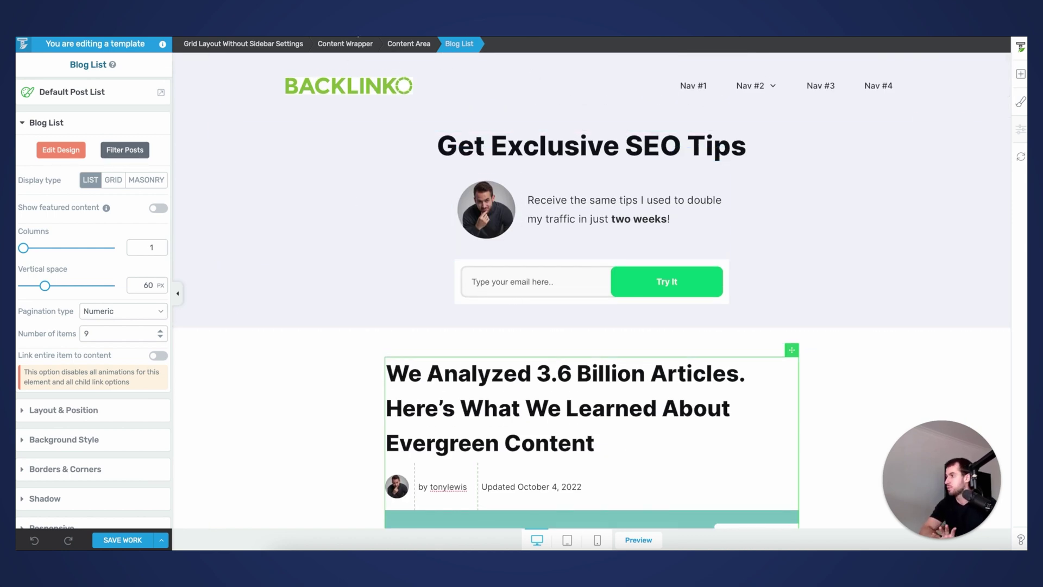
Step: View the Backlinko homepage in responsive design mode, narrowing the viewport to 1024 × 667
click(326, 30)
scroll(416, 337, up, 5)
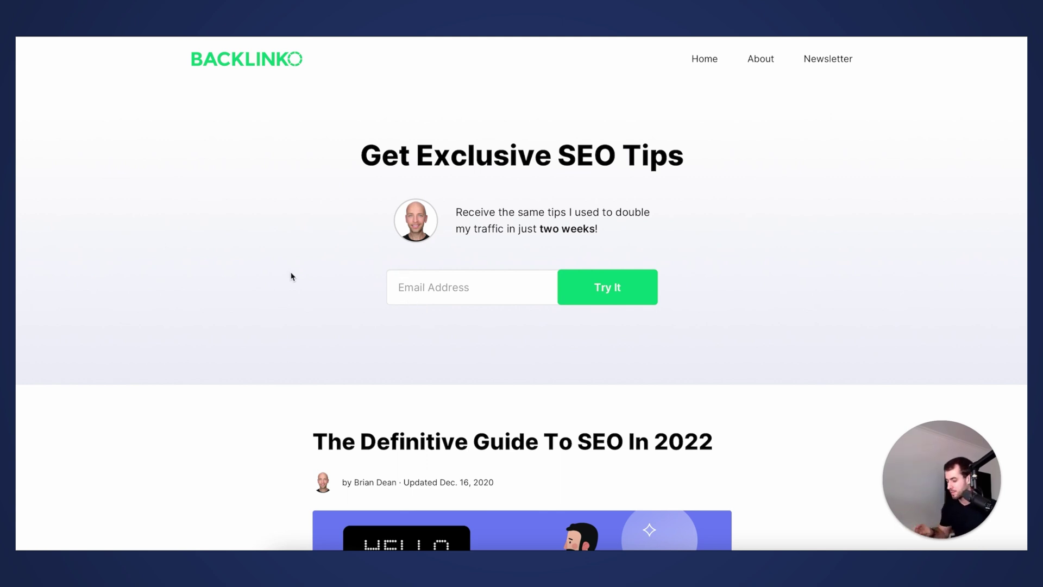
key(alt+super+r)
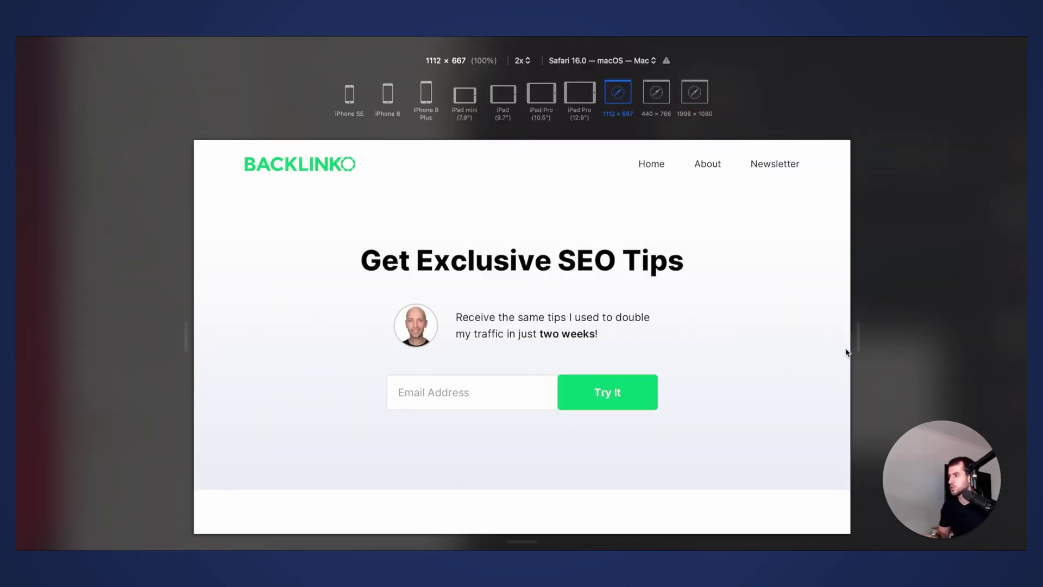
drag(852, 343, 825, 344)
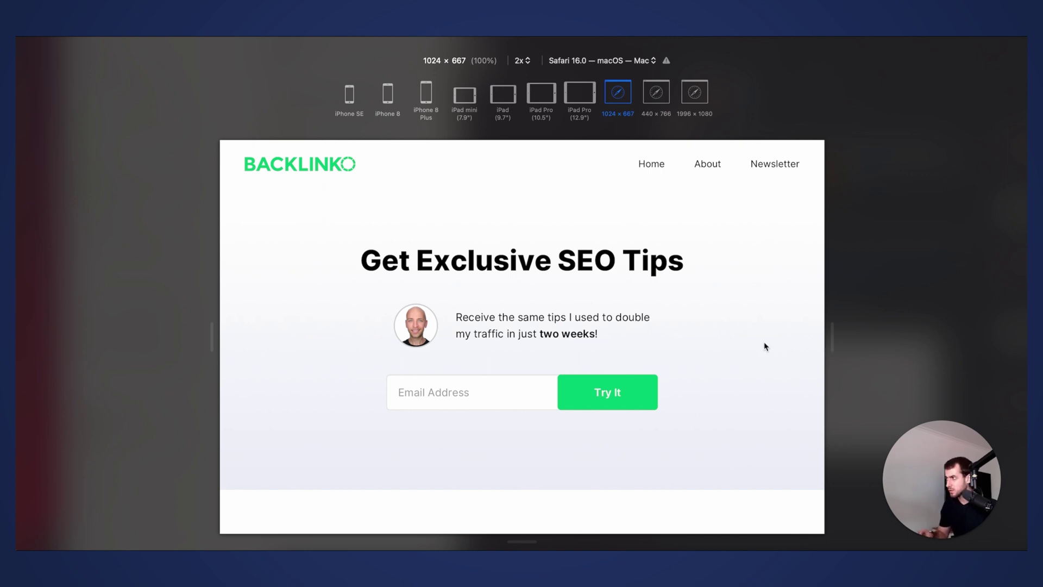
scroll(745, 350, down, 1)
scroll(744, 350, down, 3)
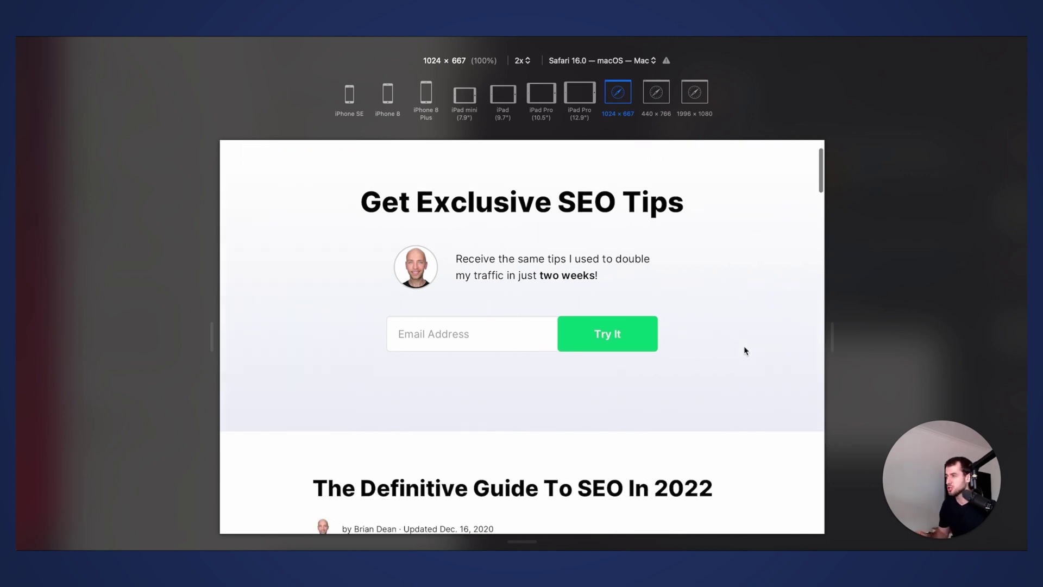
Step: Examine the Backlinko homepage from the header to the first post teaser at 1024 × 667, and leave responsive design mode
scroll(744, 350, up, 4)
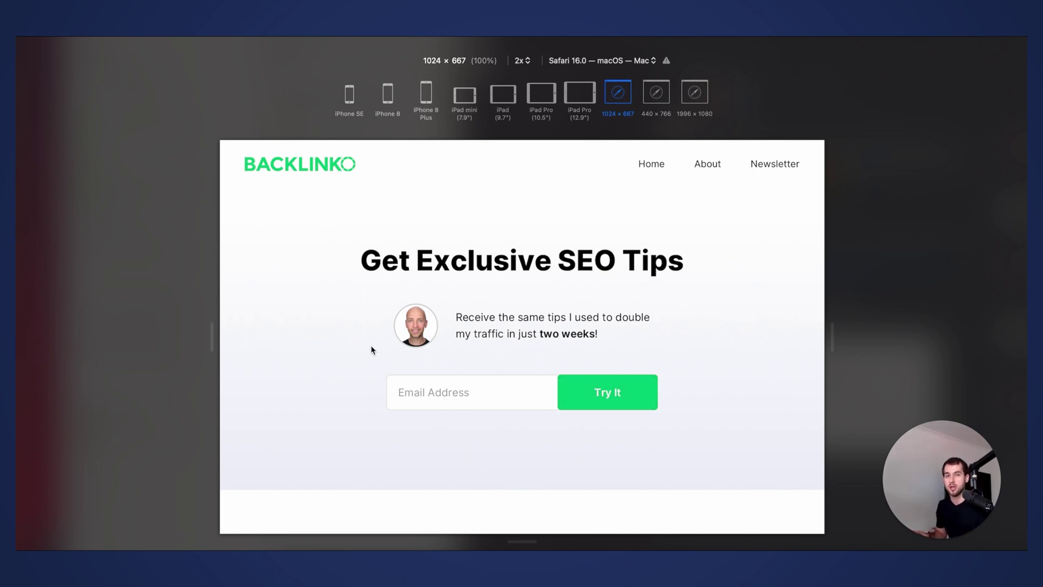
scroll(372, 348, down, 5)
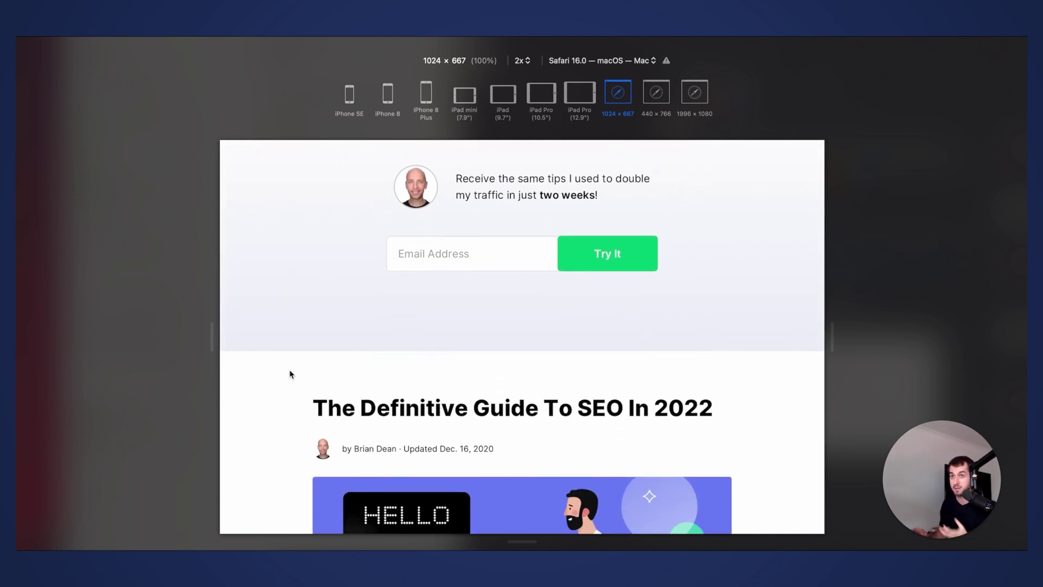
scroll(290, 374, down, 3)
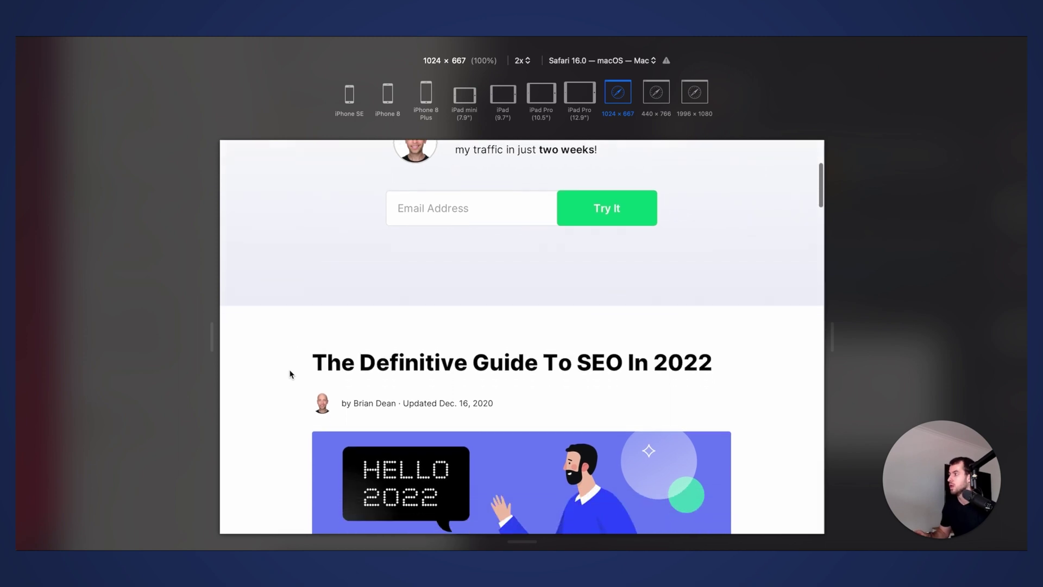
scroll(290, 375, down, 2)
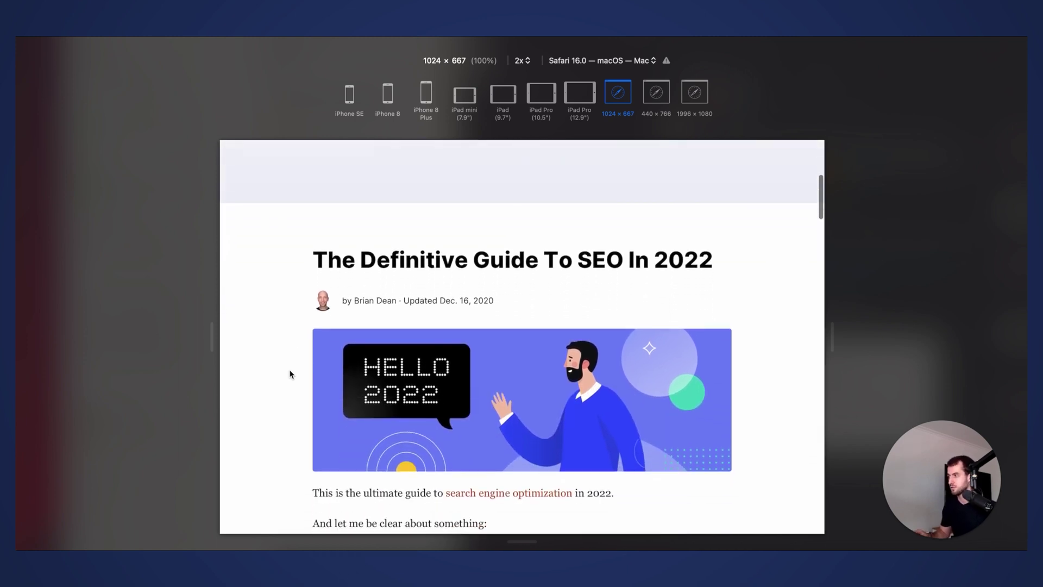
scroll(290, 374, down, 3)
scroll(290, 375, up, 8)
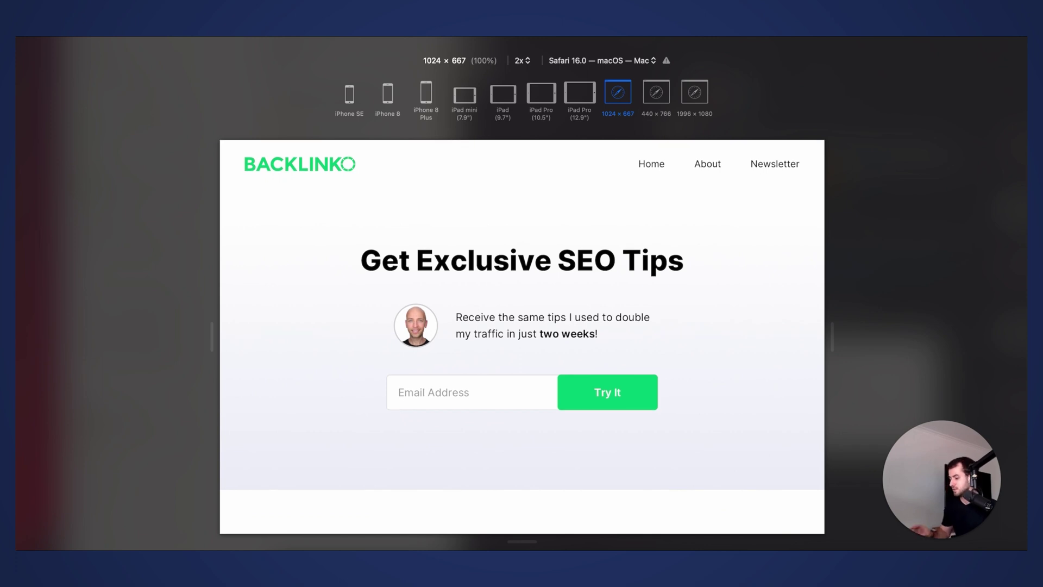
key(super+alt+r)
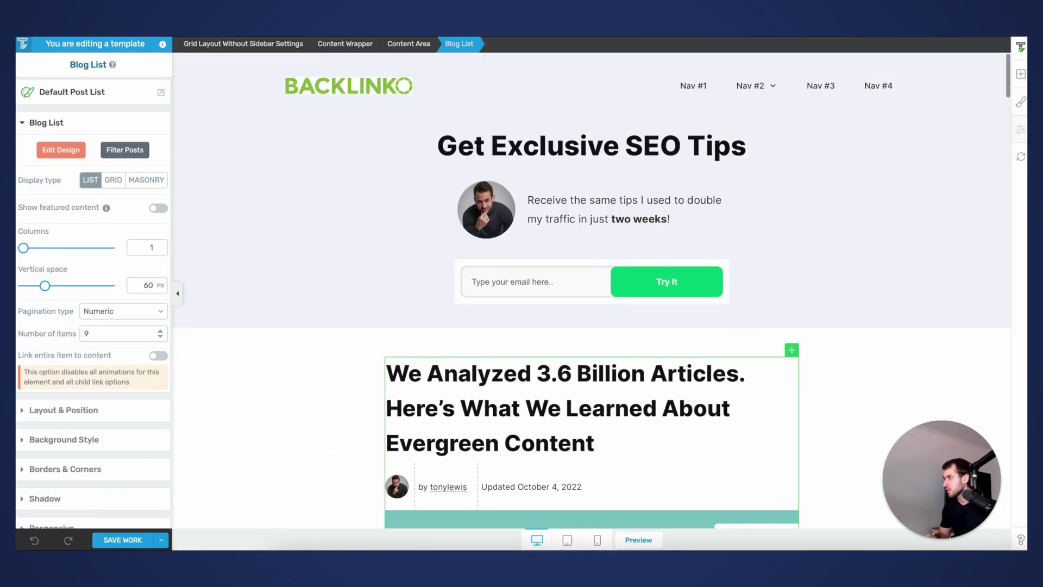
Step: Select the template's top section and content area while looking over the opt-in section and the first post
click(303, 245)
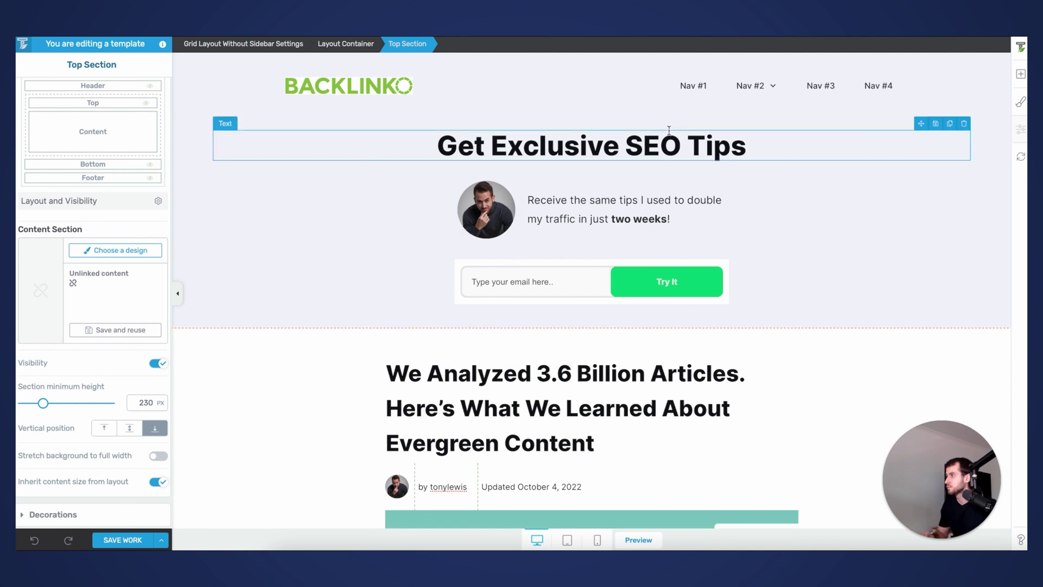
scroll(427, 275, down, 1)
scroll(428, 275, down, 1)
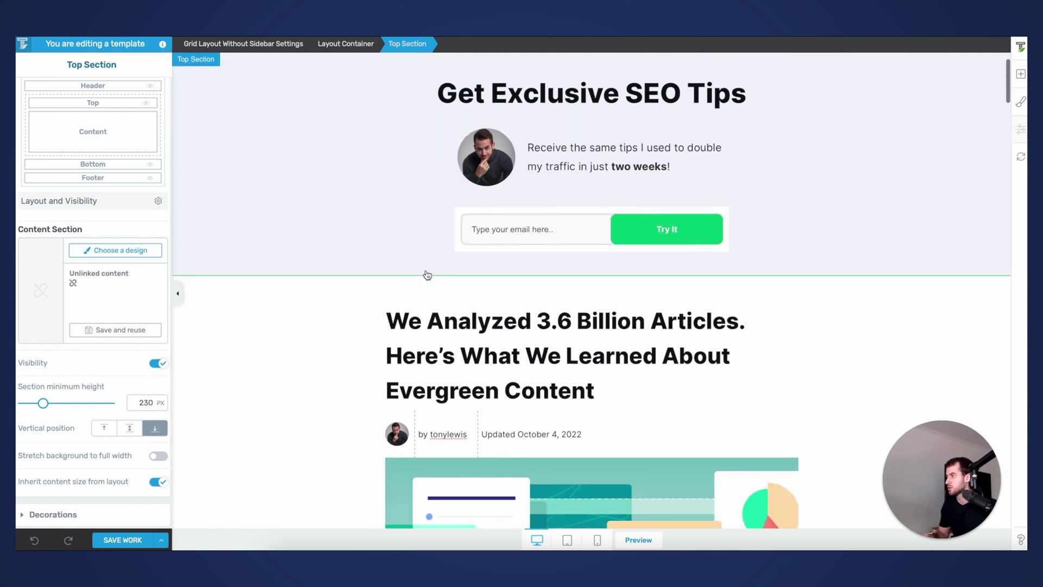
scroll(487, 357, up, 2)
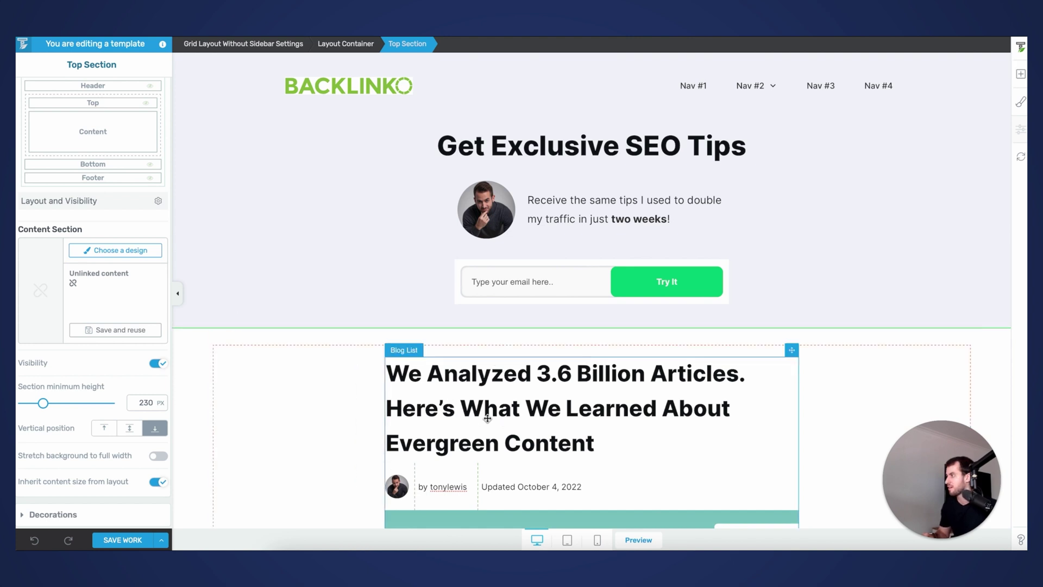
click(309, 404)
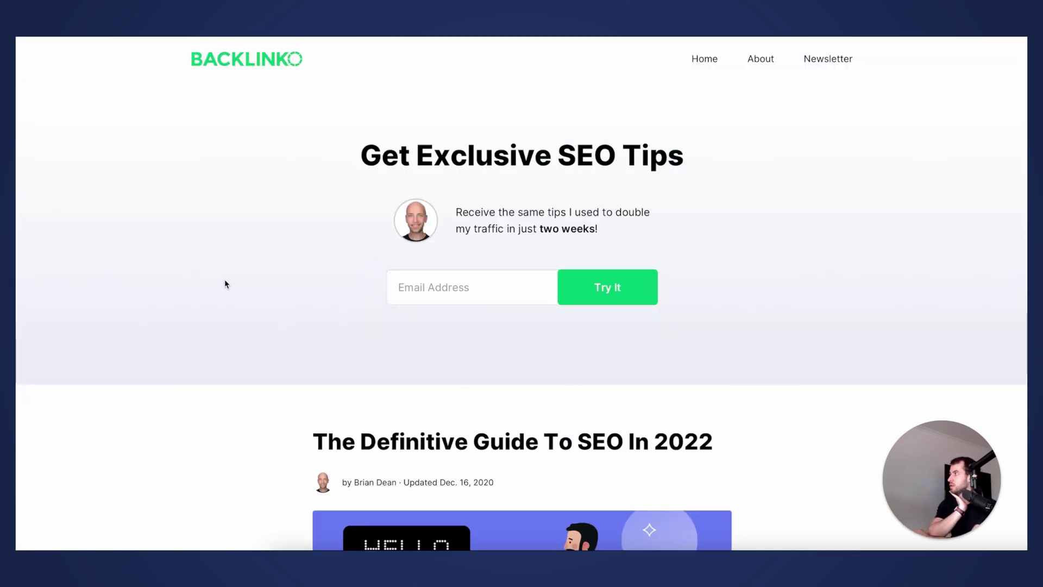
Step: Look through the post teasers on the Backlinko homepage down to the Newer posts and Older posts pagination
scroll(226, 283, down, 5)
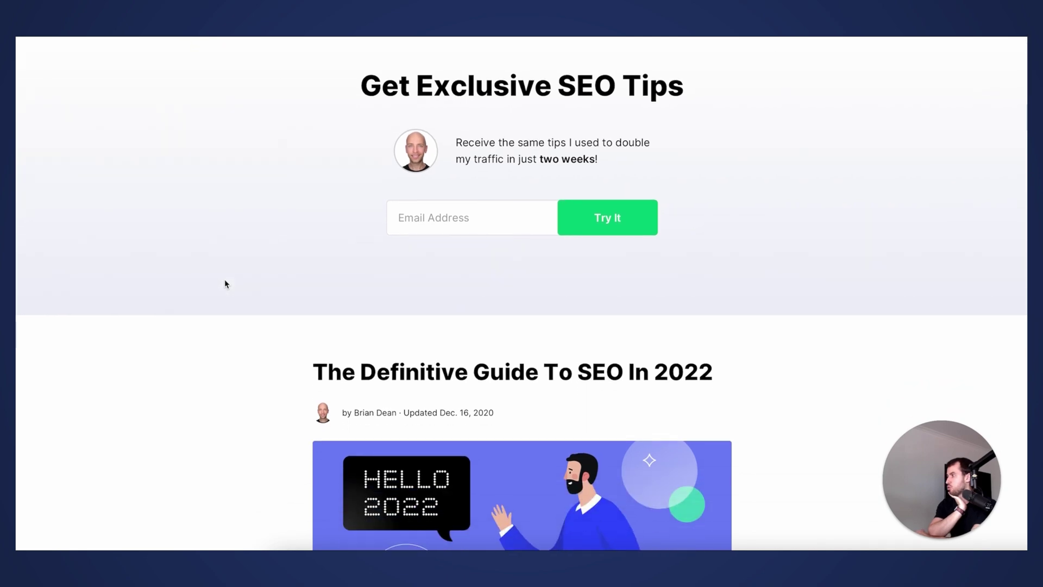
scroll(227, 284, down, 8)
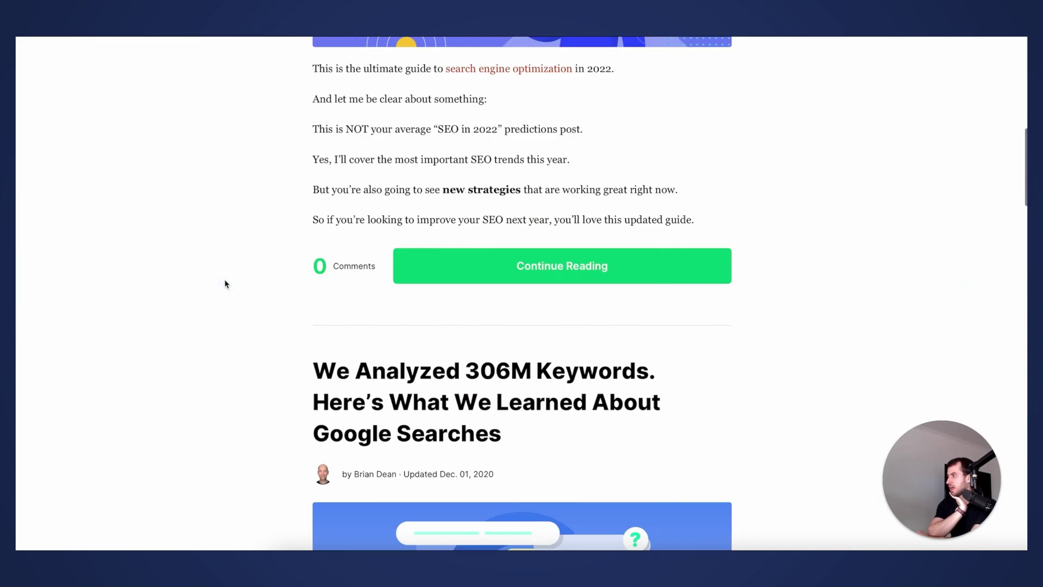
scroll(226, 284, down, 6)
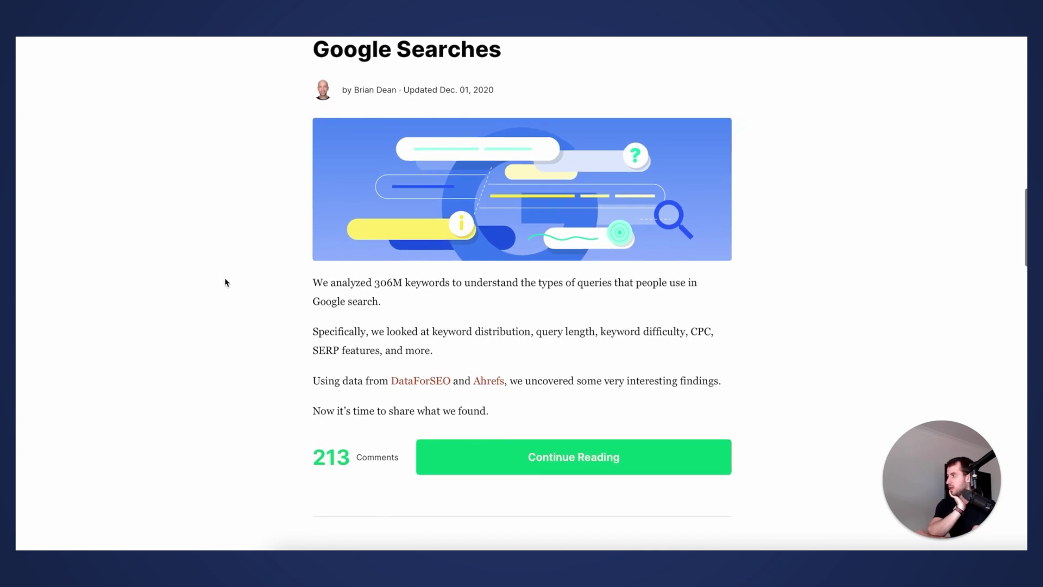
scroll(227, 283, down, 8)
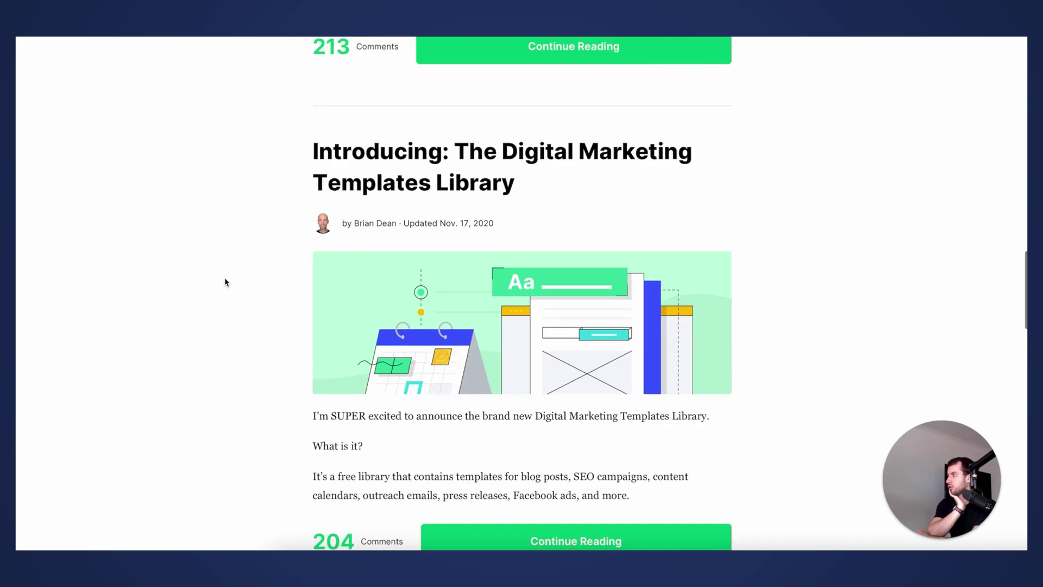
scroll(227, 282, down, 1)
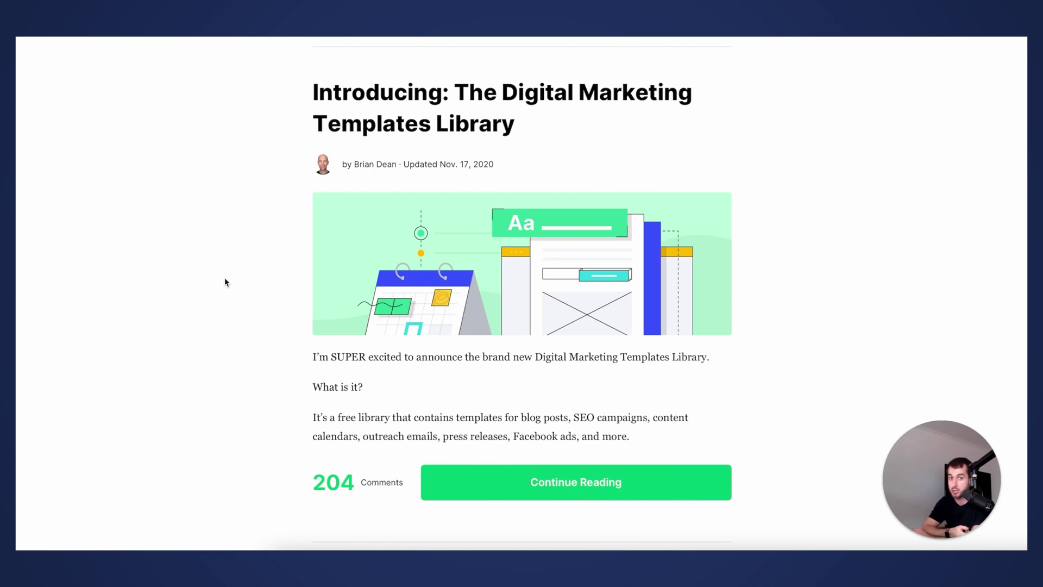
scroll(225, 281, down, 8)
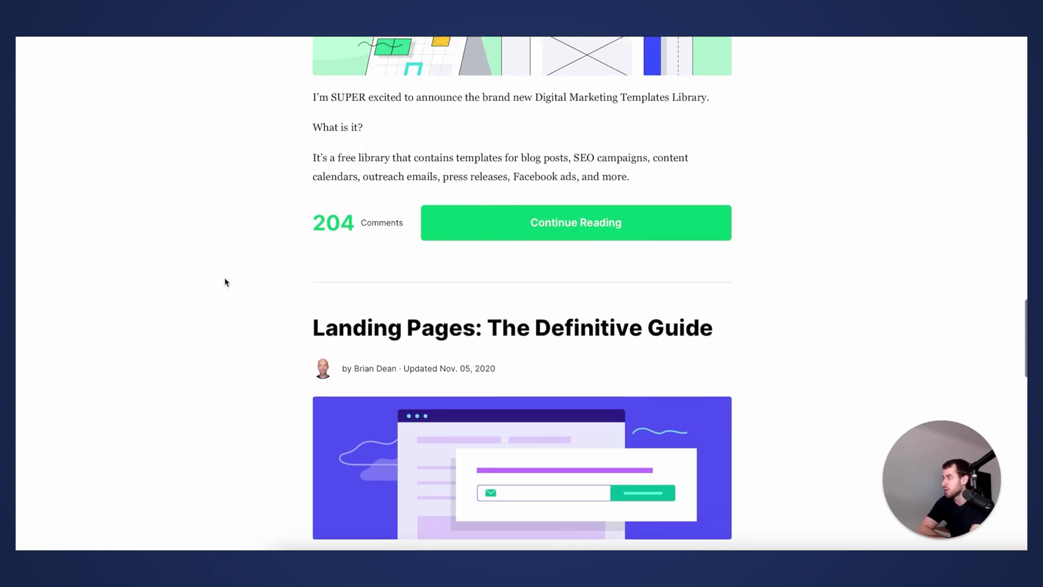
scroll(226, 282, down, 15)
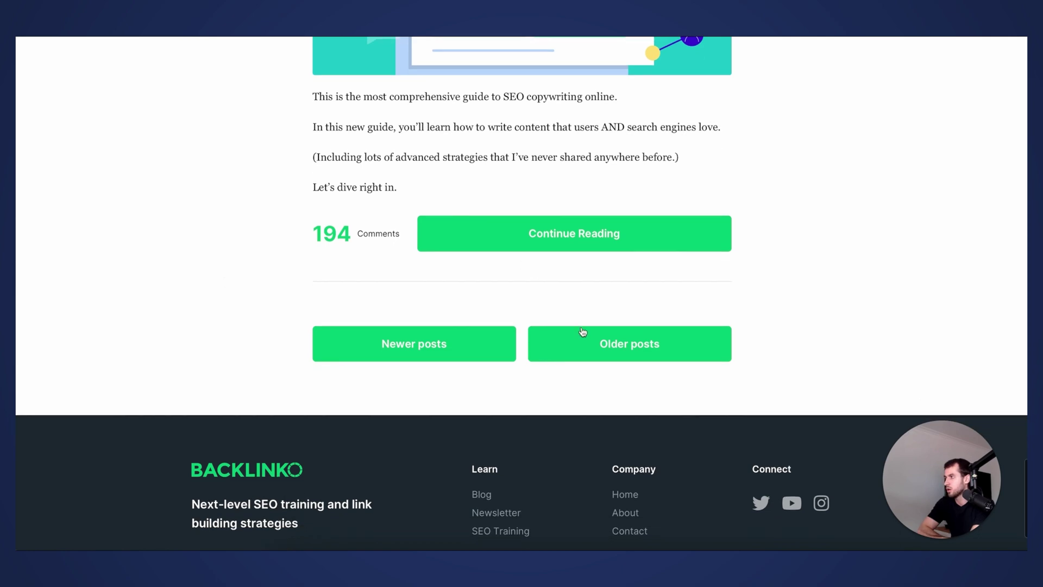
Step: Page through two further pages of older Backlinko posts and examine their teasers and pagination
click(580, 330)
scroll(245, 456, down, 16)
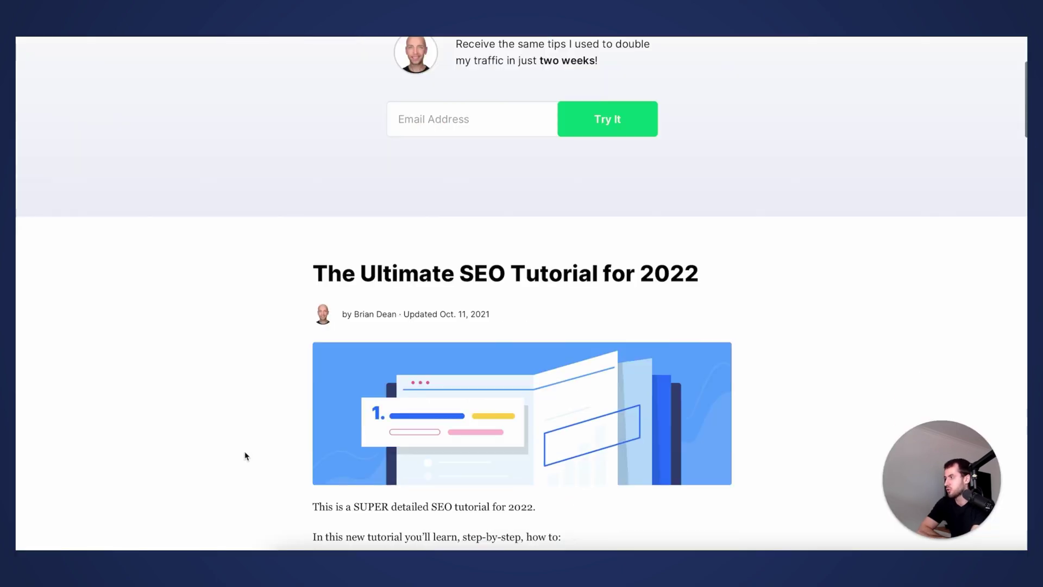
scroll(244, 455, down, 20)
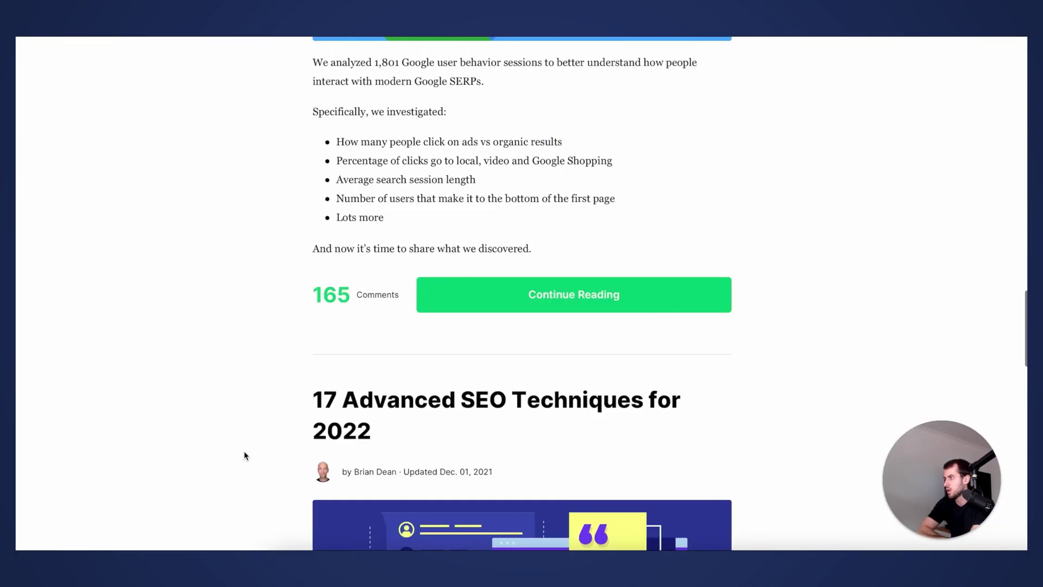
scroll(243, 451, down, 6)
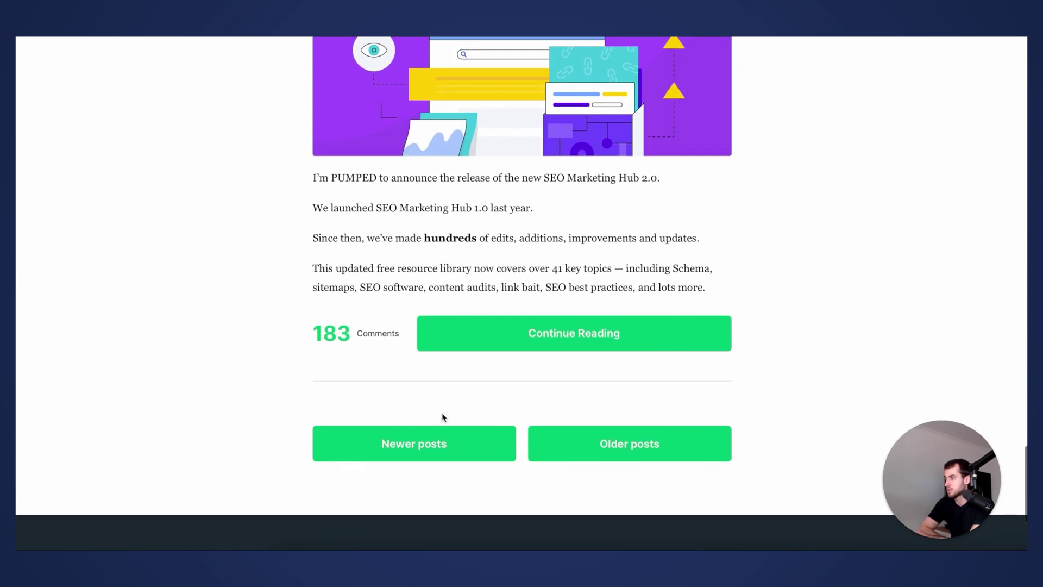
click(589, 442)
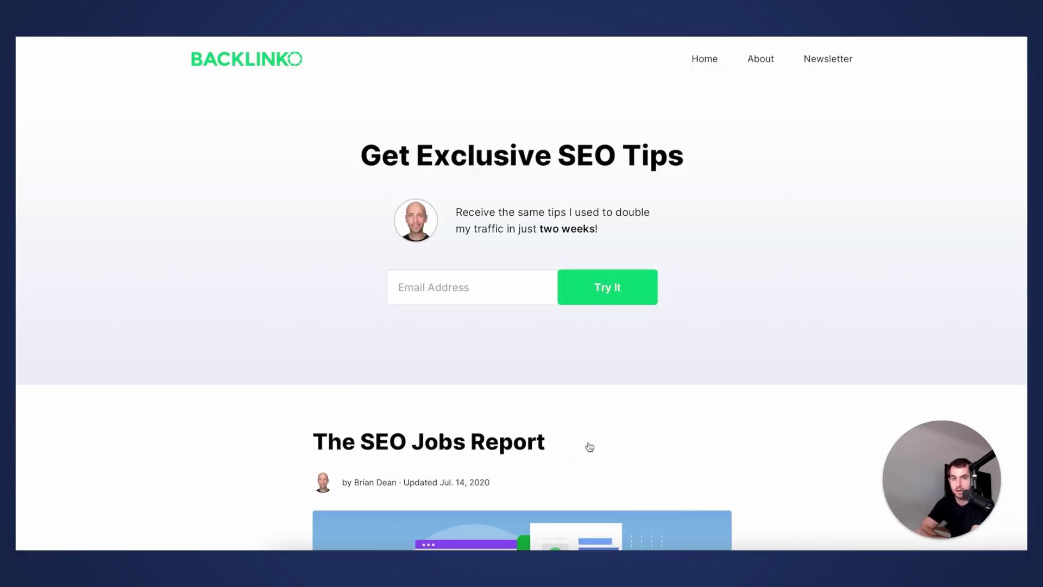
scroll(248, 392, down, 1)
scroll(246, 388, down, 8)
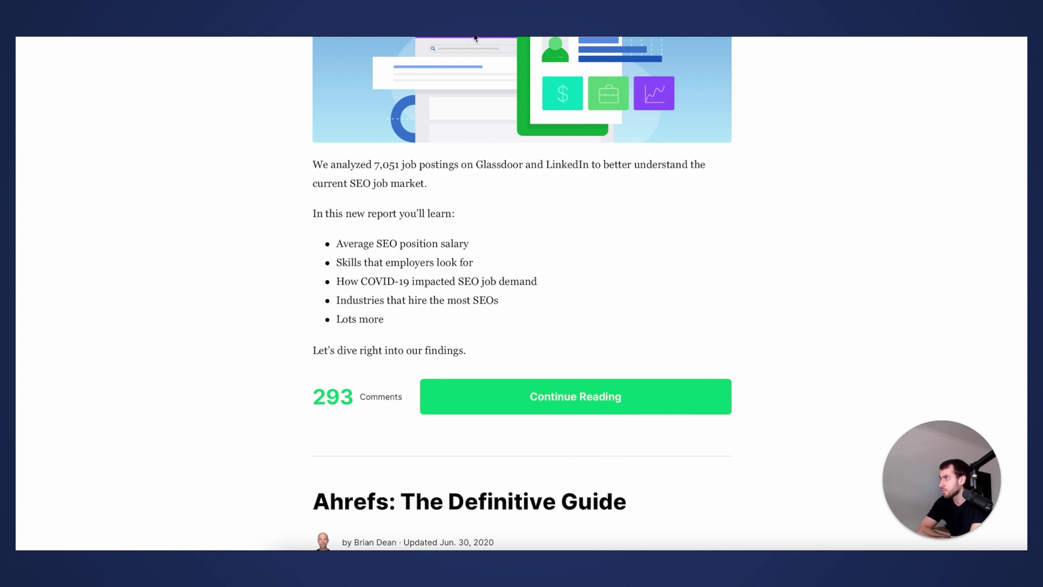
Step: Switch back to the Thrive template editor and add a Post List Filter element above the blog list
click(543, 37)
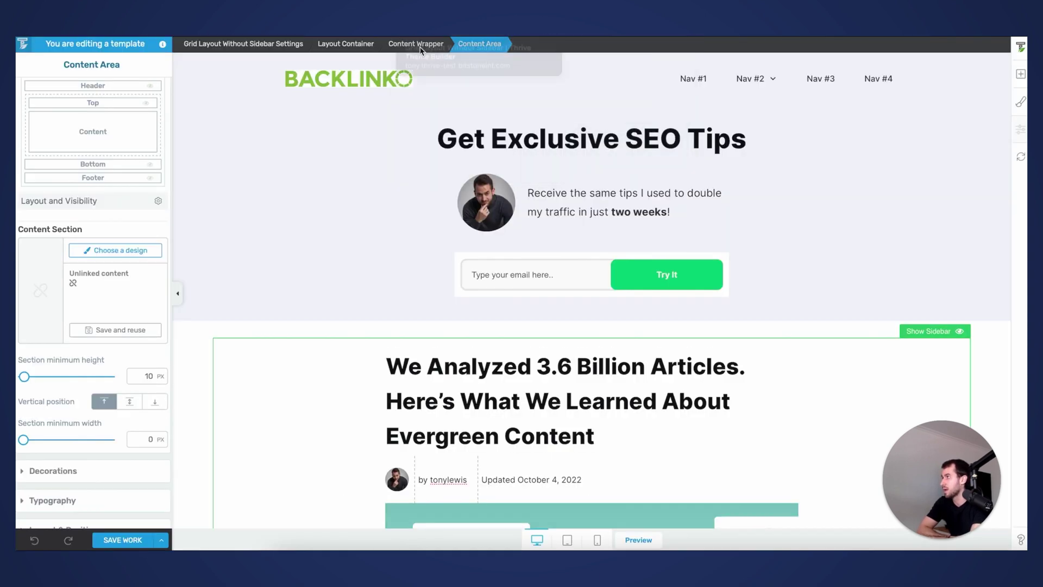
click(1021, 74)
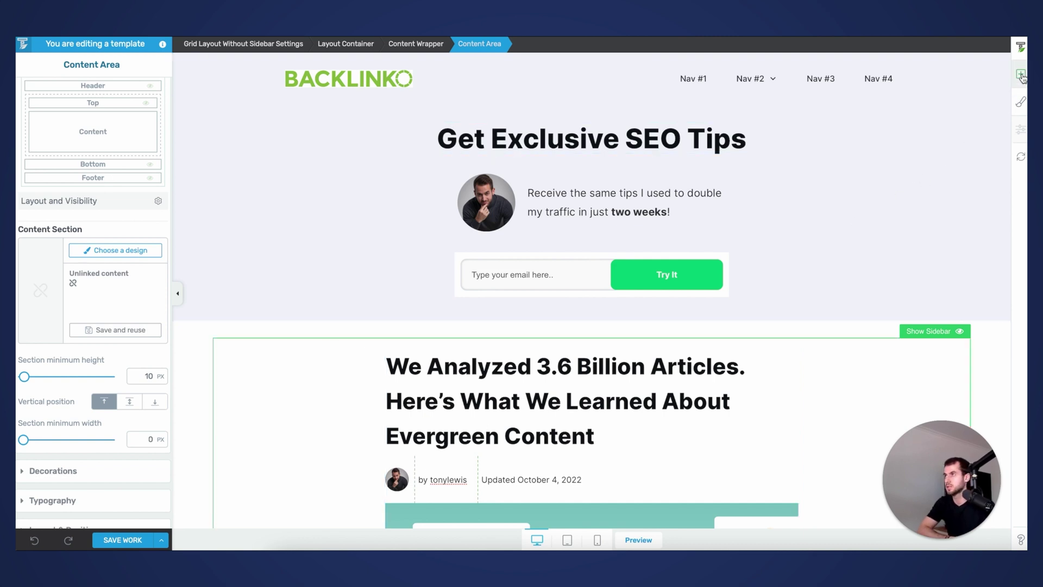
text(fil)
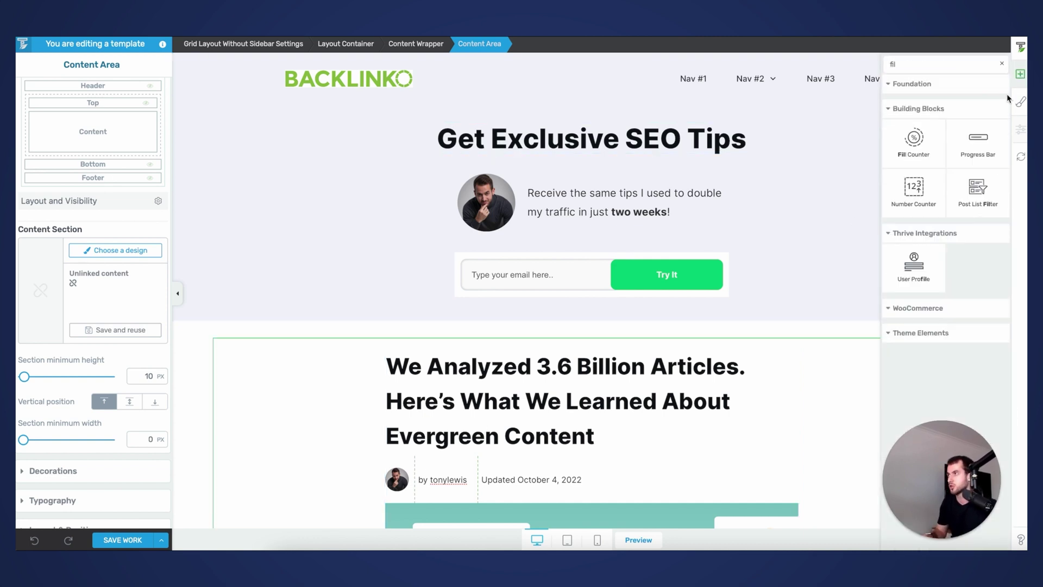
mouse_move(977, 188)
mouse_down()
mouse_move(575, 352)
mouse_move(570, 364)
mouse_up()
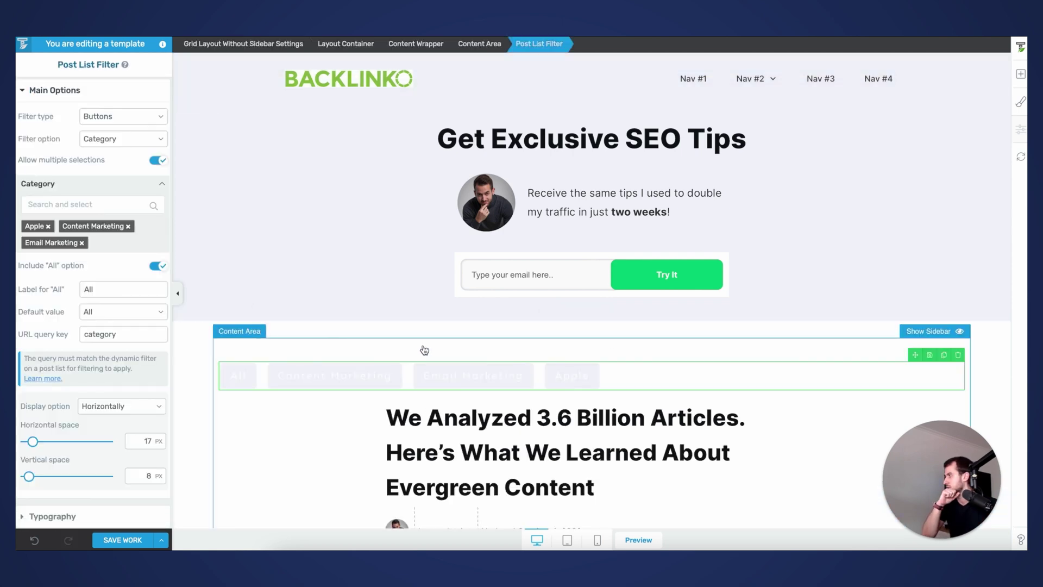
Step: Check the Post List Filter's filter option choices, keeping Category, and inspect its grouped category buttons
click(122, 139)
click(49, 182)
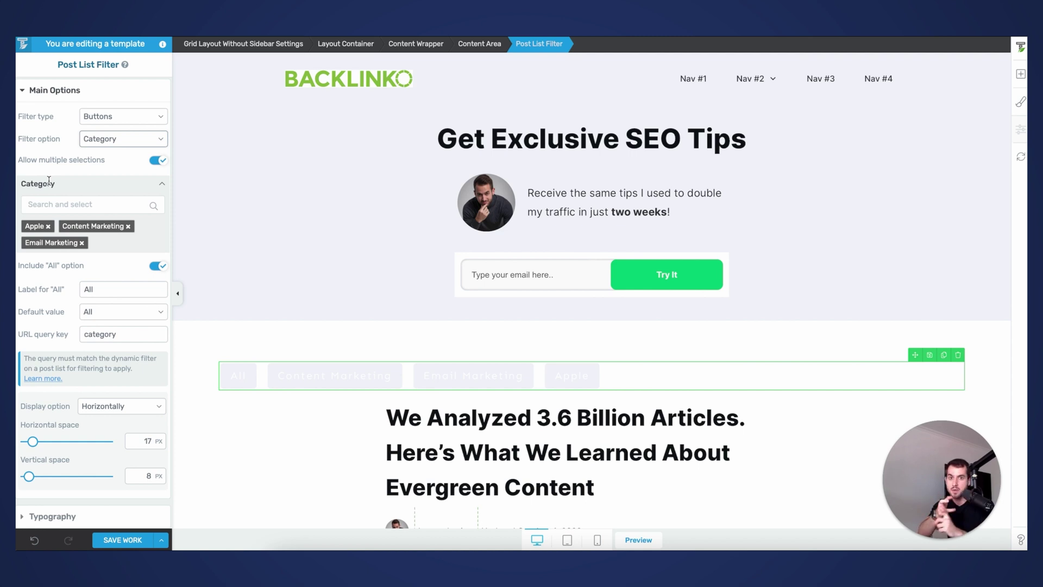
scroll(724, 310, down, 2)
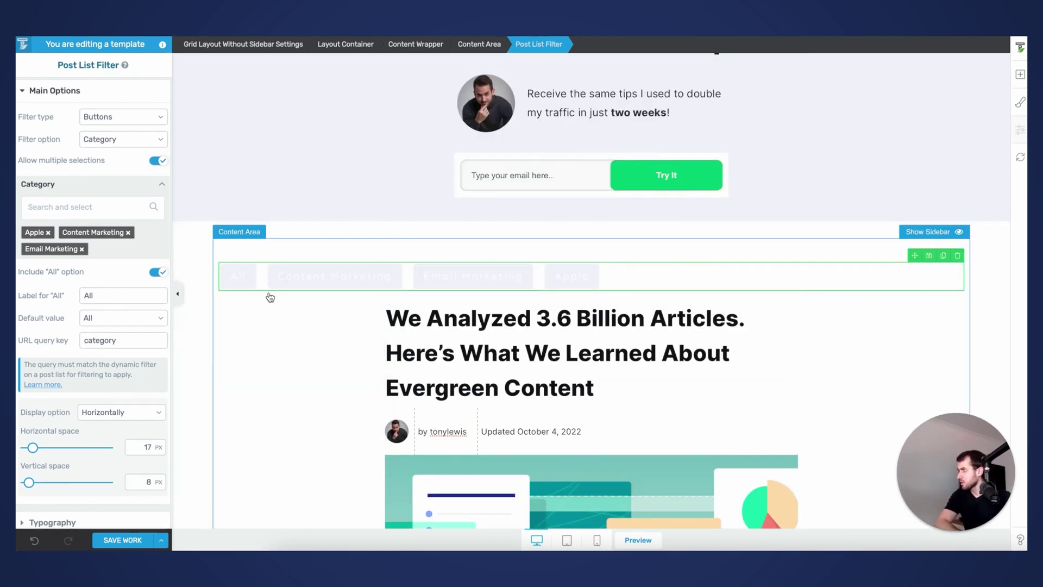
click(304, 310)
click(276, 286)
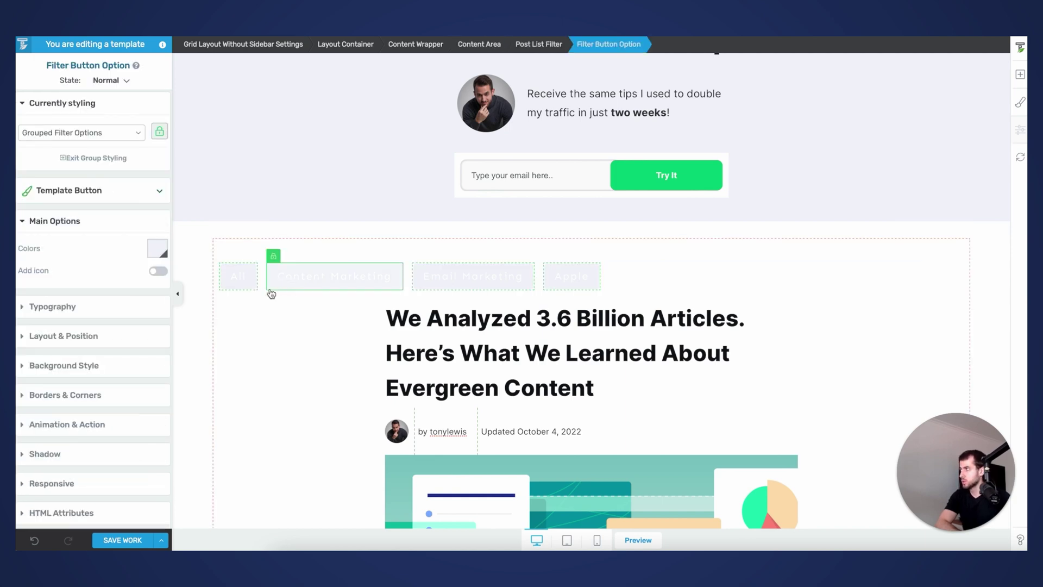
click(263, 281)
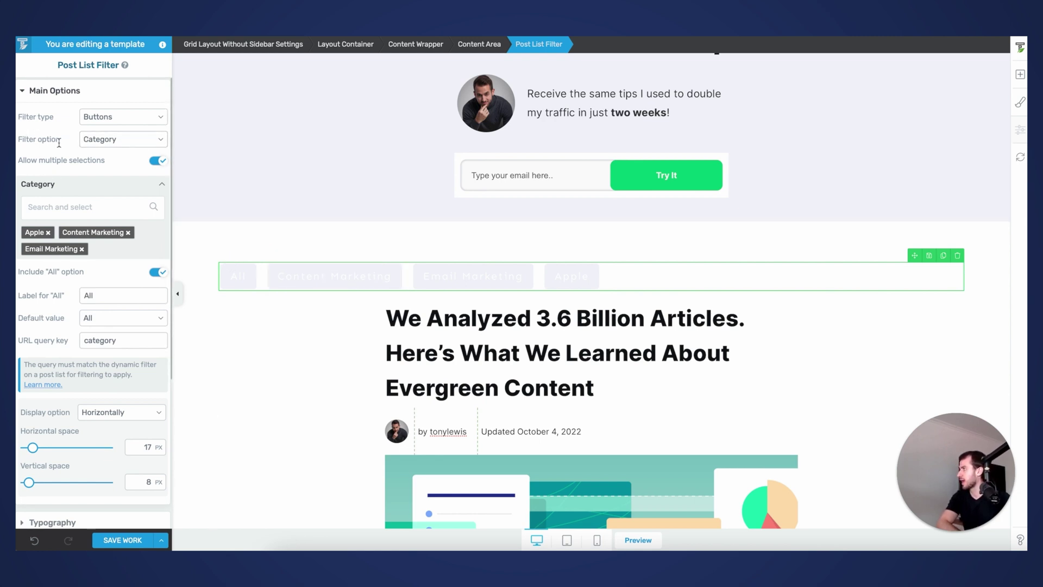
Step: Set the Post List Filter's type to Checkboxes, keeping Category as the filter option
click(103, 117)
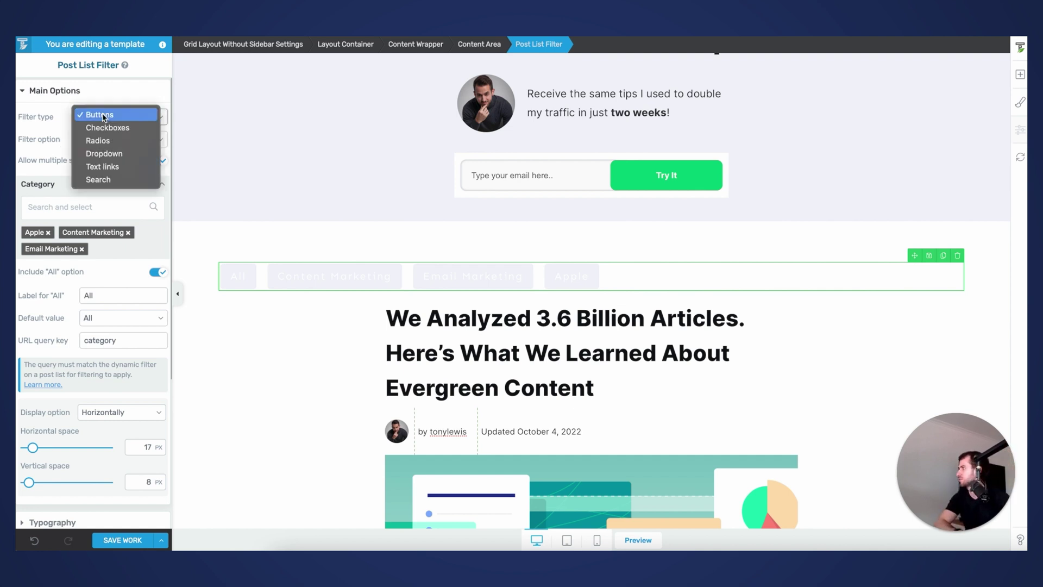
click(106, 128)
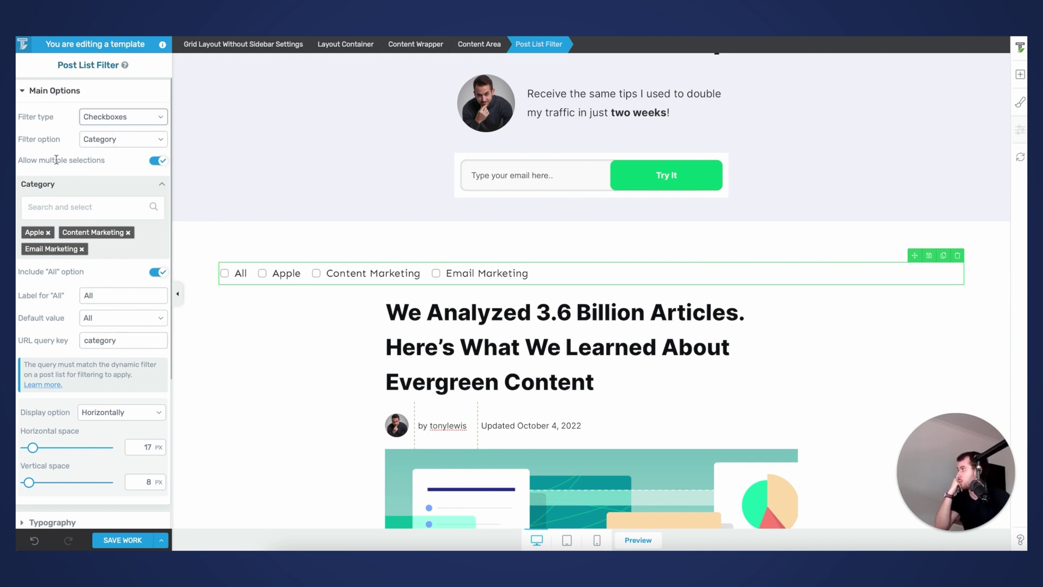
drag(21, 160, 109, 162)
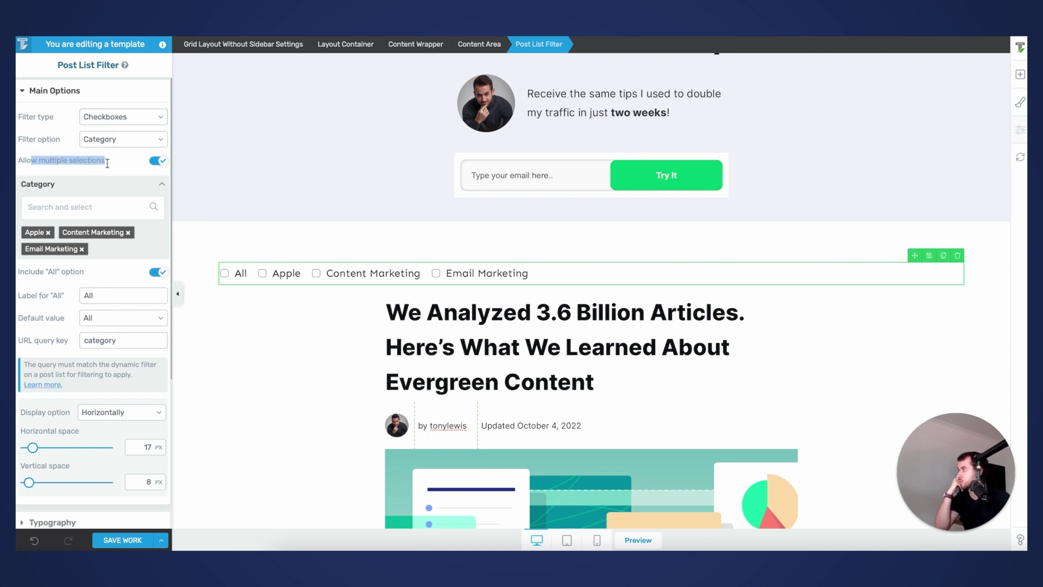
click(114, 165)
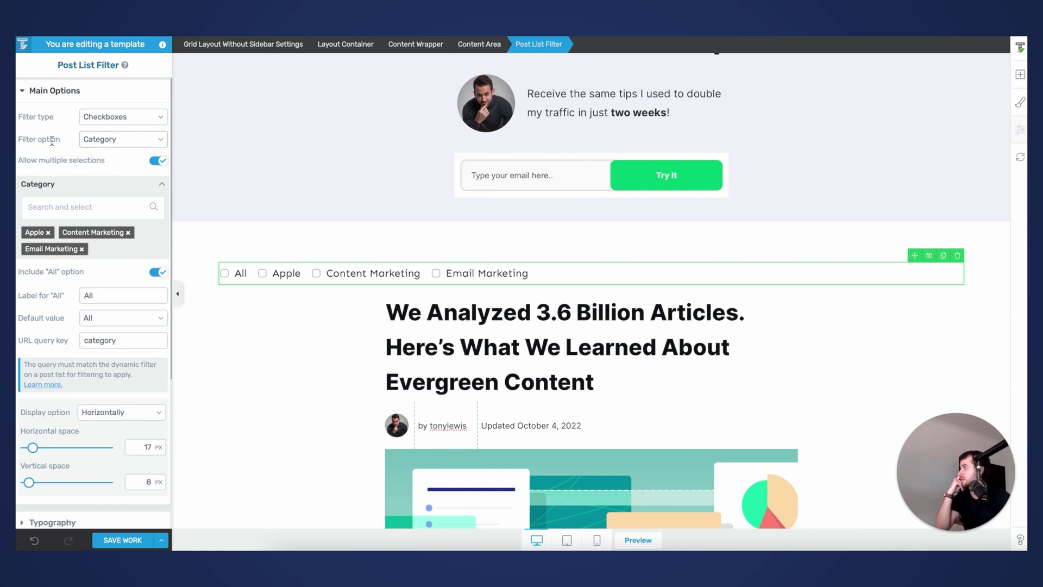
click(115, 142)
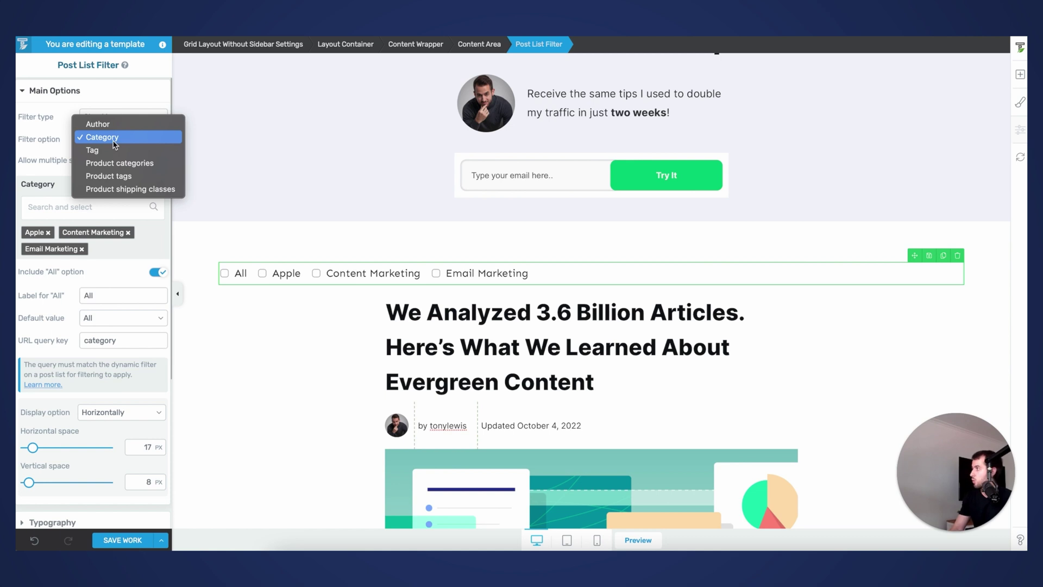
click(115, 142)
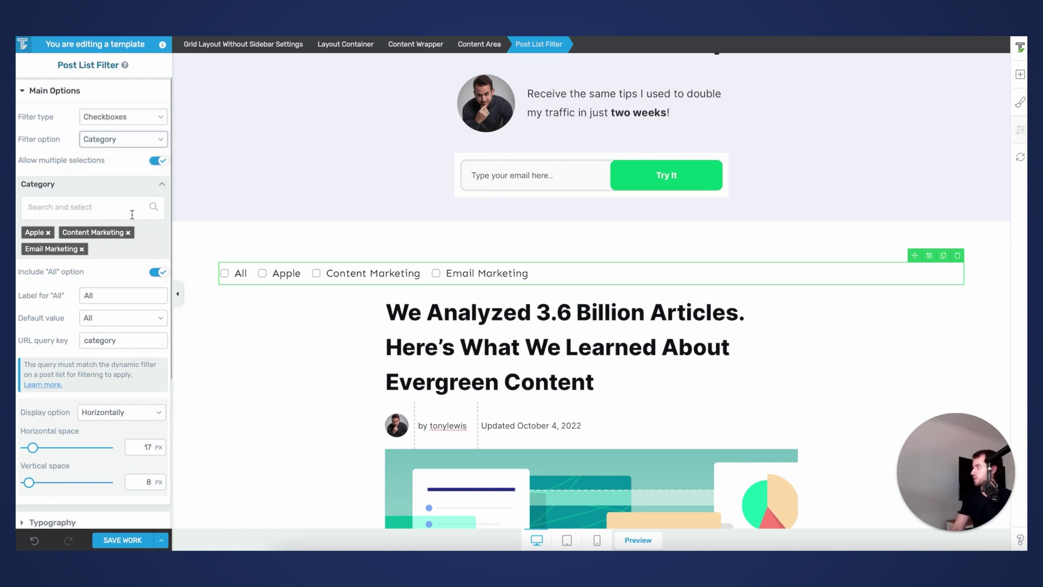
Step: Remove Apple and Email Marketing from the filter's categories and add Ranking, Schema and Video alongside Content Marketing
click(48, 232)
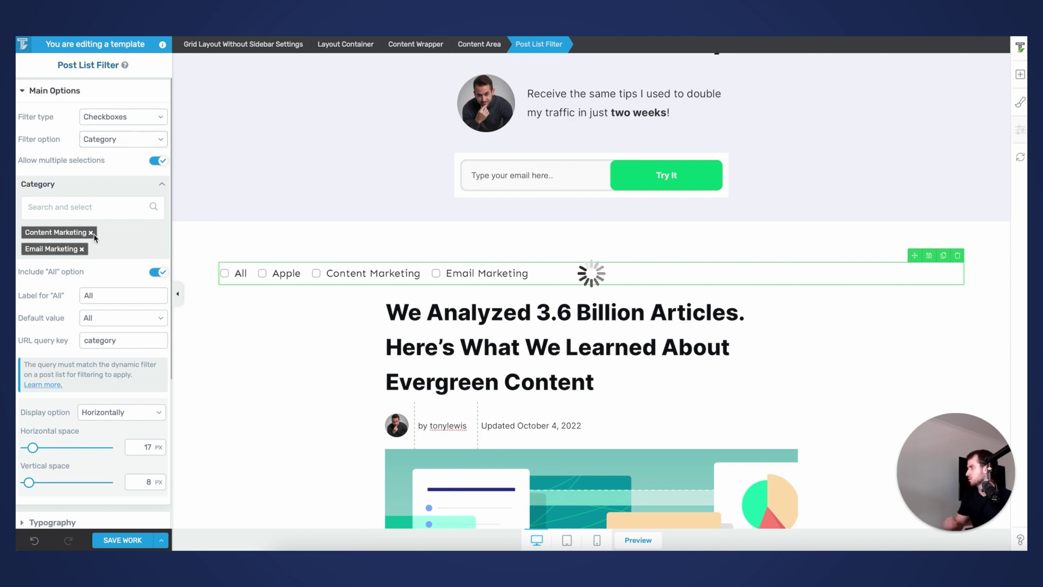
click(82, 250)
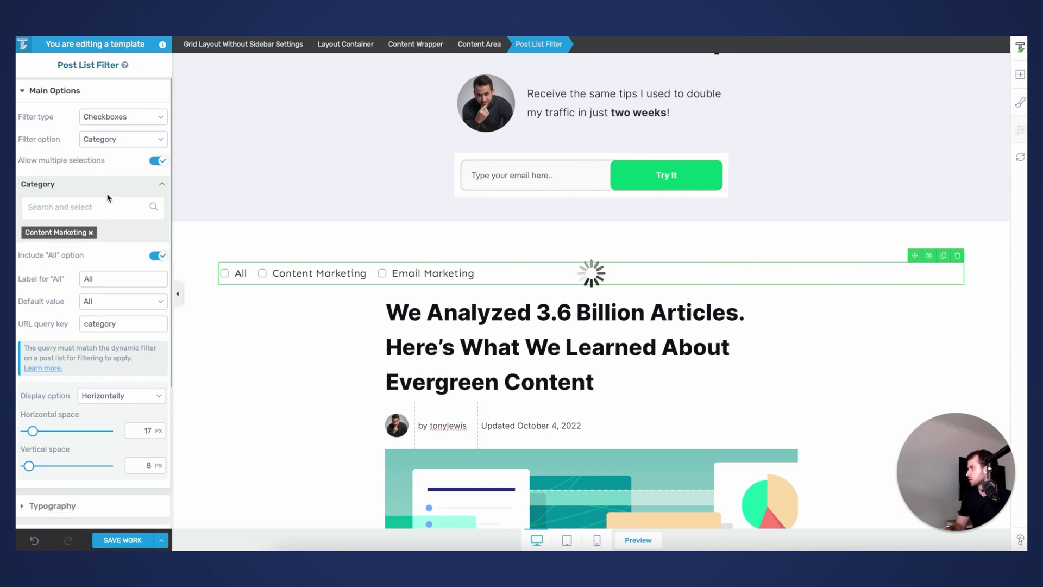
click(75, 326)
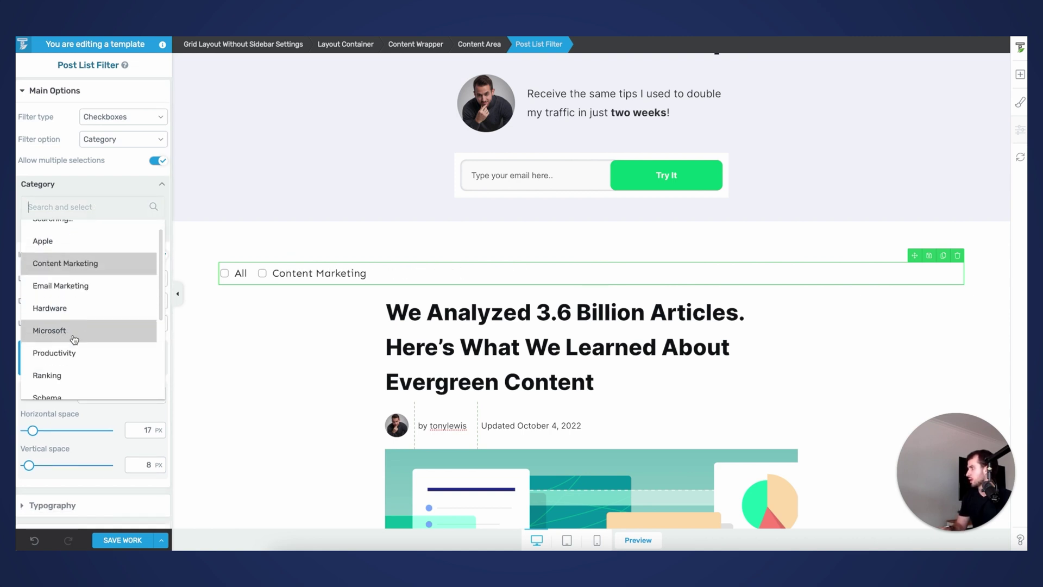
scroll(81, 358, down, 1)
click(93, 354)
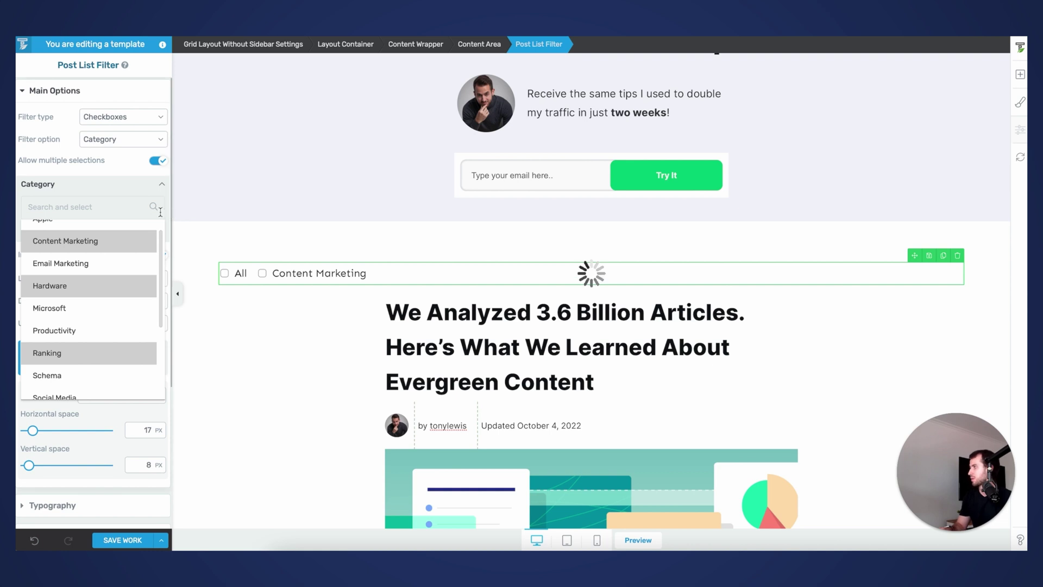
scroll(132, 324, down, 1)
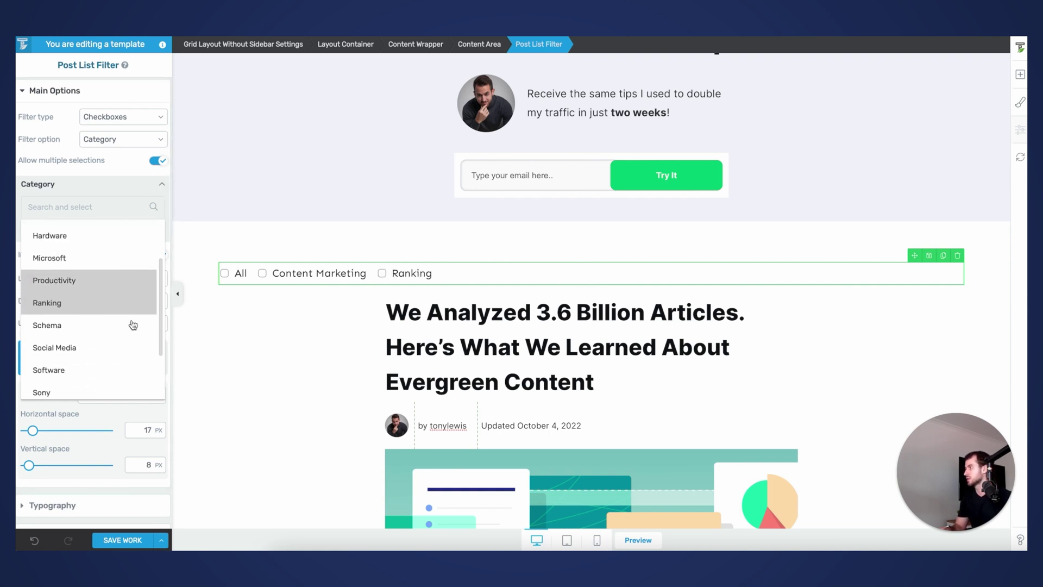
click(101, 326)
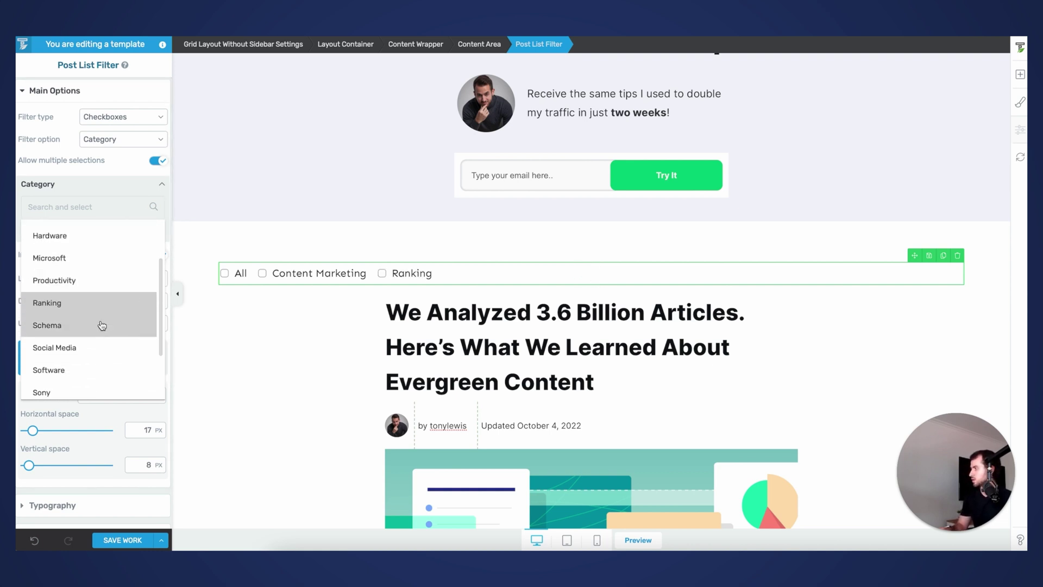
scroll(103, 325, down, 1)
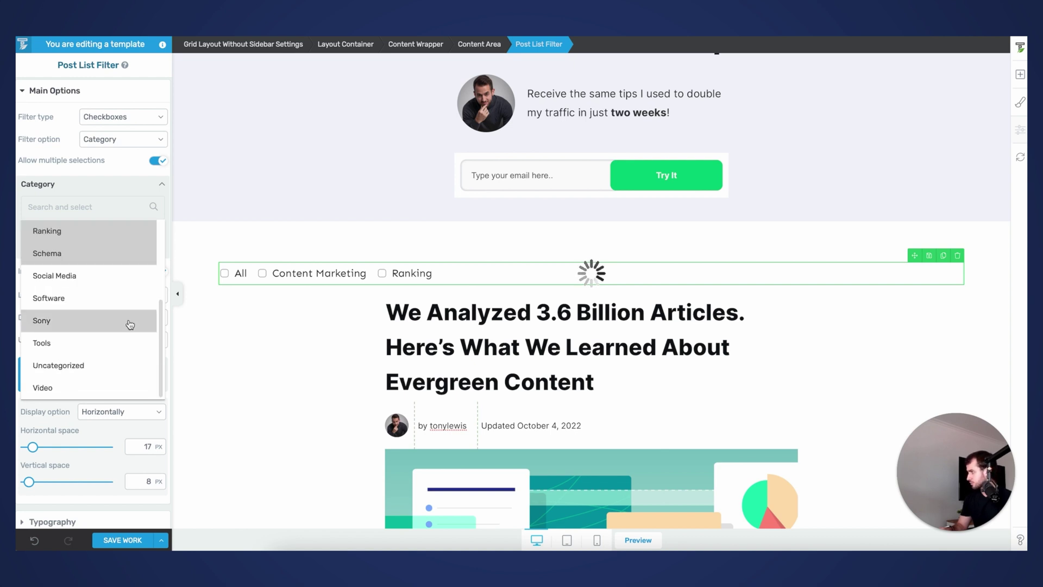
click(101, 392)
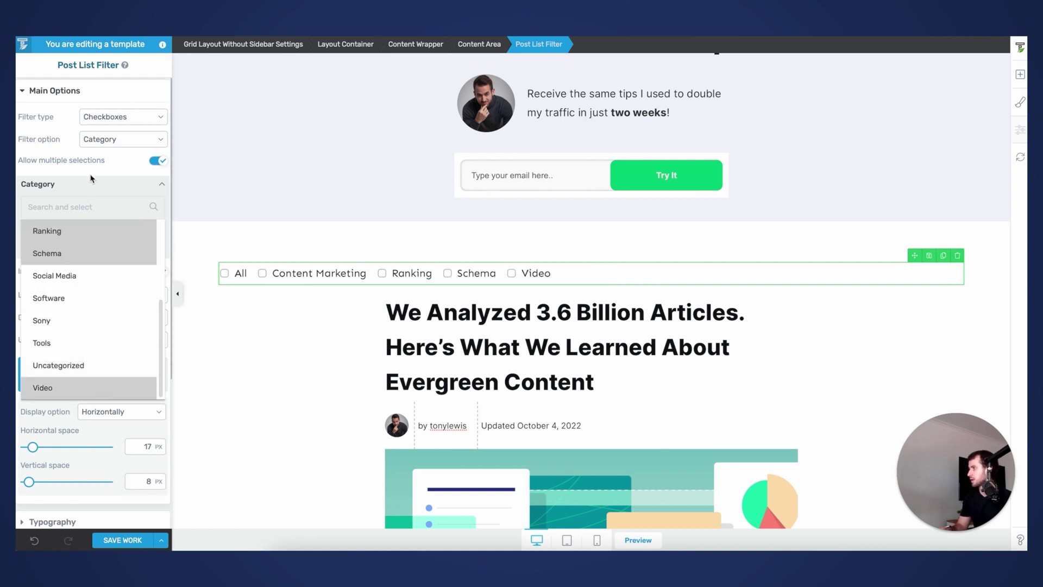
click(124, 192)
Step: Change the label of the filter's "All" option to "Select all"
scroll(106, 402, down, 4)
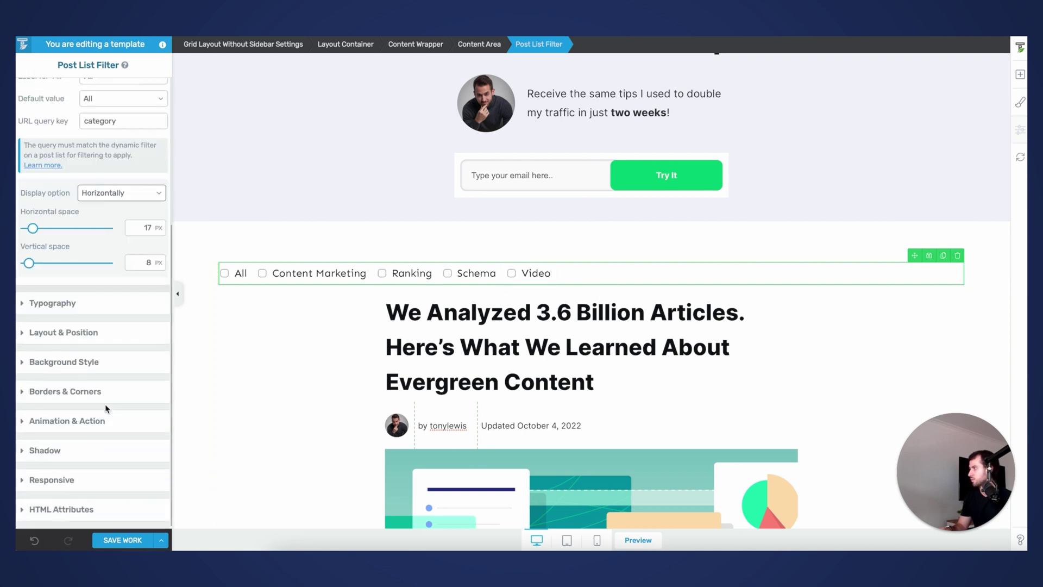
scroll(105, 409, up, 1)
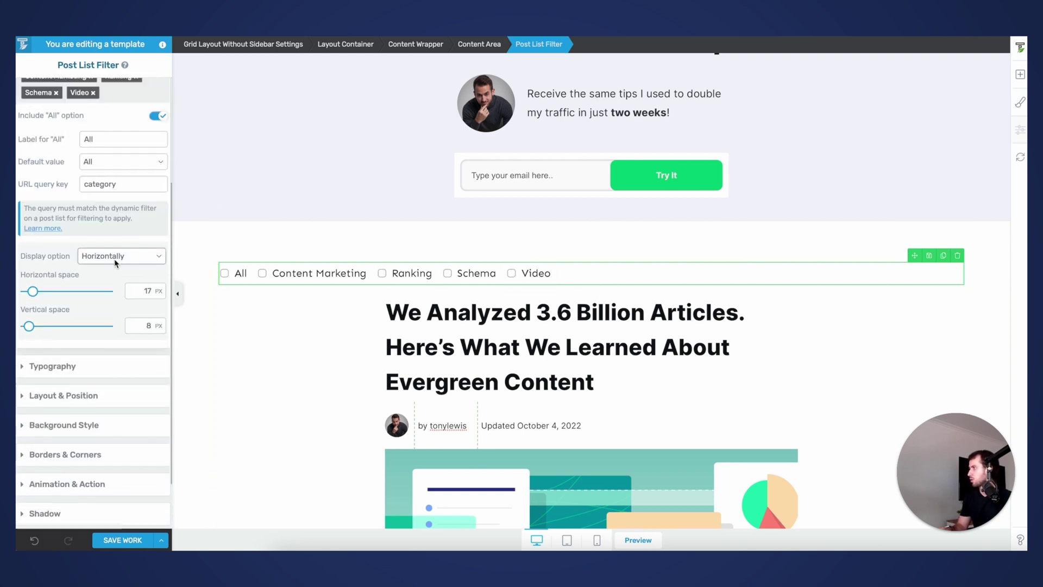
scroll(159, 276, up, 1)
click(114, 216)
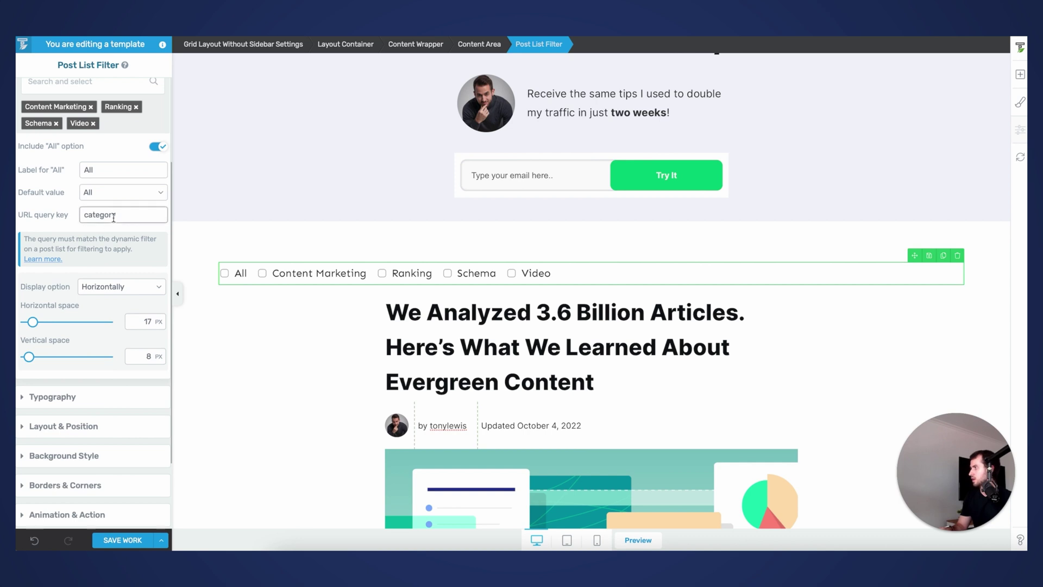
double_click(101, 169)
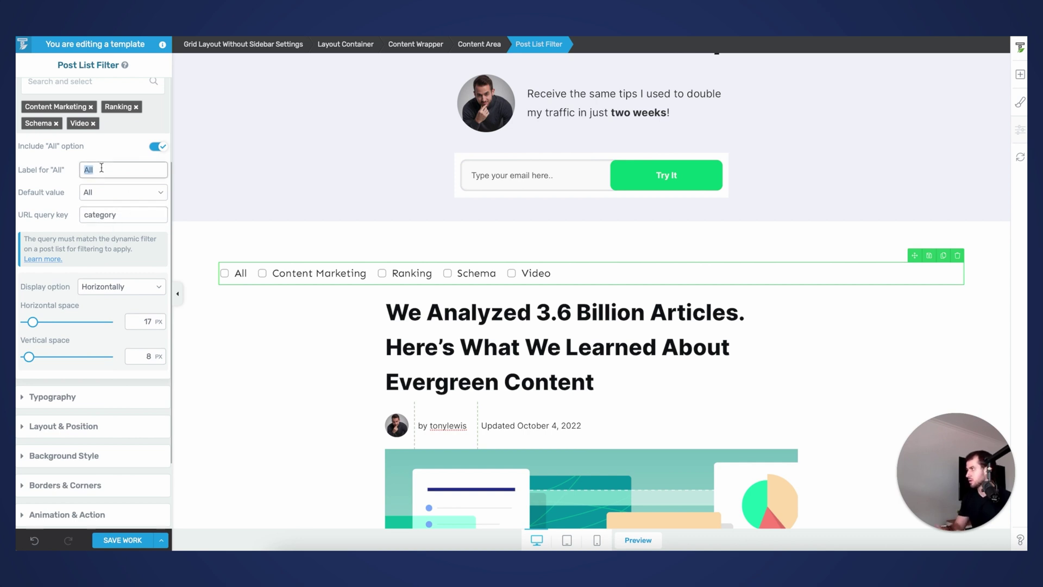
text(Select all)
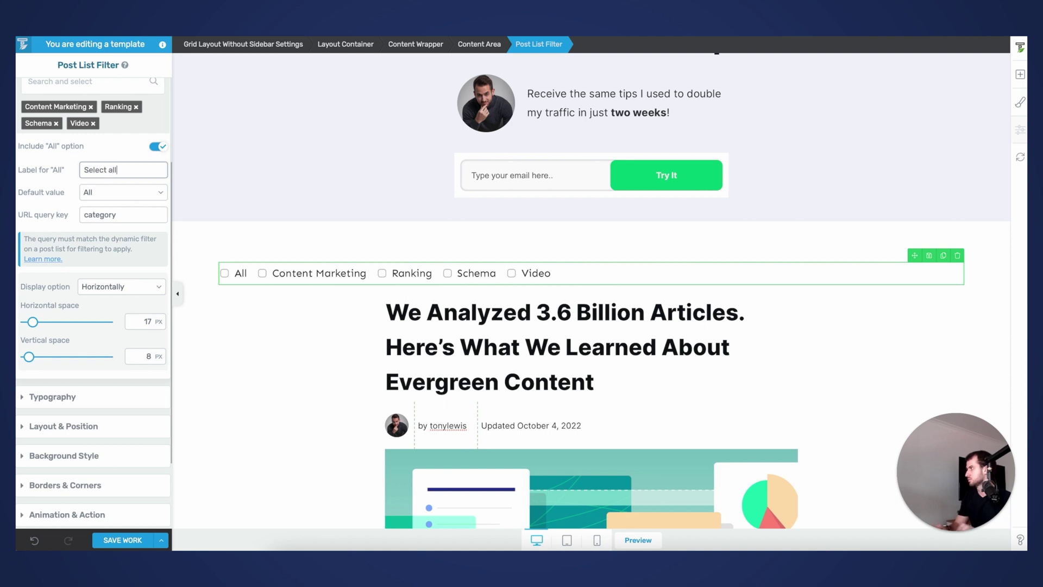
Step: Centre-align the Post List Filter above the blog list
scroll(133, 194, down, 2)
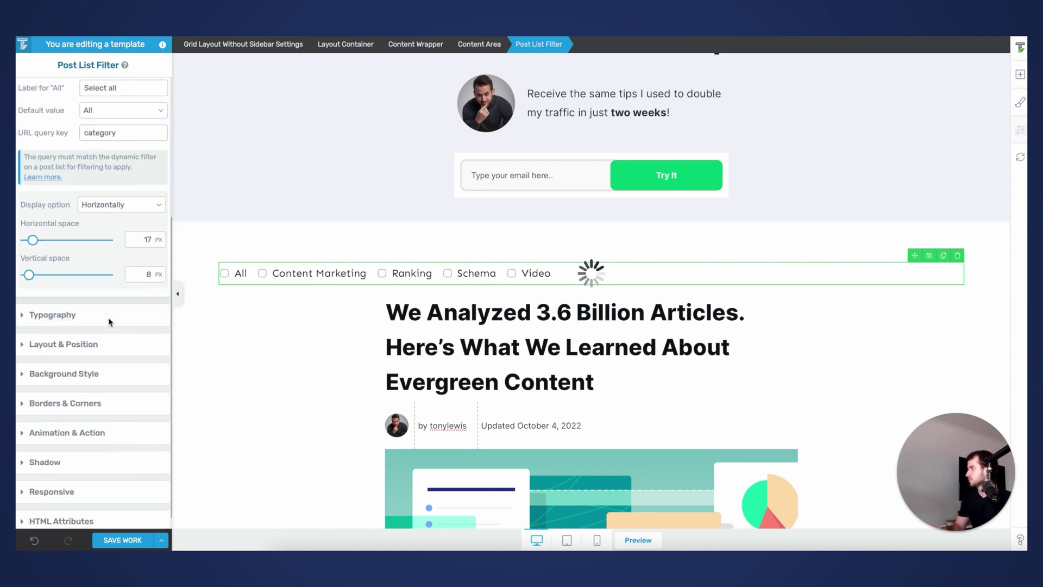
click(116, 331)
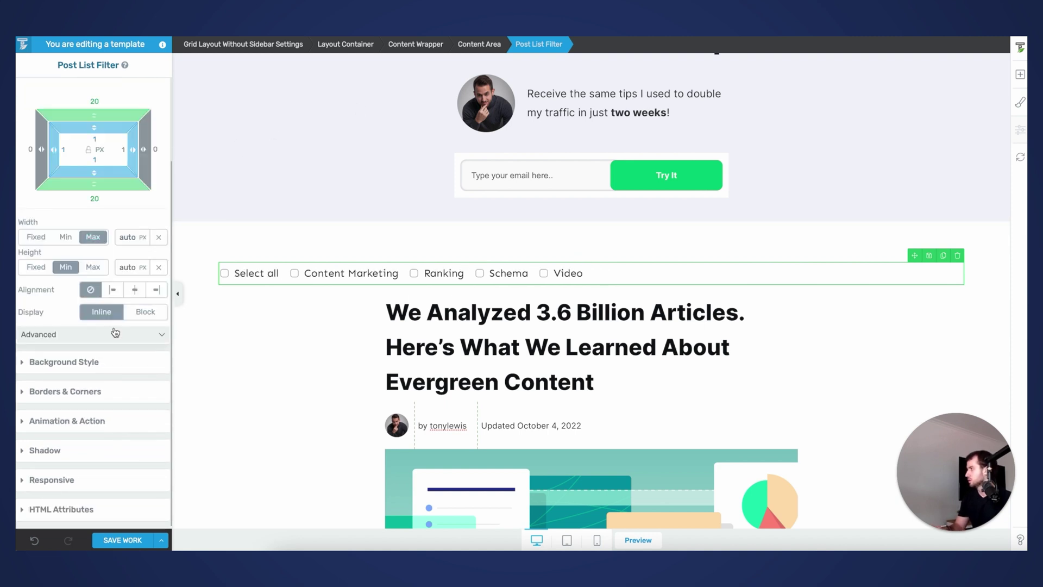
click(135, 290)
scroll(601, 447, up, 1)
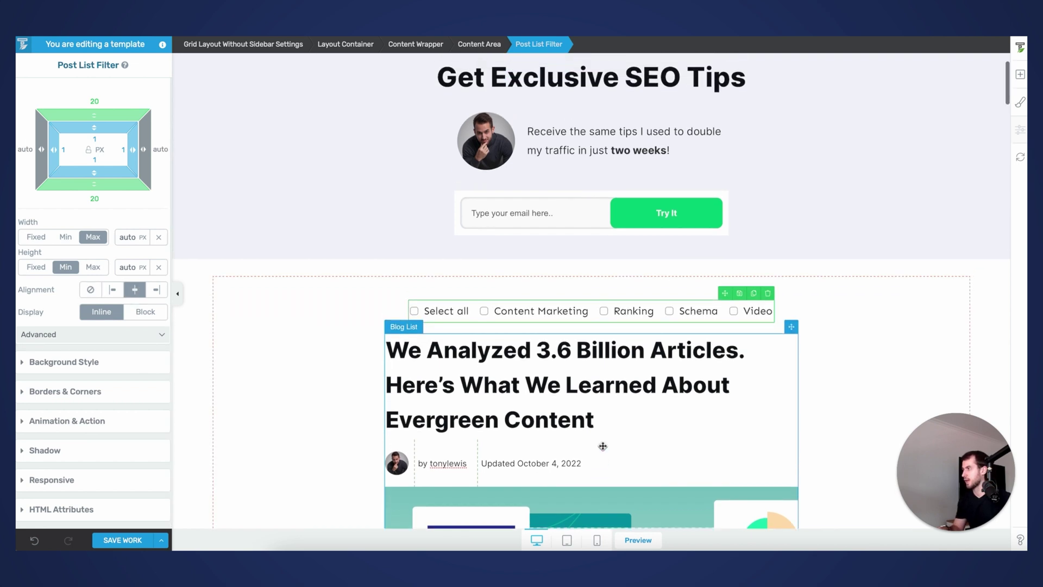
click(293, 359)
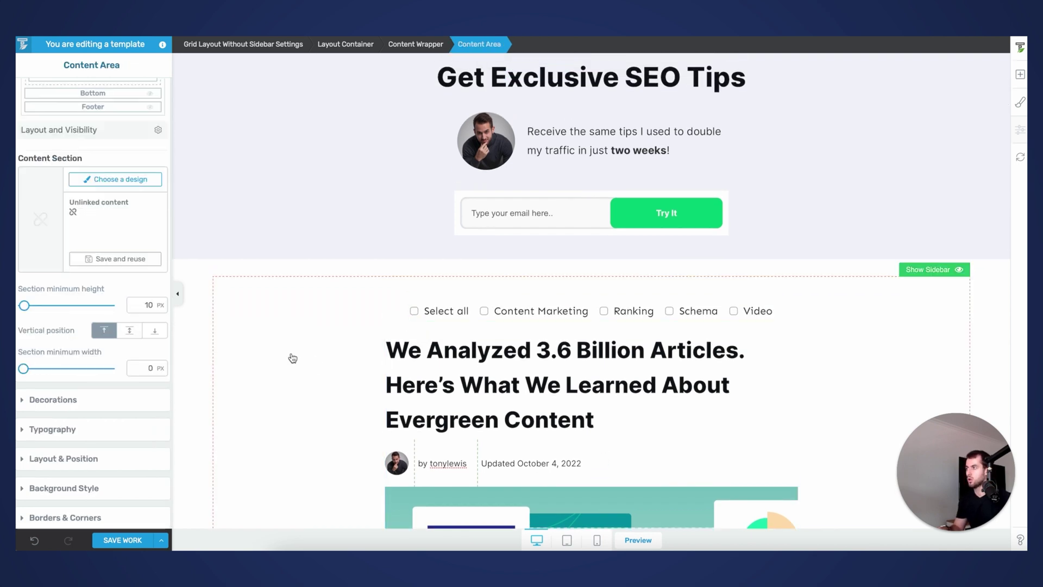
scroll(293, 358, down, 1)
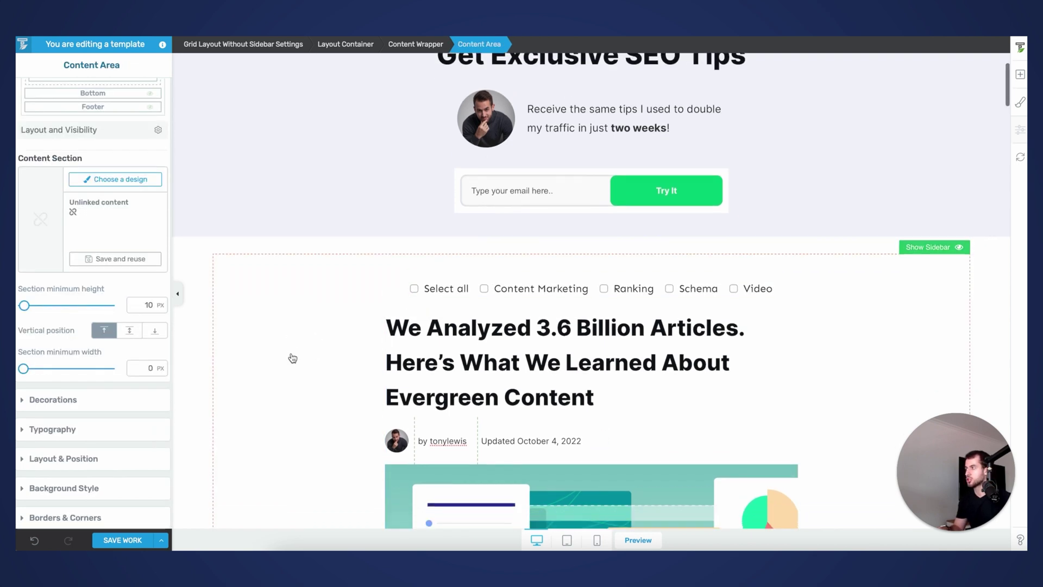
Step: Set the horizontal space between the Post List Filter's checkboxes to 56 px
click(471, 292)
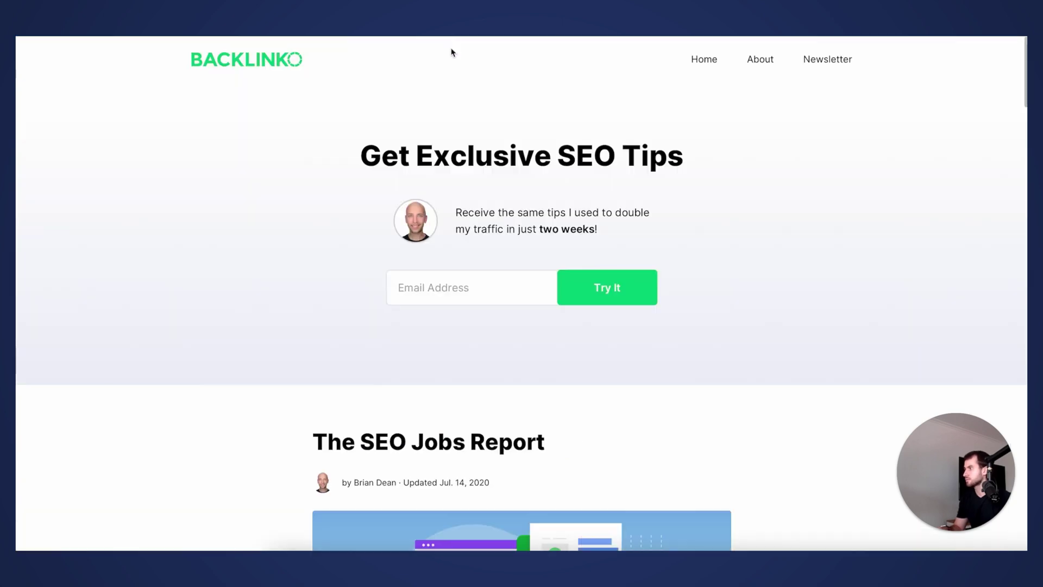
scroll(451, 52, down, 3)
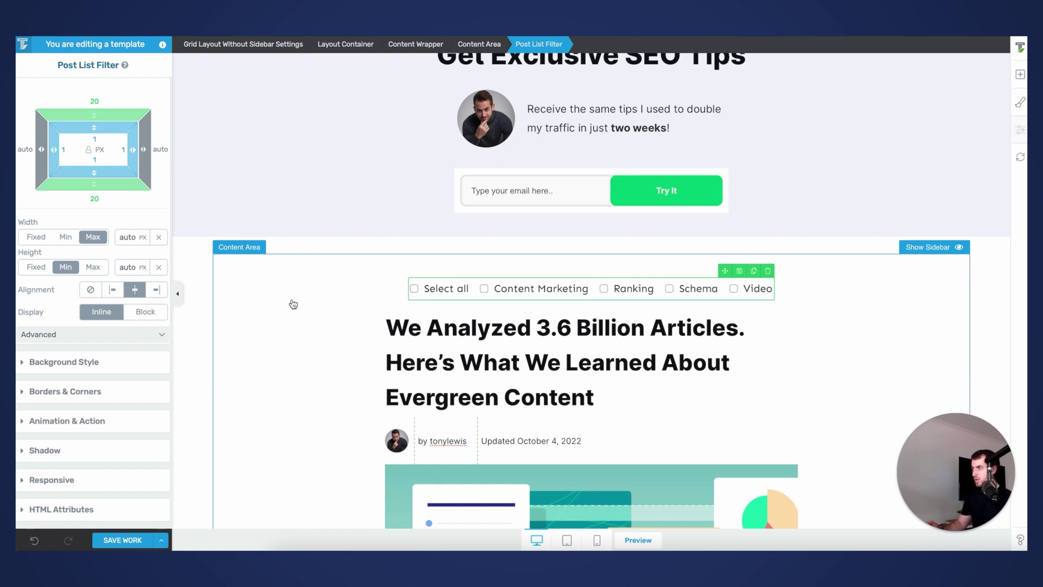
scroll(92, 245, up, 3)
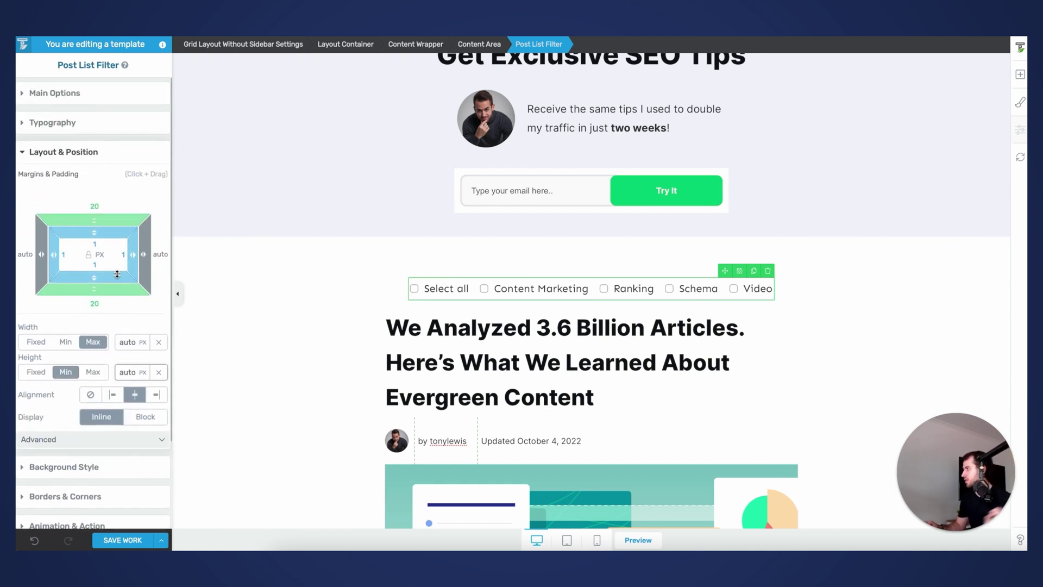
click(69, 91)
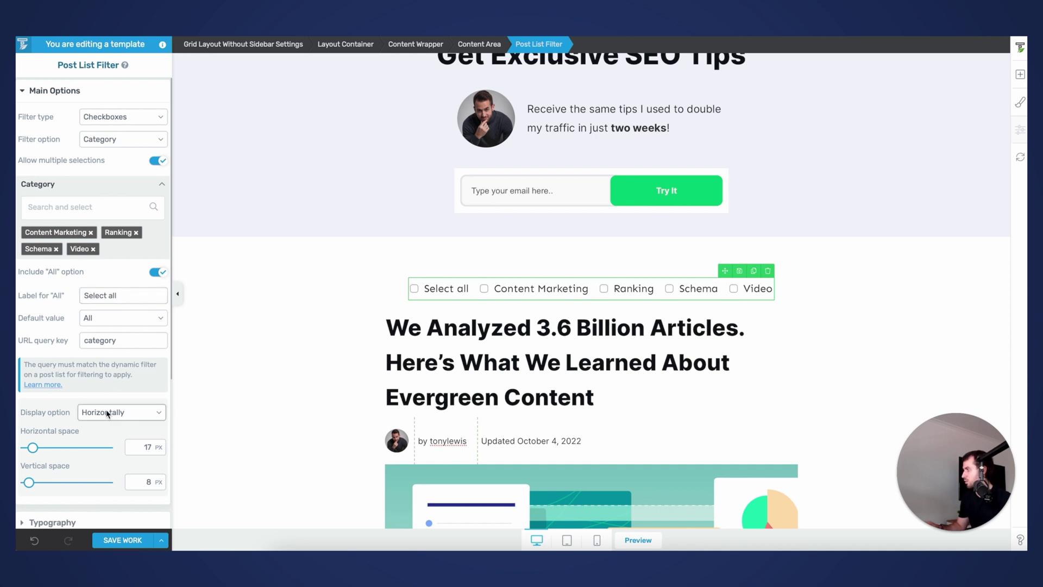
drag(33, 448, 50, 452)
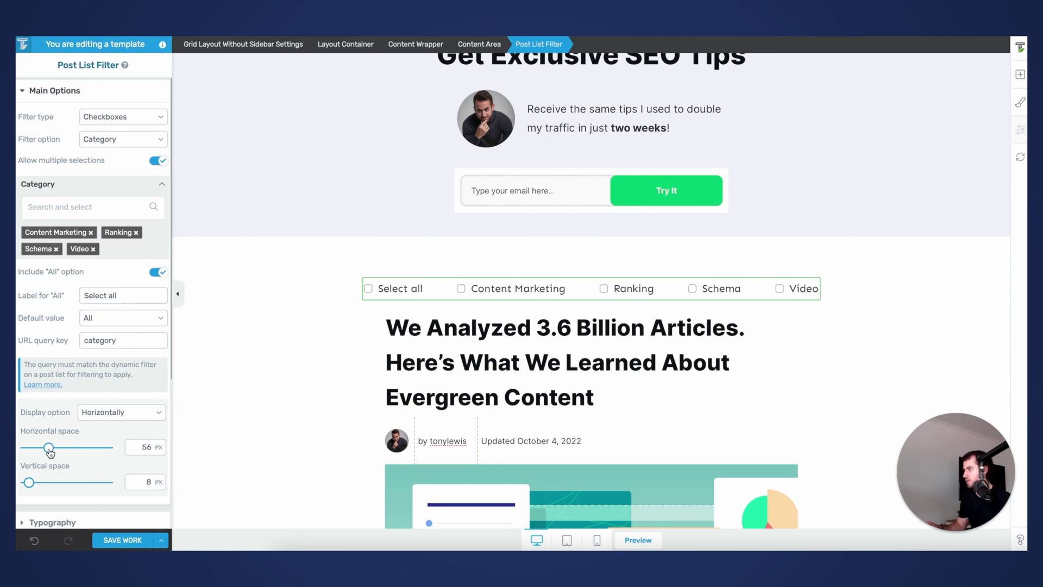
click(261, 450)
scroll(261, 450, down, 4)
scroll(261, 449, up, 4)
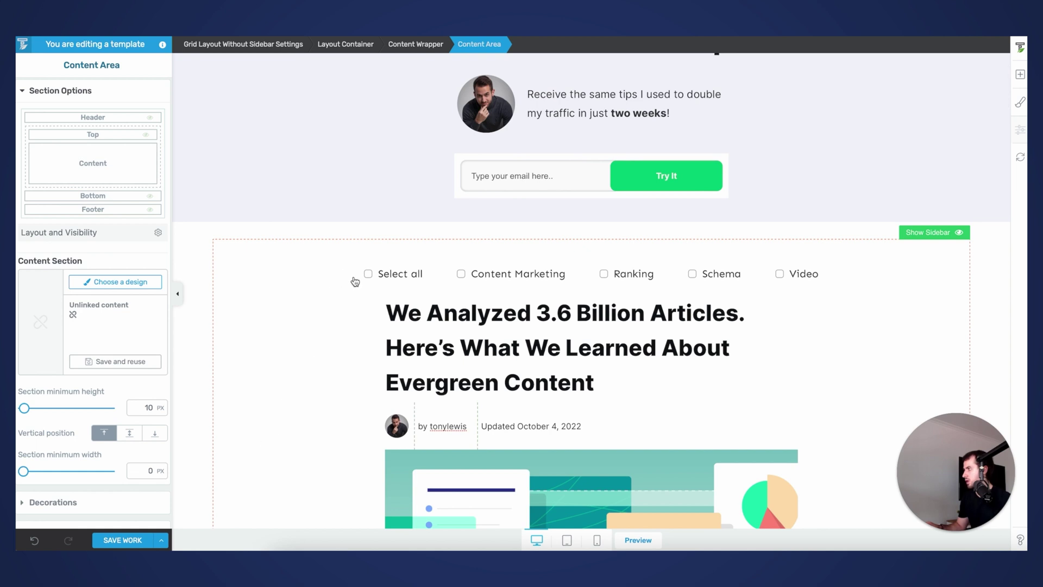
Step: Check the Blog List's post filtering settings for category among the allowed front end filters, and save and close them
click(444, 324)
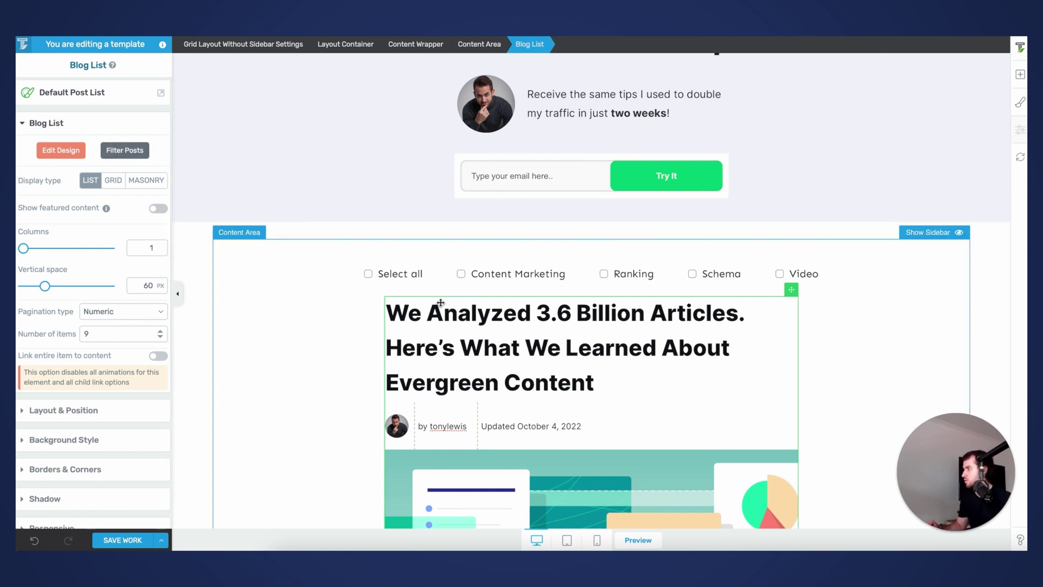
click(123, 152)
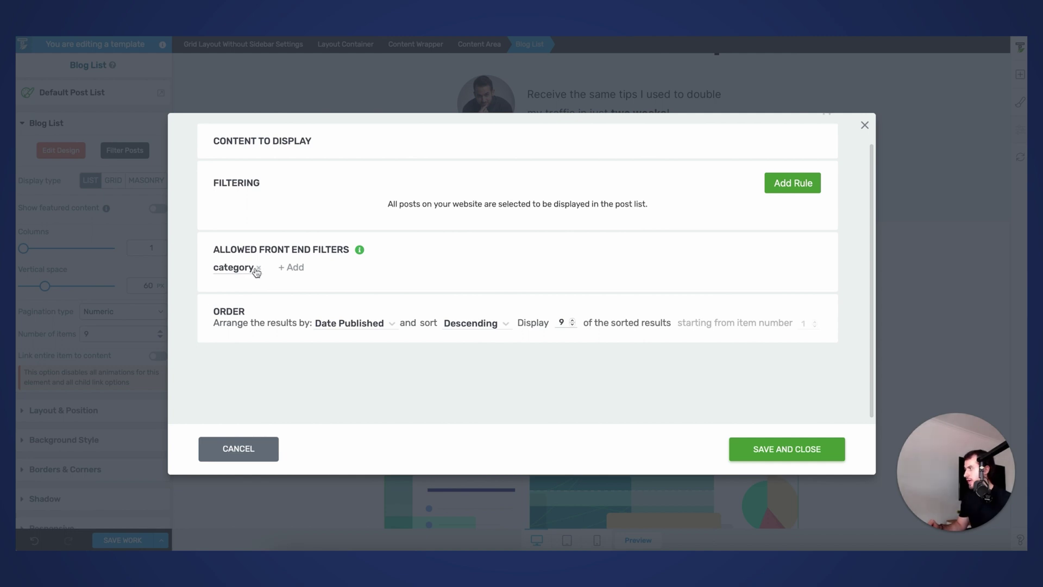
click(811, 451)
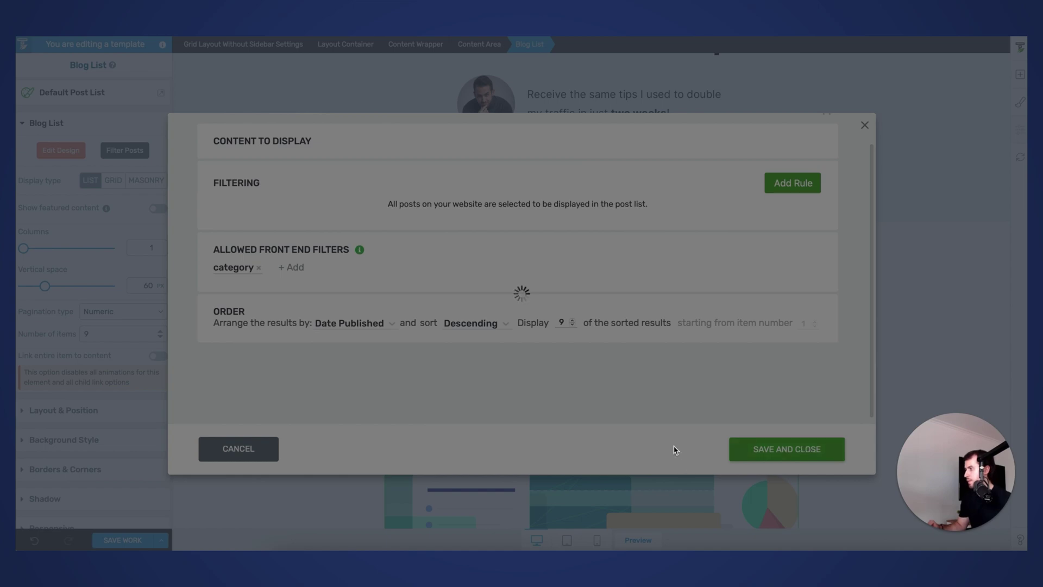
scroll(674, 446, down, 1)
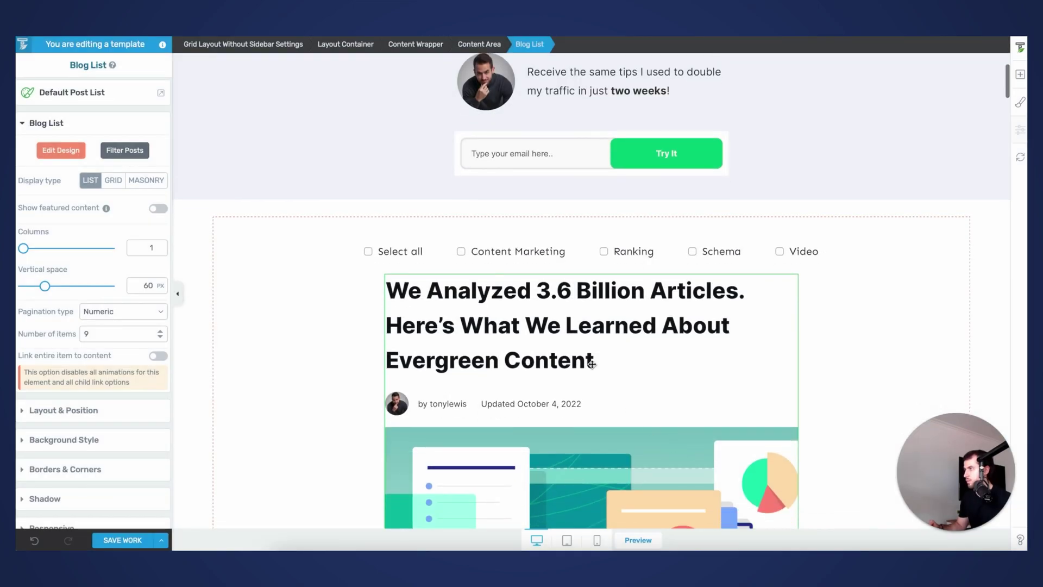
click(302, 286)
click(432, 250)
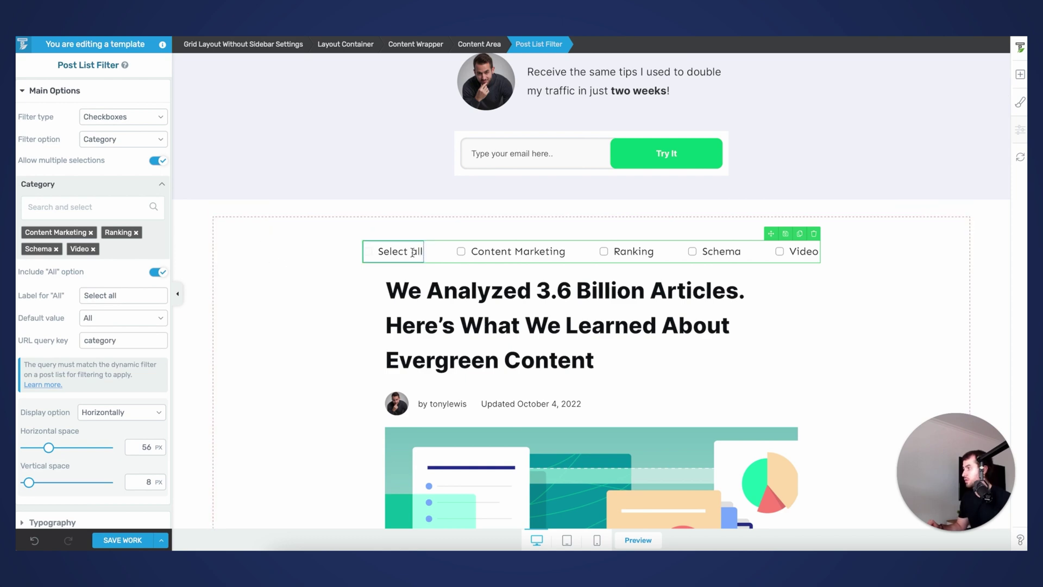
scroll(474, 372, down, 1)
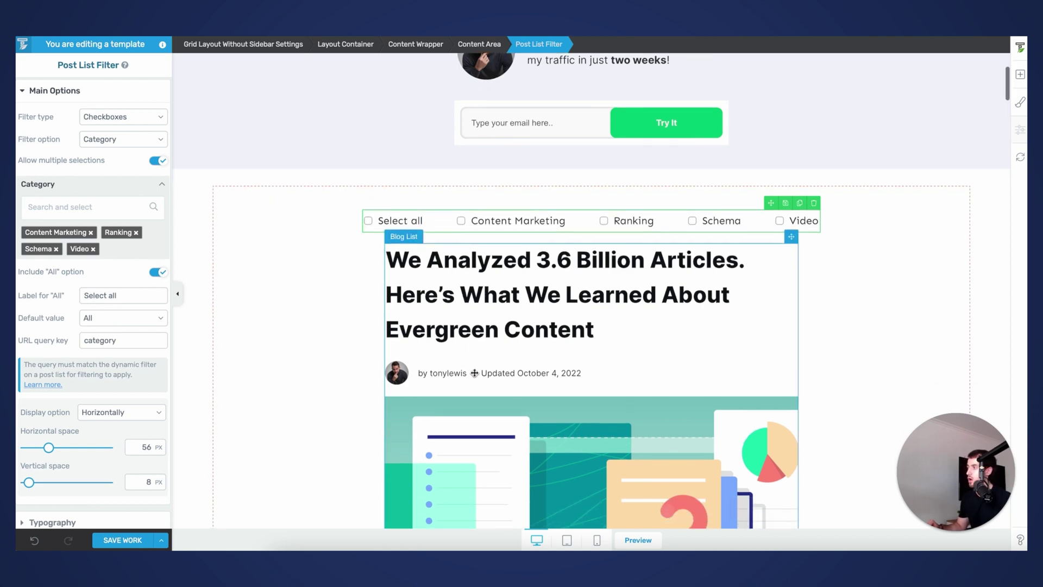
click(514, 349)
scroll(525, 391, down, 1)
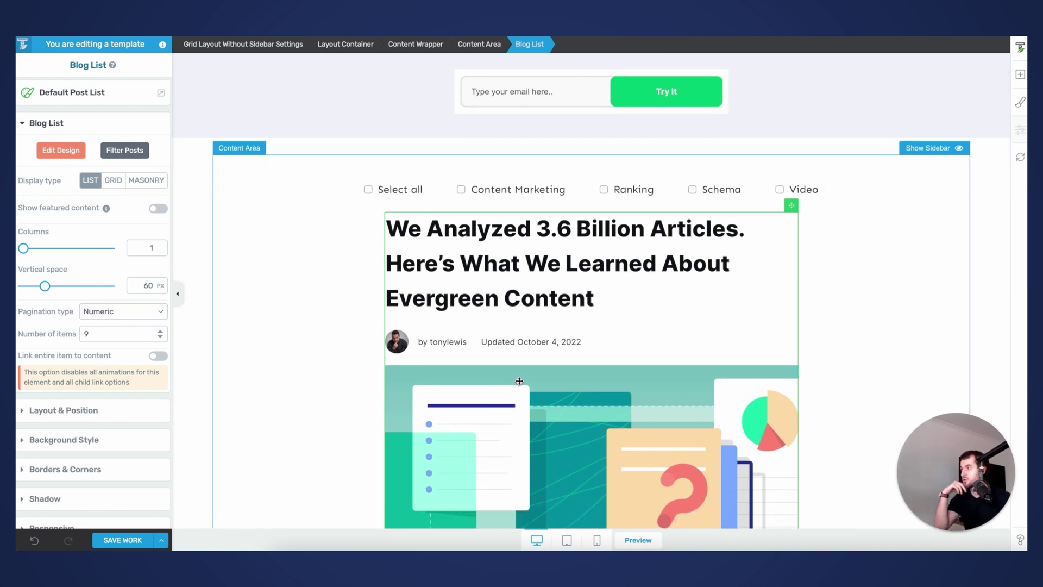
scroll(520, 381, down, 1)
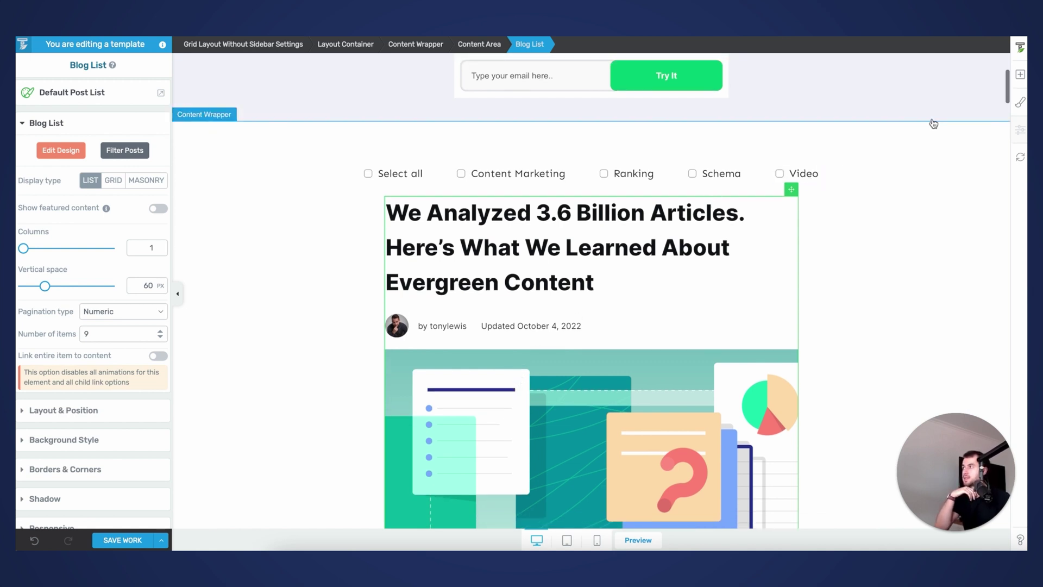
Step: Insert a two-column 1/3 and 2/3 layout between the Post List Filter and the blog list
click(1019, 74)
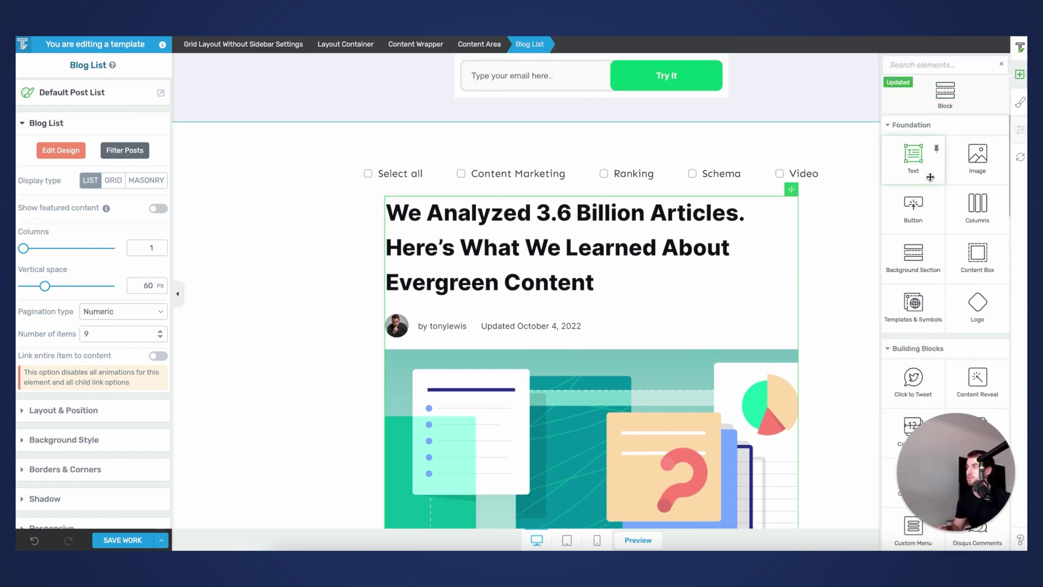
drag(931, 182, 618, 219)
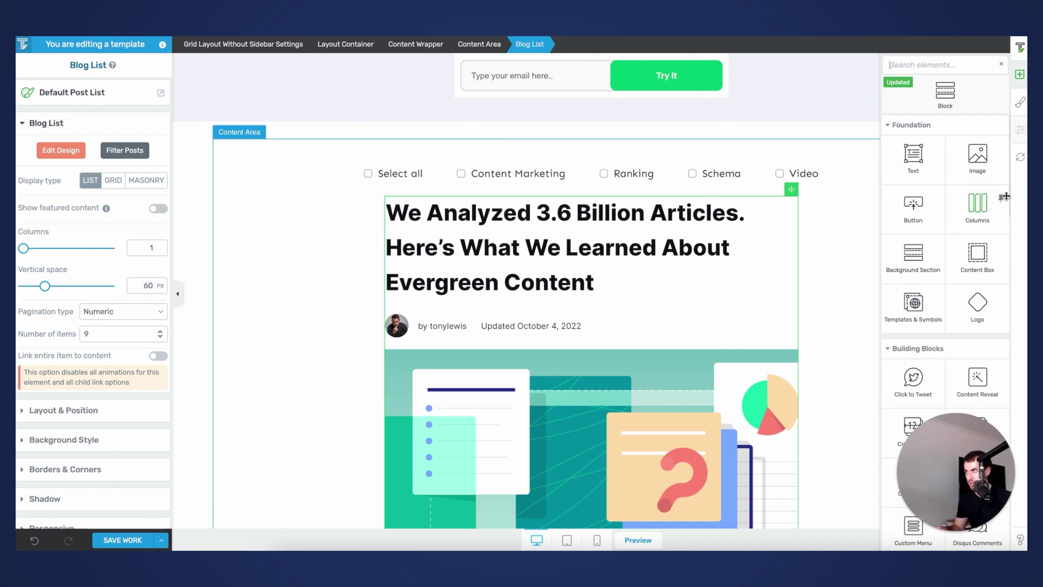
drag(977, 204, 681, 216)
click(652, 218)
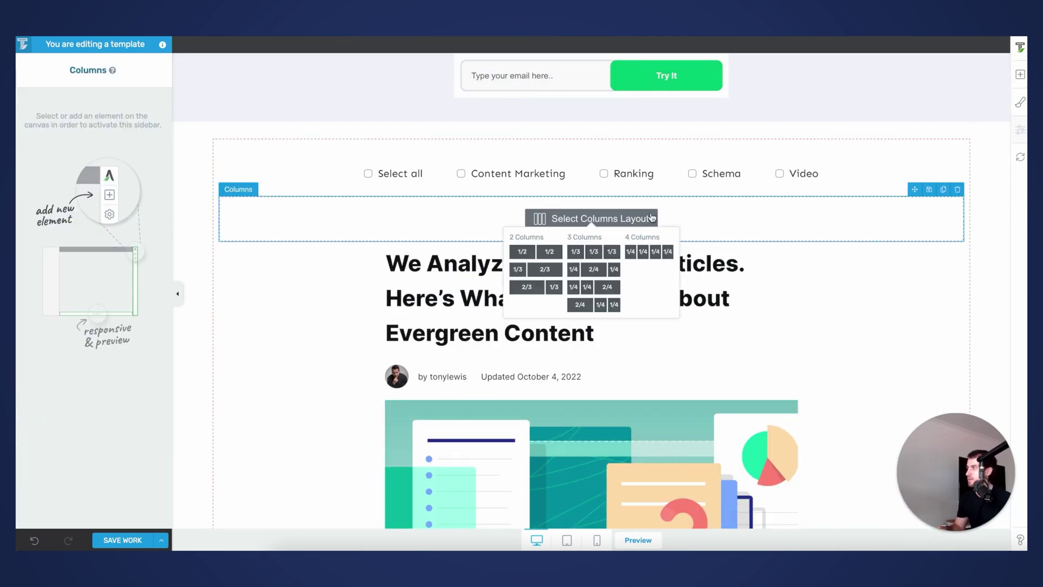
click(537, 270)
click(704, 301)
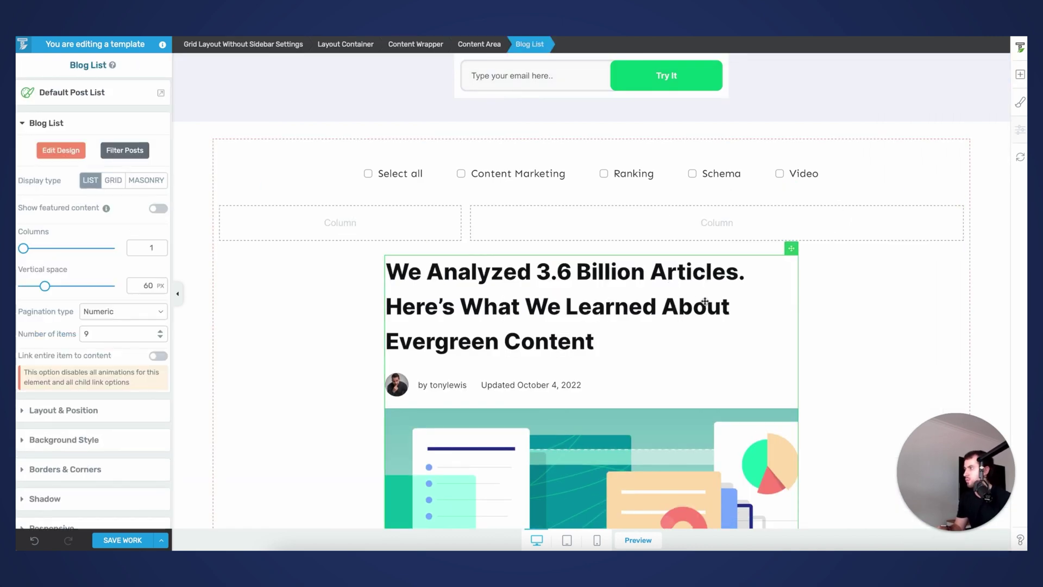
Step: Move the Blog List into the wide 2/3 column and the Post List Filter into the narrow 1/3 column
drag(791, 248, 683, 237)
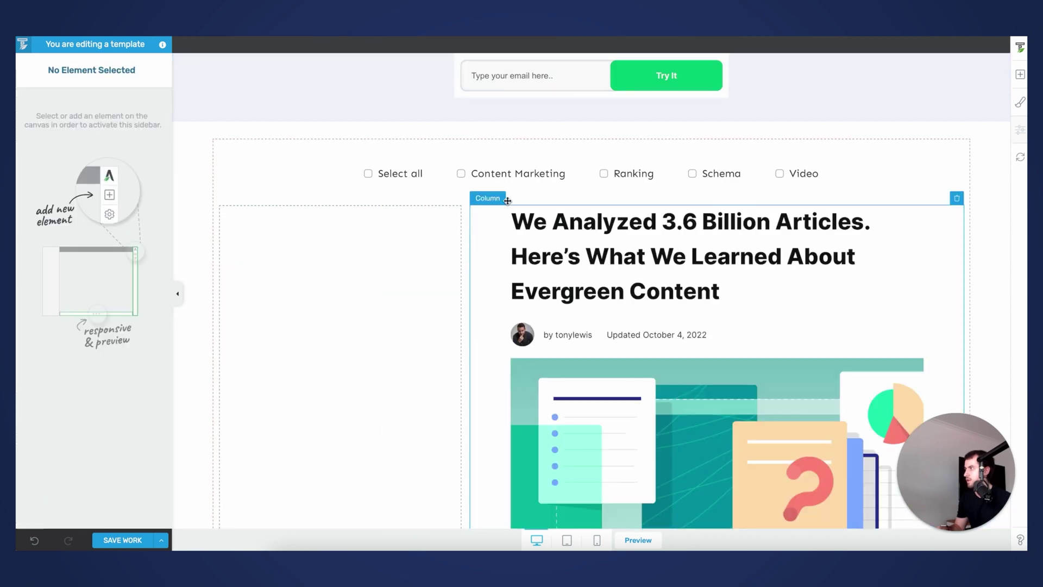
click(432, 166)
drag(773, 156, 360, 324)
click(328, 276)
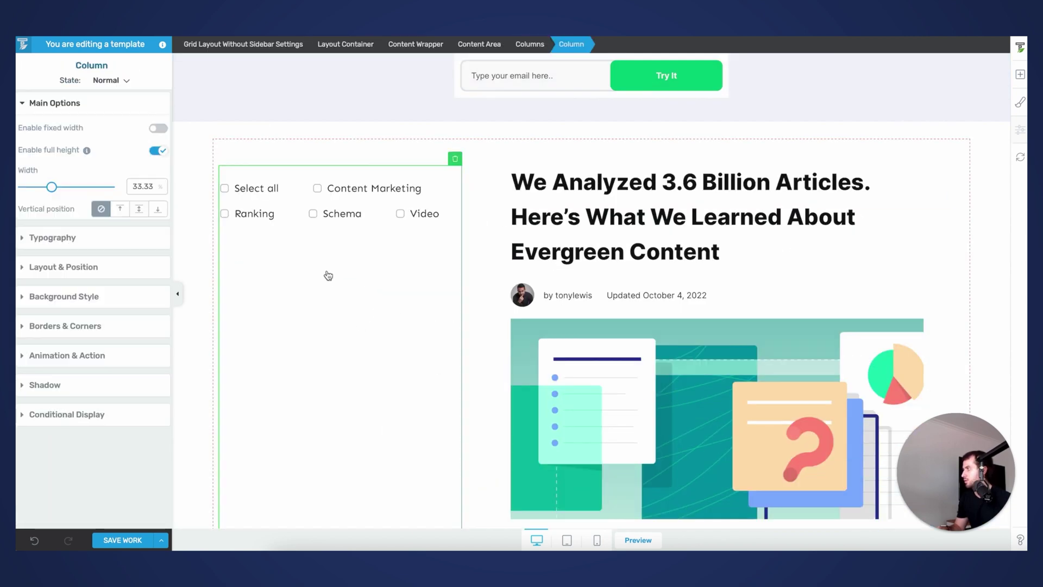
Step: Set the display option of the Post List Filter in the narrow column to Vertically
click(296, 206)
scroll(119, 326, down, 3)
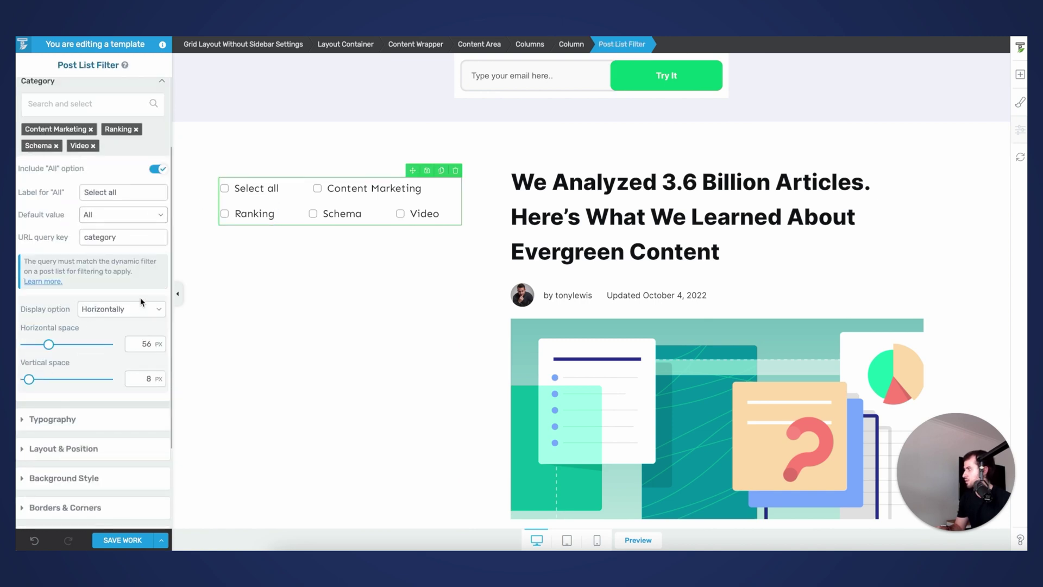
click(126, 310)
click(100, 319)
scroll(386, 352, down, 2)
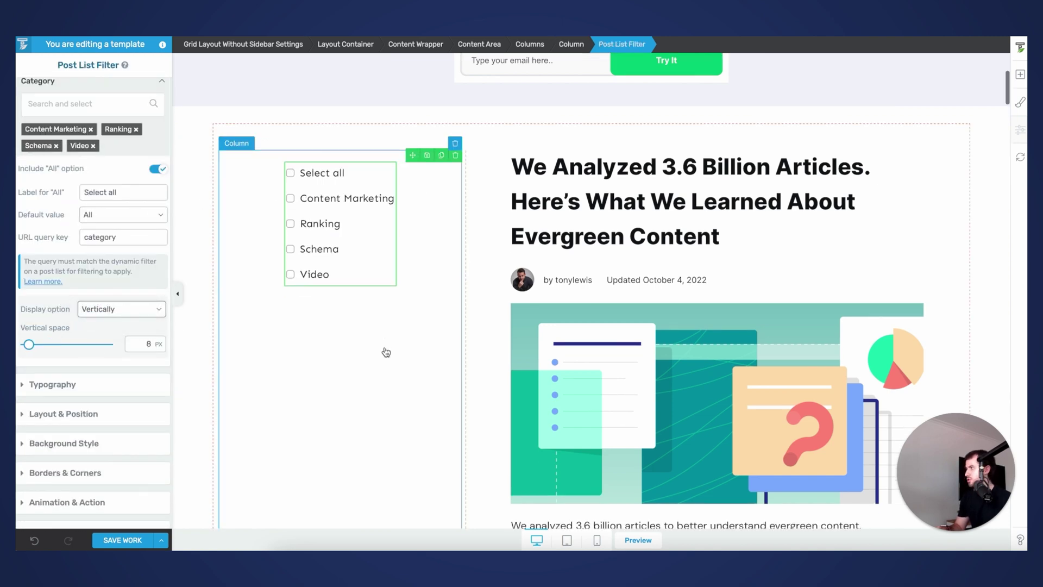
scroll(386, 352, up, 2)
click(386, 352)
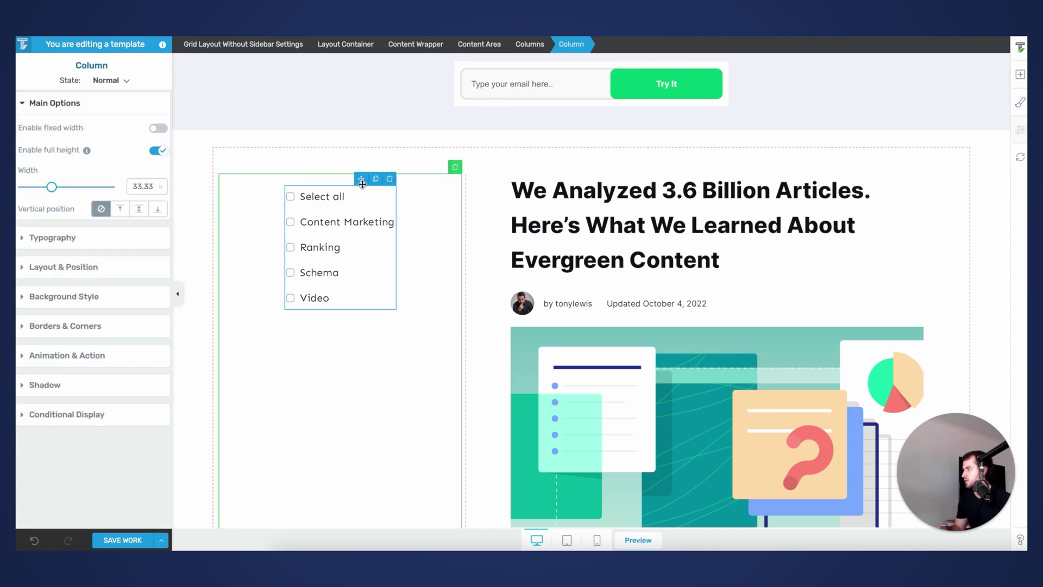
Step: Narrow the filter's column to 20.5% so the blog list's column takes 79.5% of the width
scroll(489, 295, down, 6)
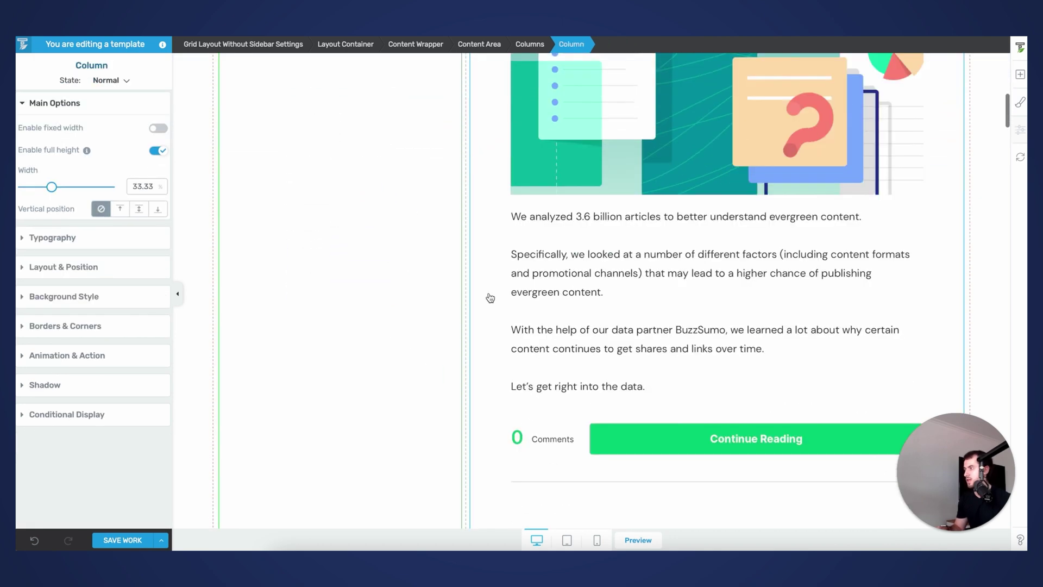
scroll(489, 295, up, 8)
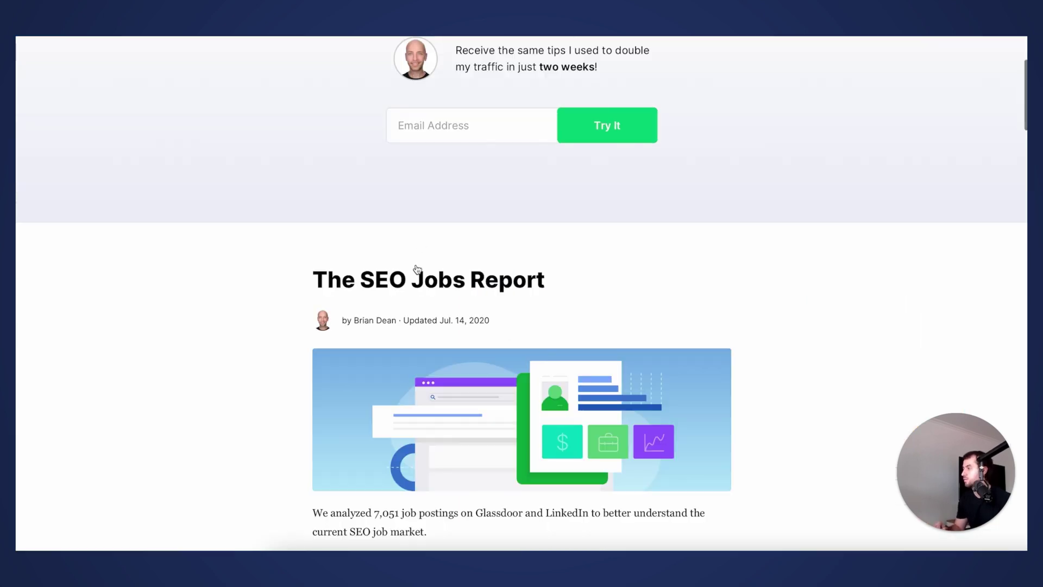
scroll(417, 268, down, 6)
scroll(612, 91, up, 7)
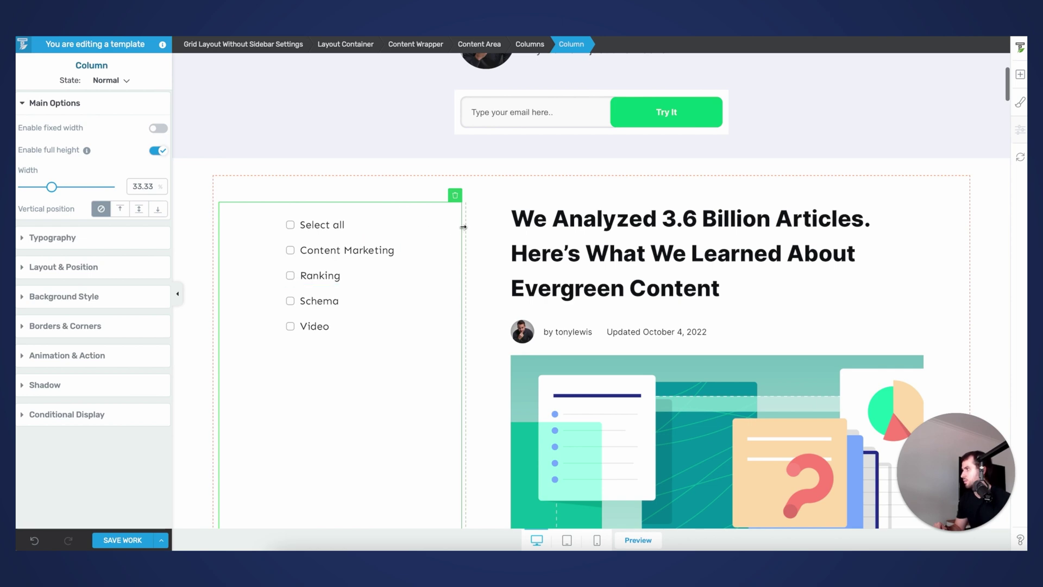
drag(463, 227, 366, 236)
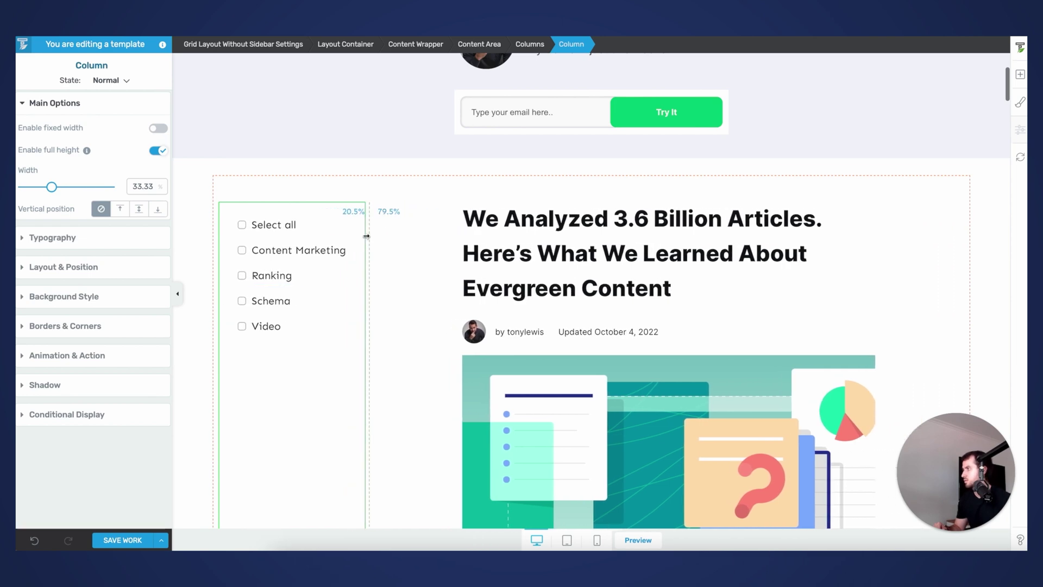
click(421, 303)
scroll(422, 303, down, 9)
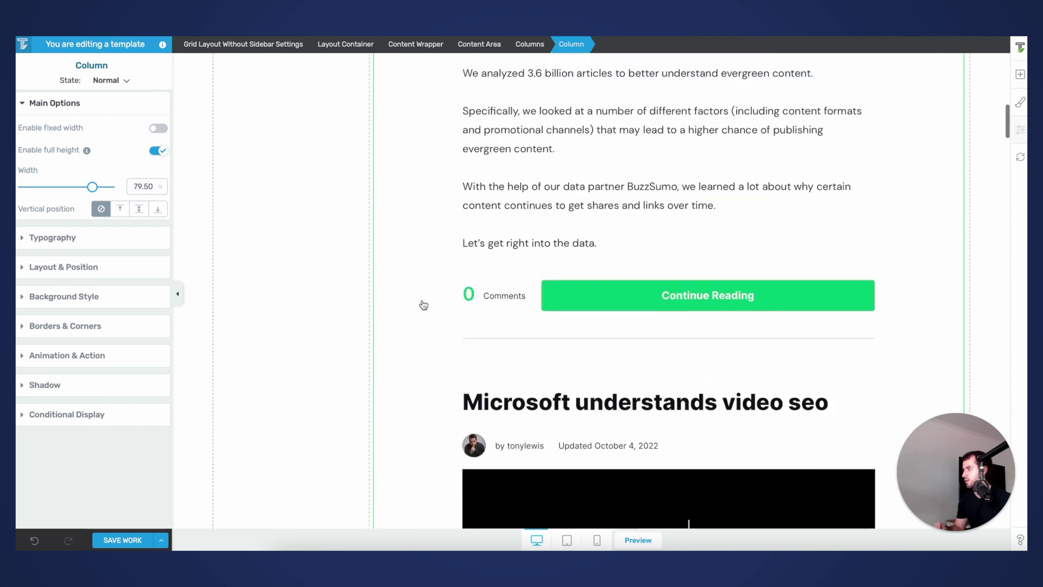
scroll(424, 304, up, 10)
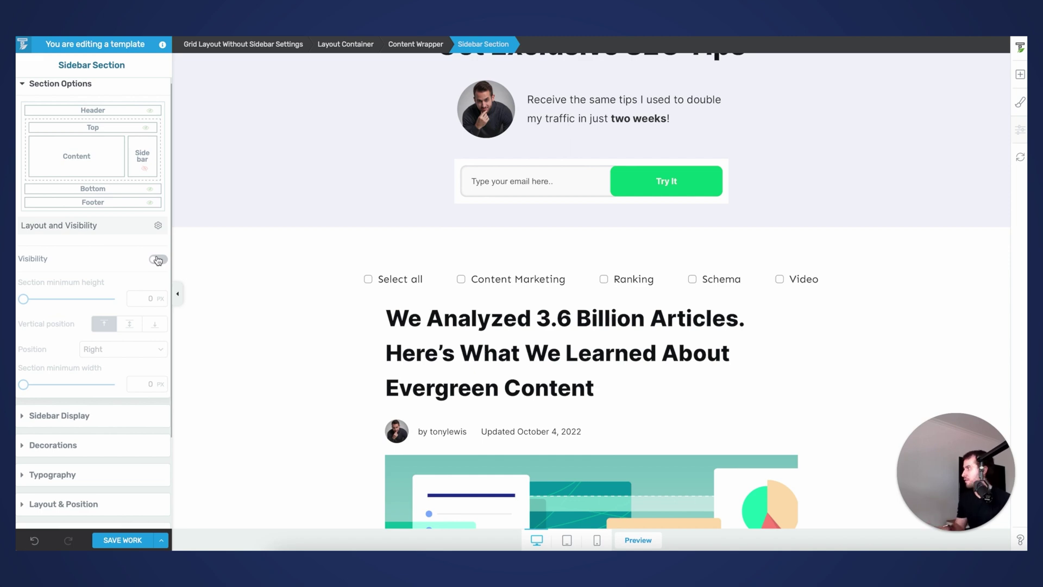
Step: Make the sidebar section visible and move the Post List Filter into it, below the Recent Posts heading
click(157, 260)
scroll(867, 304, down, 2)
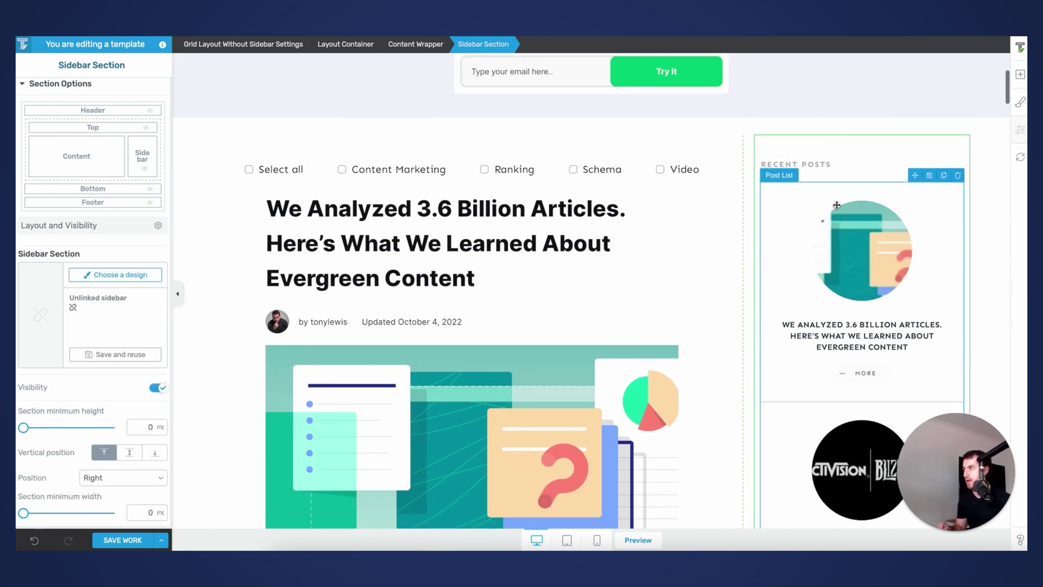
scroll(851, 275, down, 4)
scroll(852, 276, up, 5)
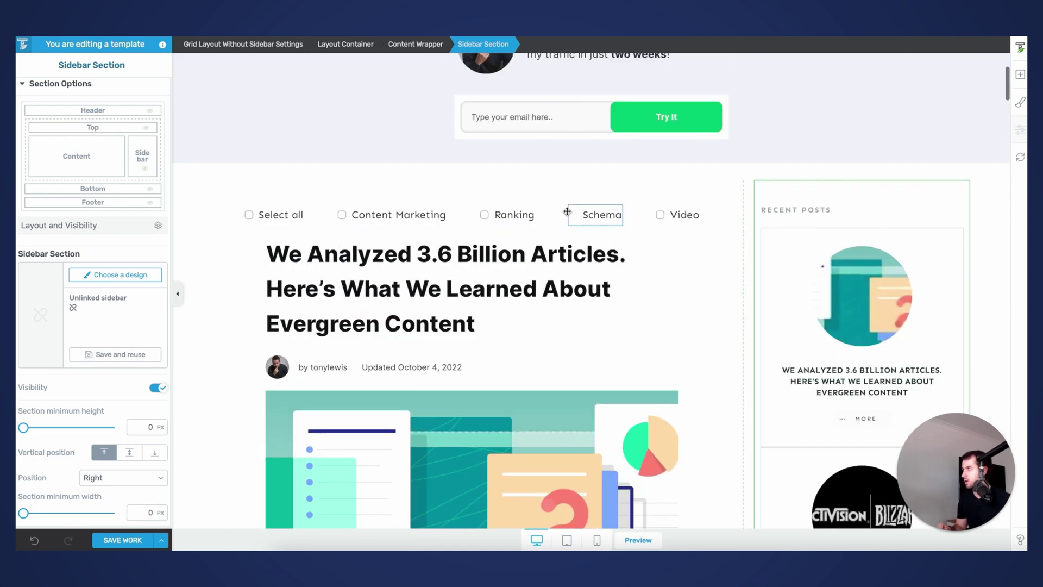
click(575, 214)
drag(713, 209, 831, 246)
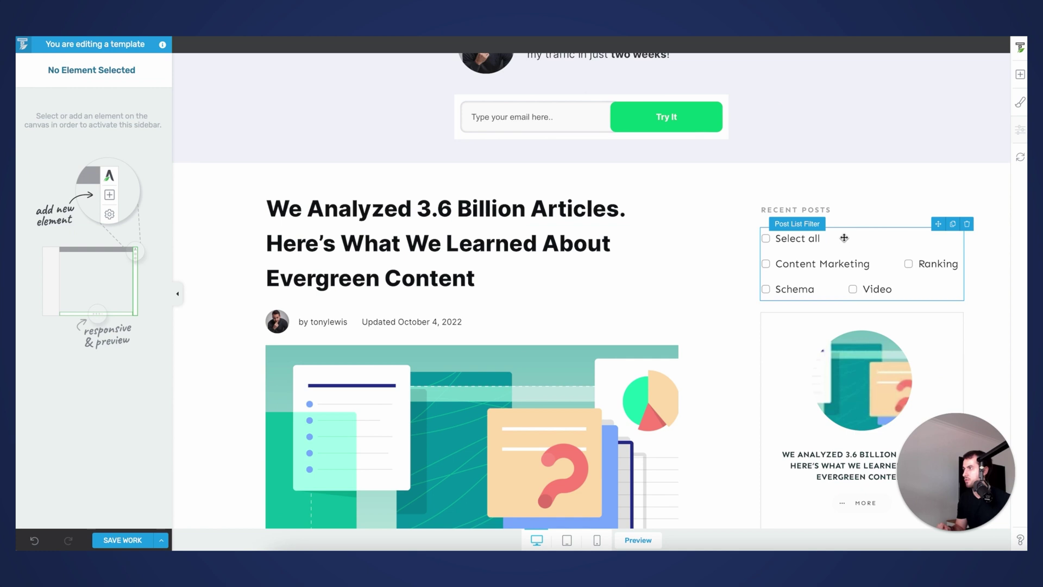
Step: Set the display option of the sidebar's Post List Filter to Vertically
click(843, 237)
scroll(774, 442, down, 1)
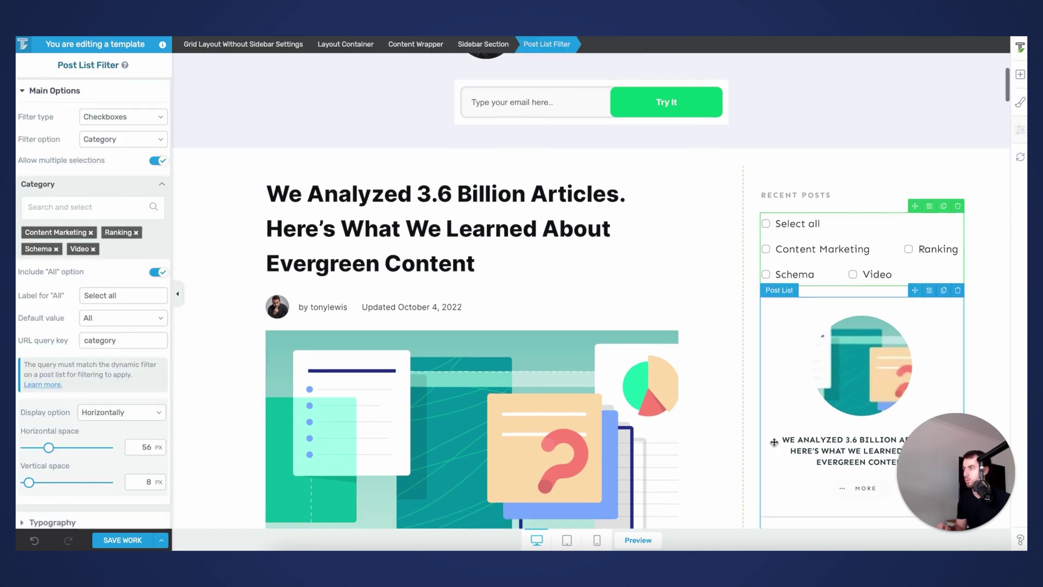
scroll(774, 441, up, 1)
click(135, 411)
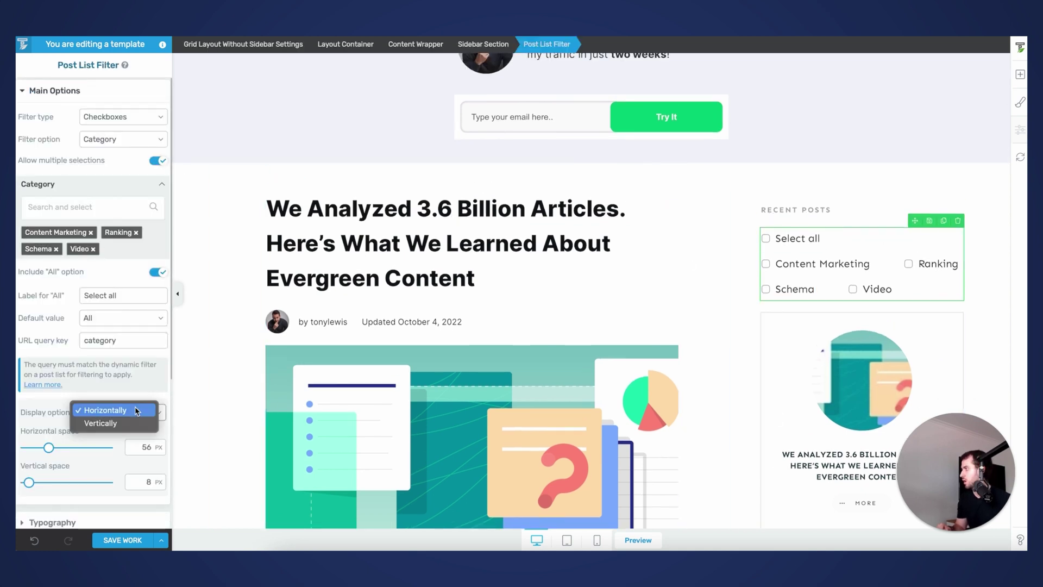
click(125, 423)
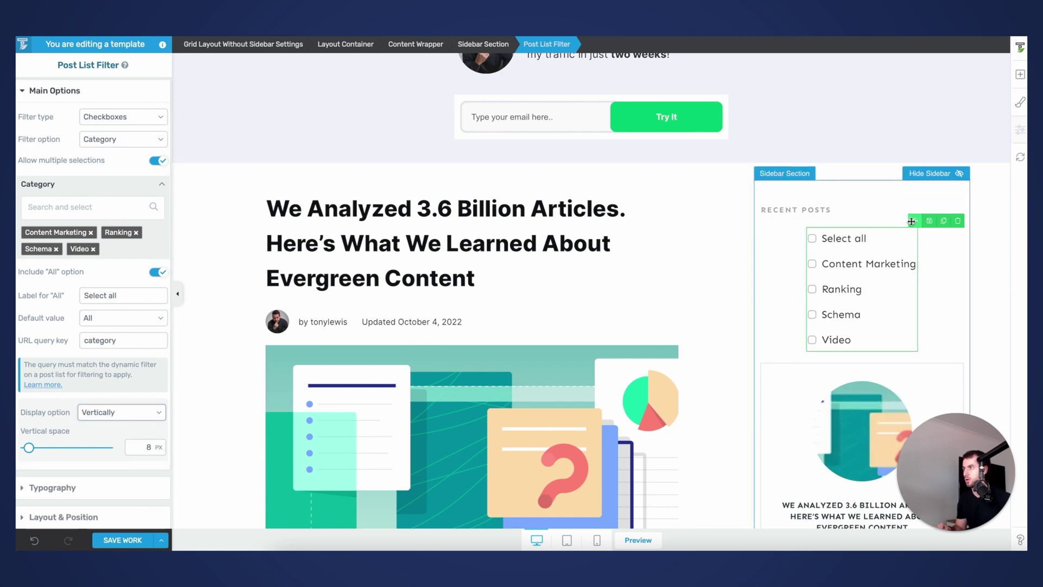
Step: Try the Post List Filter above the sidebar's Recent Posts heading, and undo that move
drag(864, 239, 869, 207)
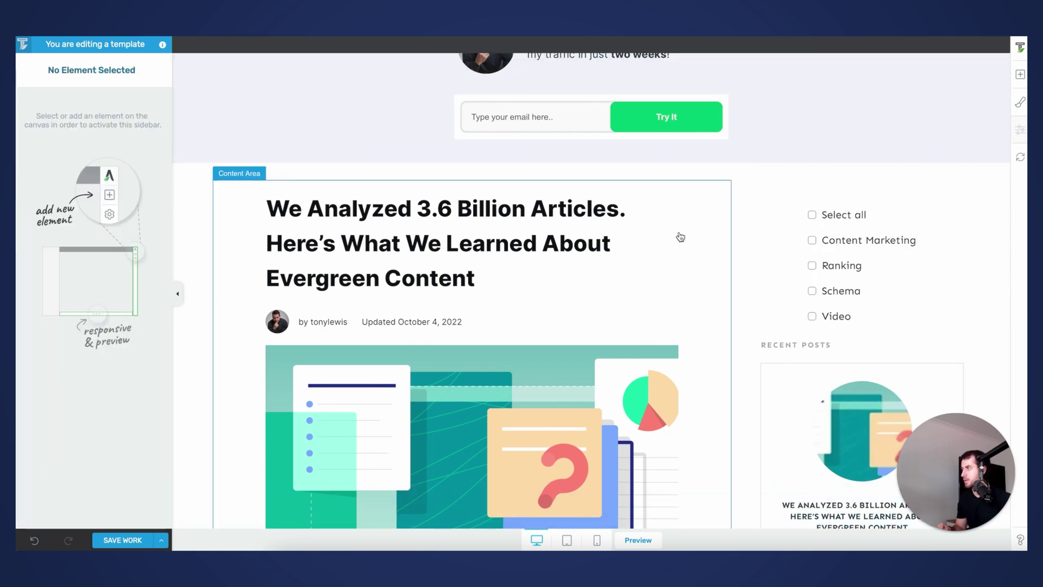
click(308, 177)
scroll(249, 310, down, 7)
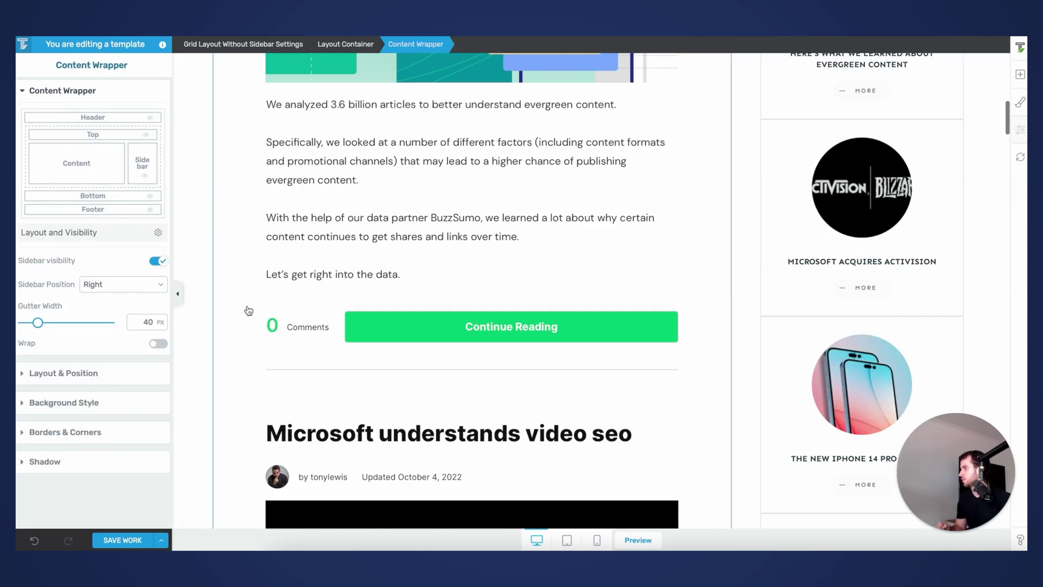
scroll(264, 418, up, 8)
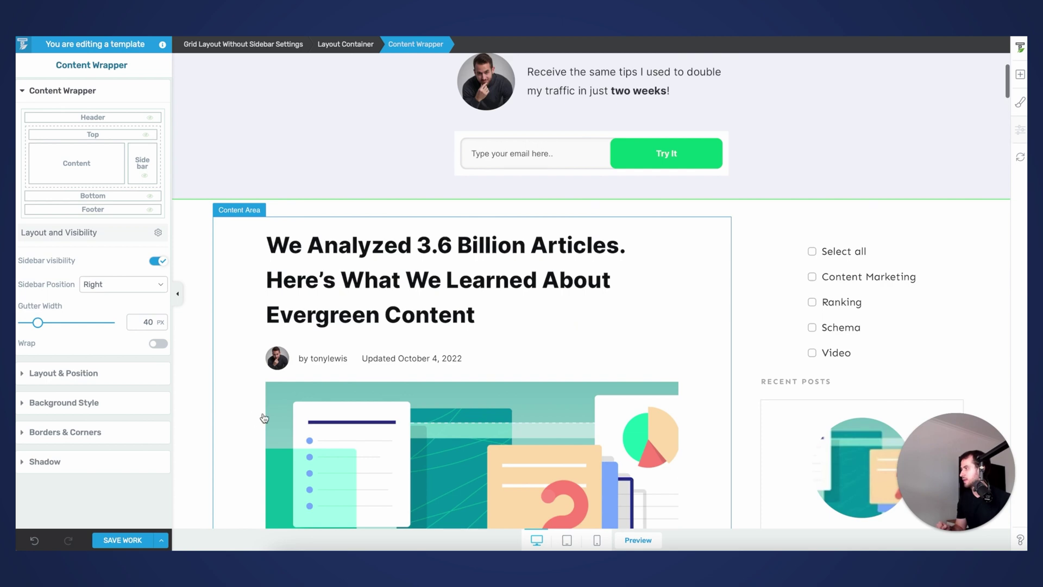
click(33, 541)
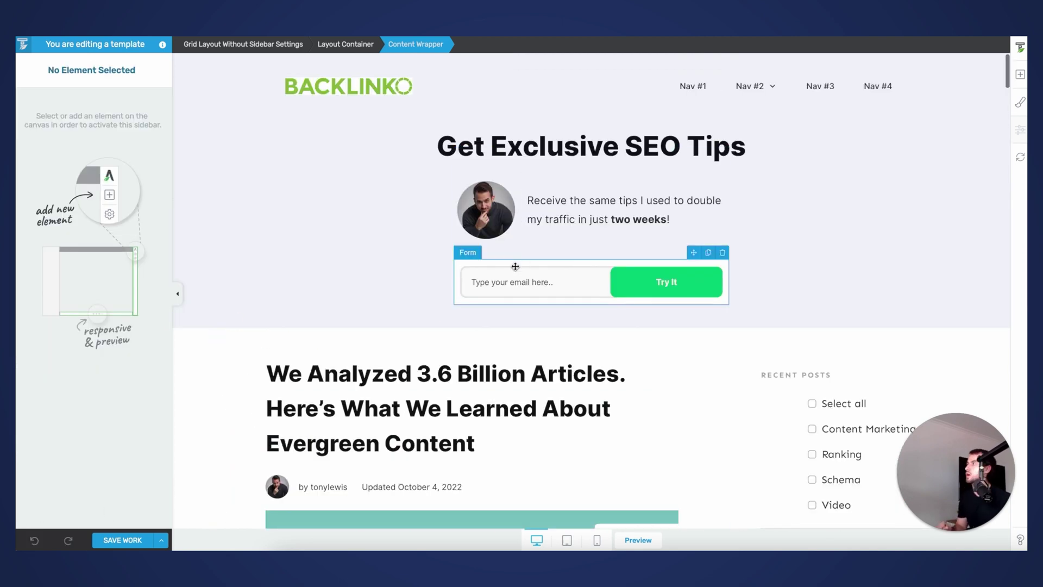